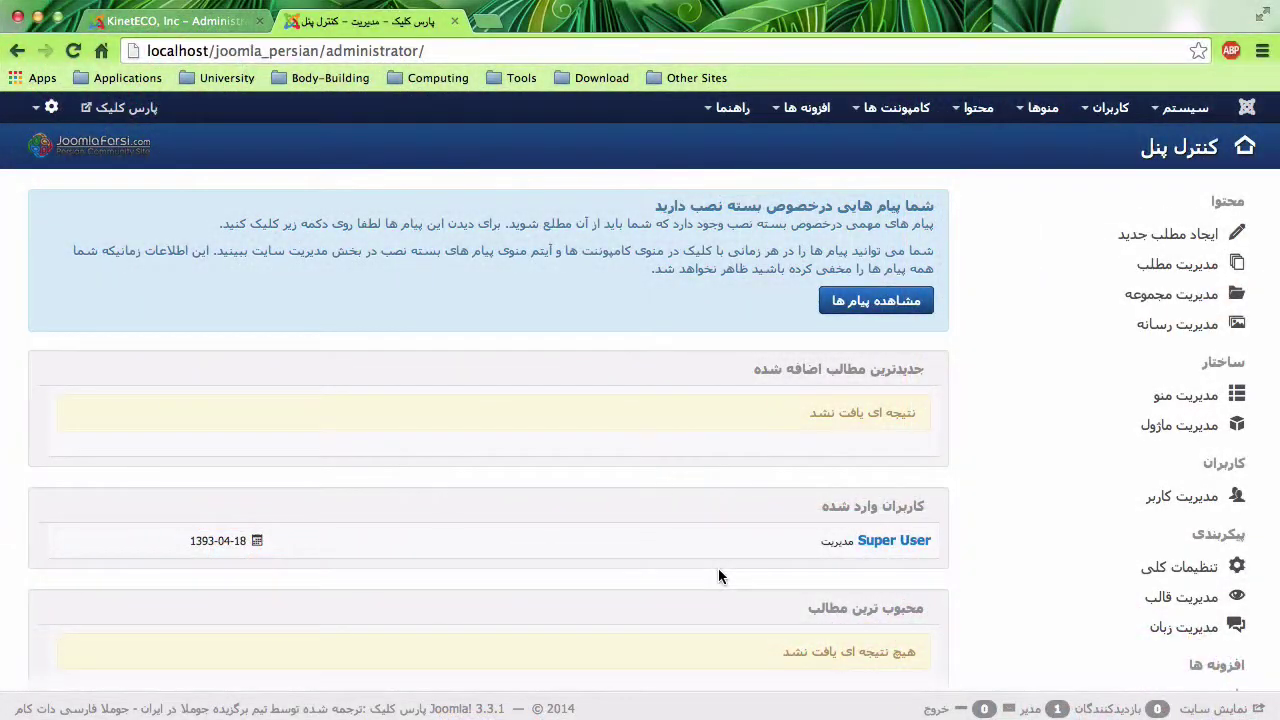
Glance at the KinetECO update page, then open the Persian site's Media Manager
left_click(199, 24)
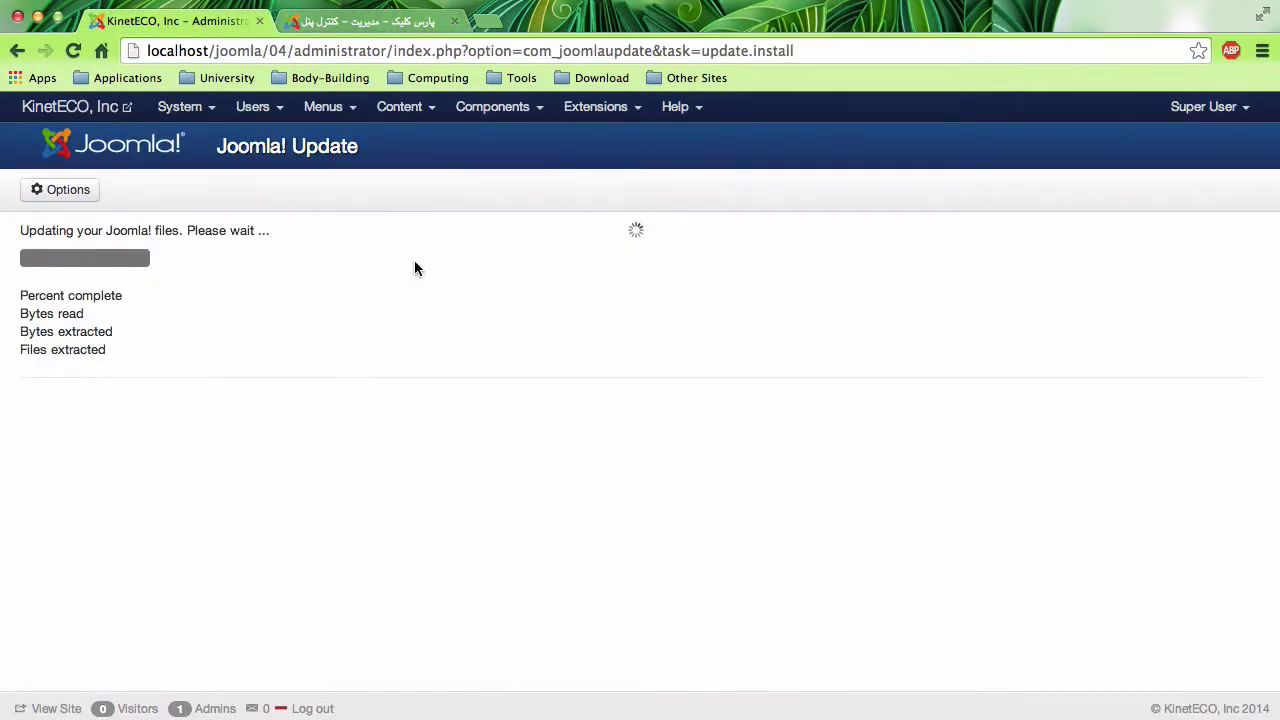
left_click(405, 22)
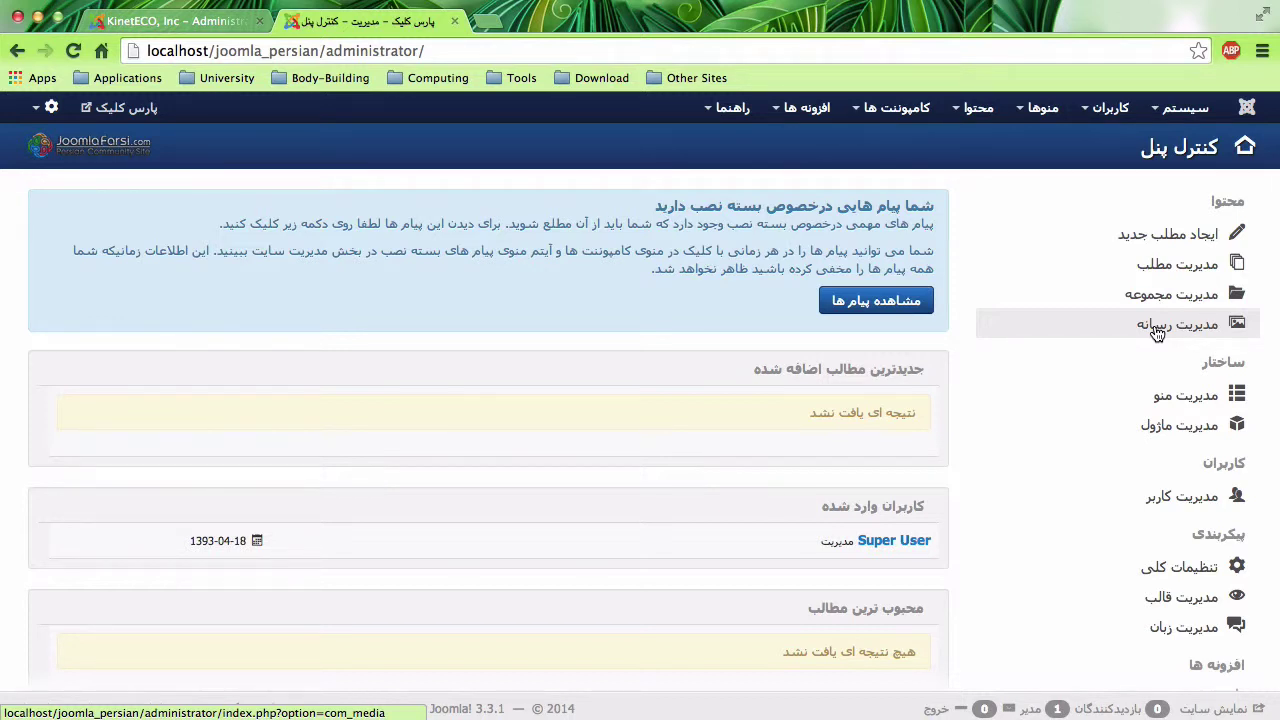
left_click(1157, 333)
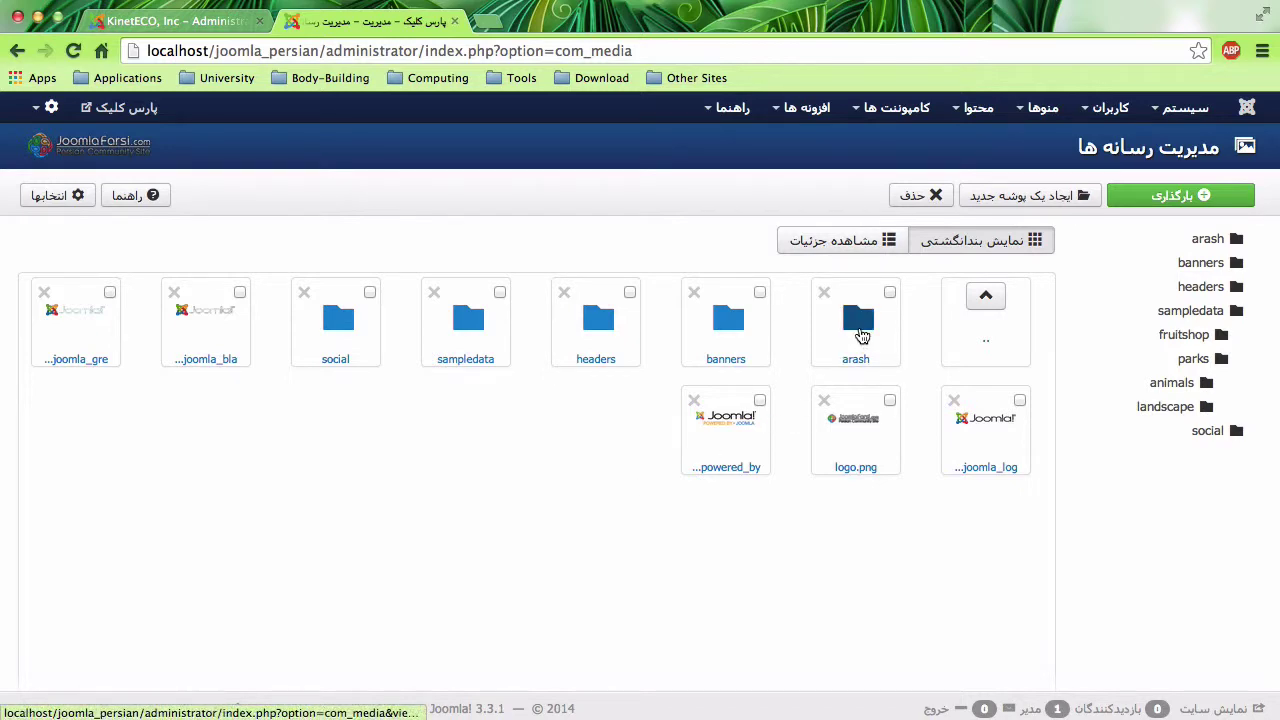
Open the arash folder, preview the archer image, then go back up
left_click(860, 336)
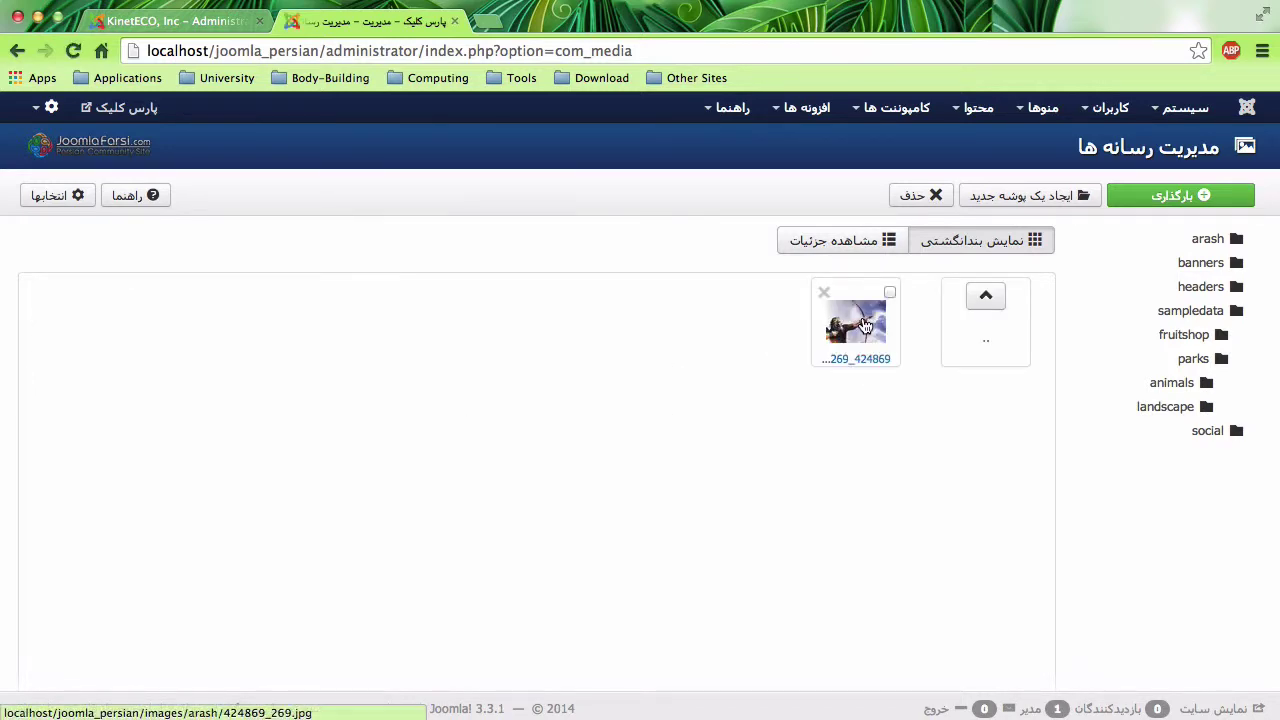
left_click(865, 327)
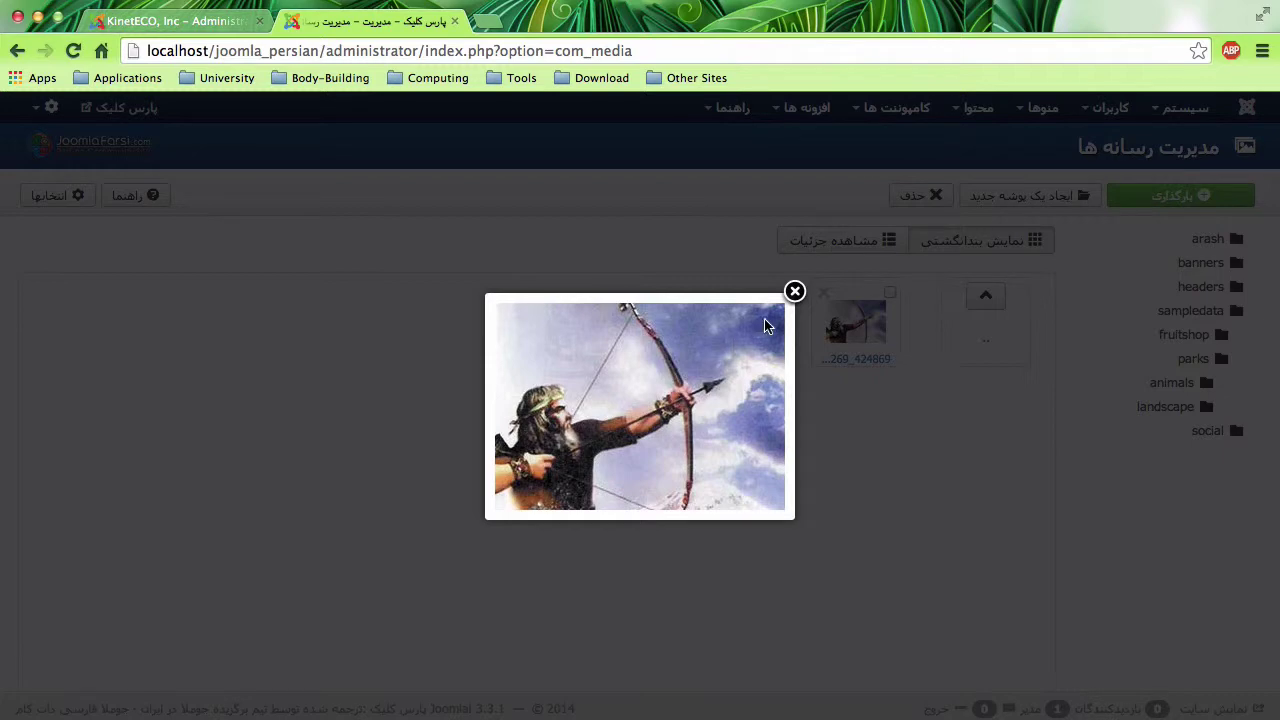
left_click(794, 291)
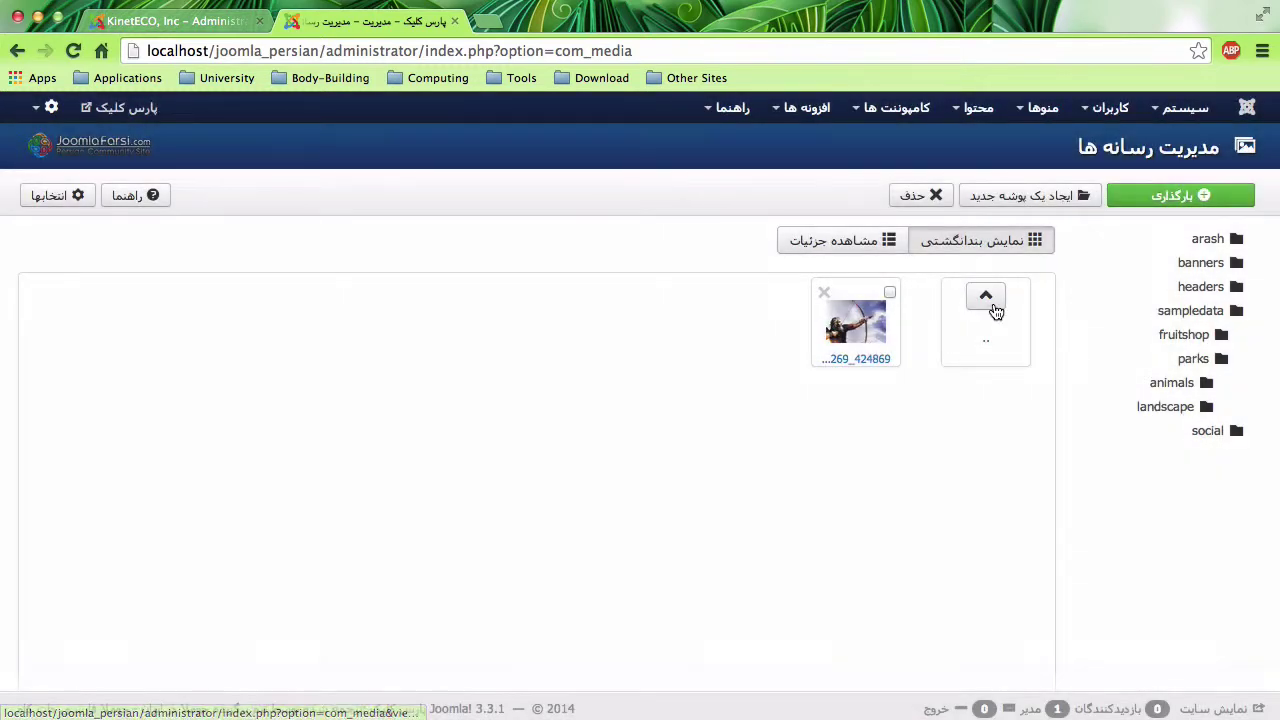
left_click(987, 298)
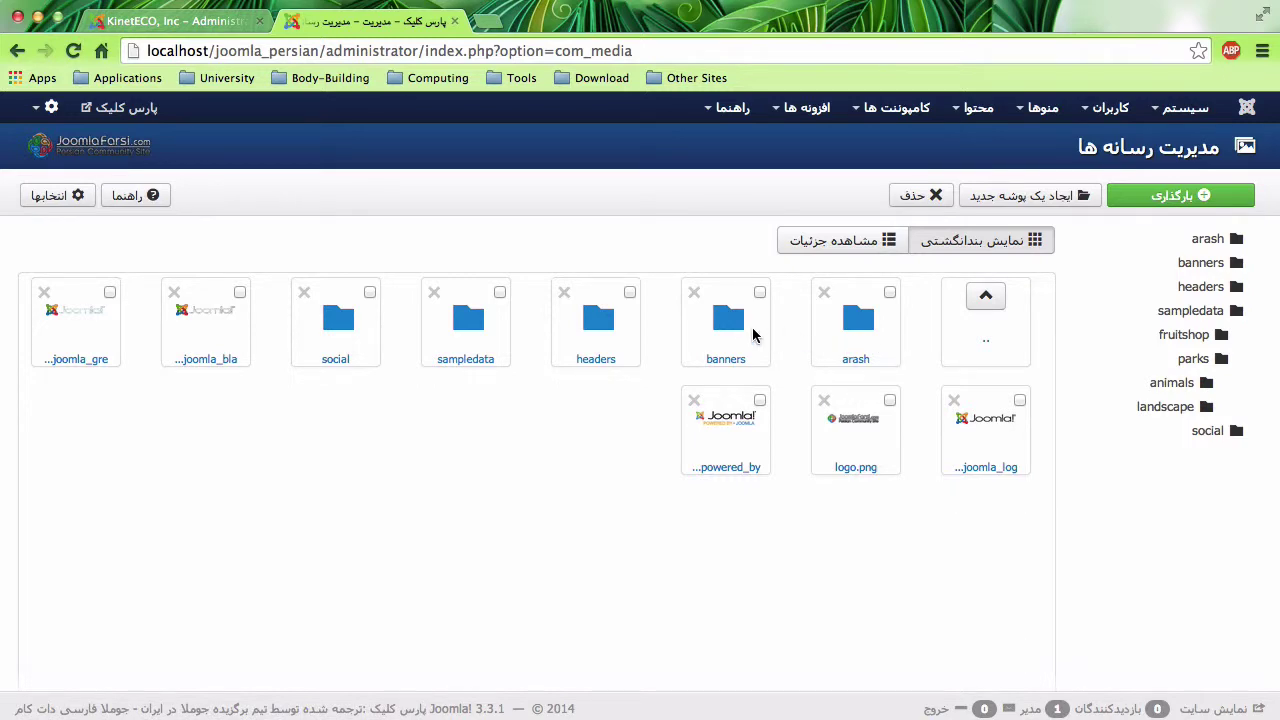
Preview the Joomla Shop and rankbazar banners in the banners folder, then return to the media root
left_click(738, 328)
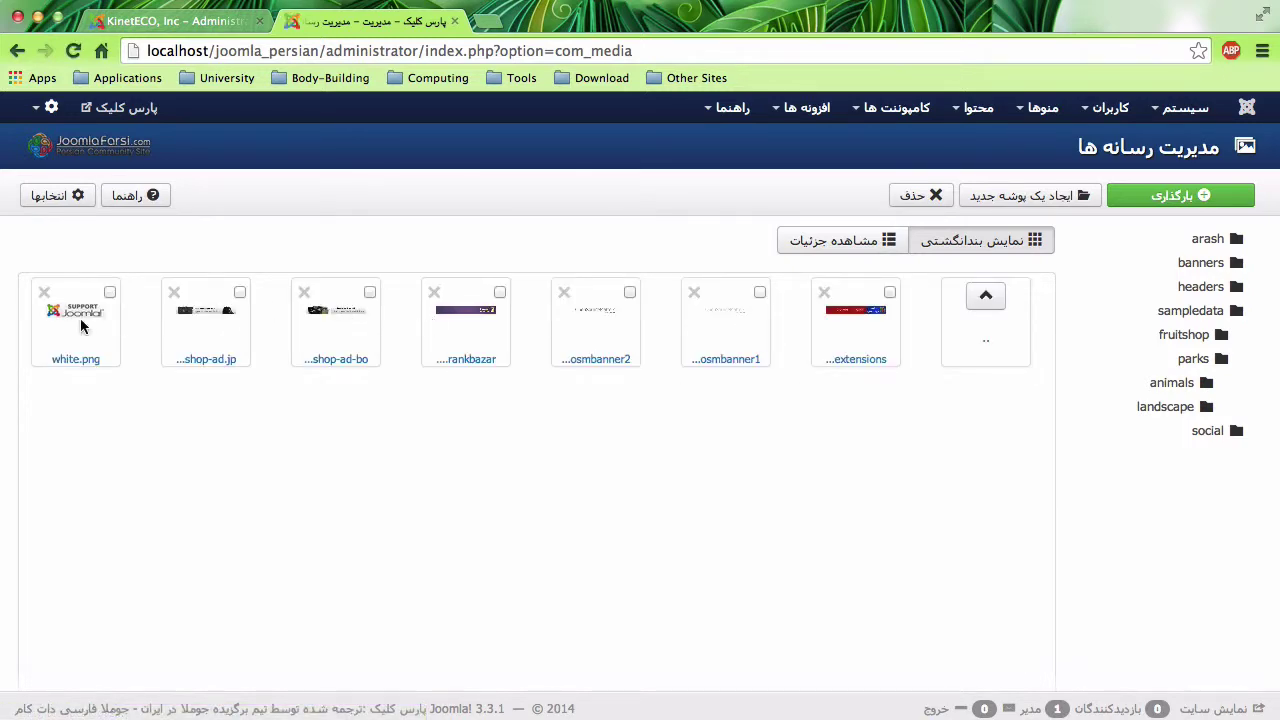
left_click(178, 311)
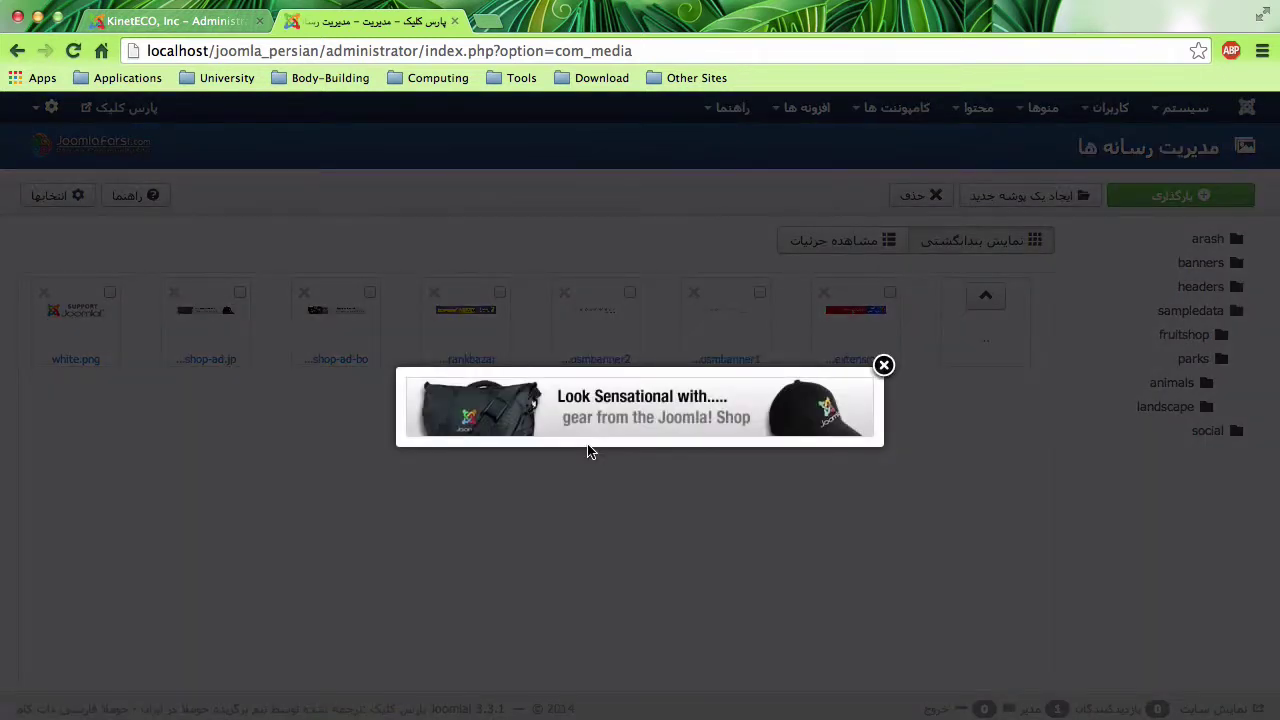
left_click(884, 366)
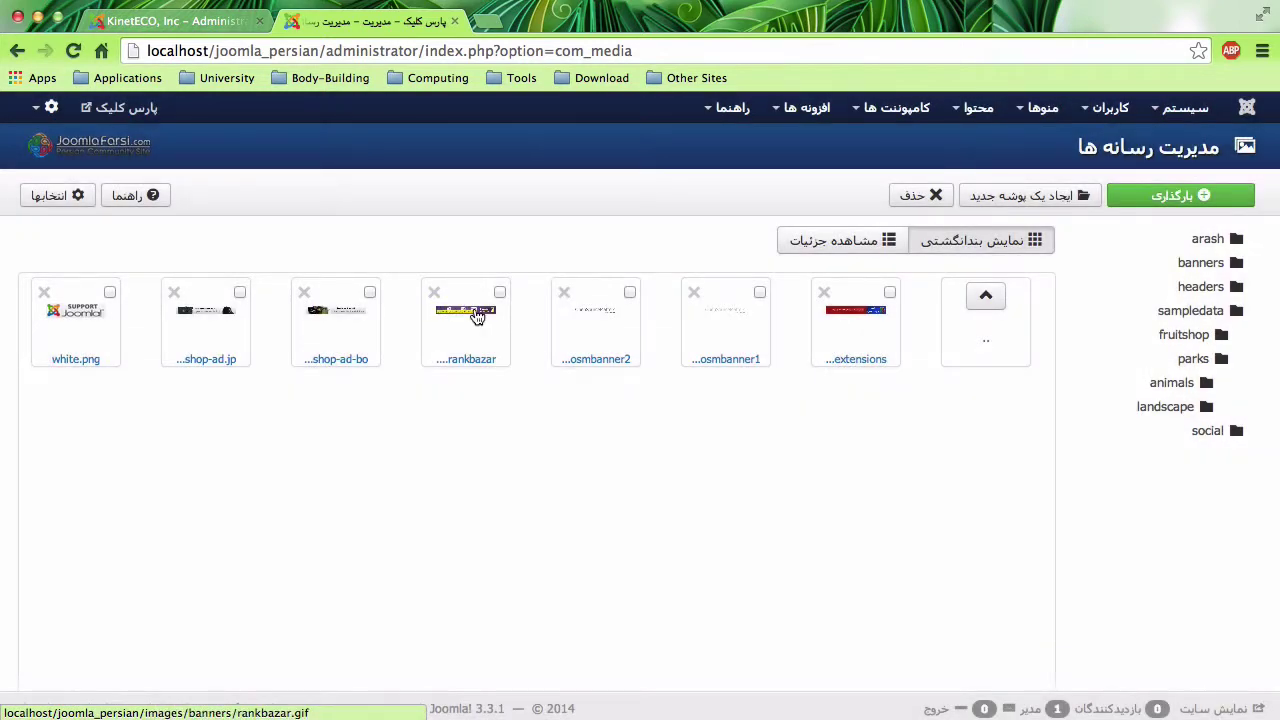
left_click(465, 312)
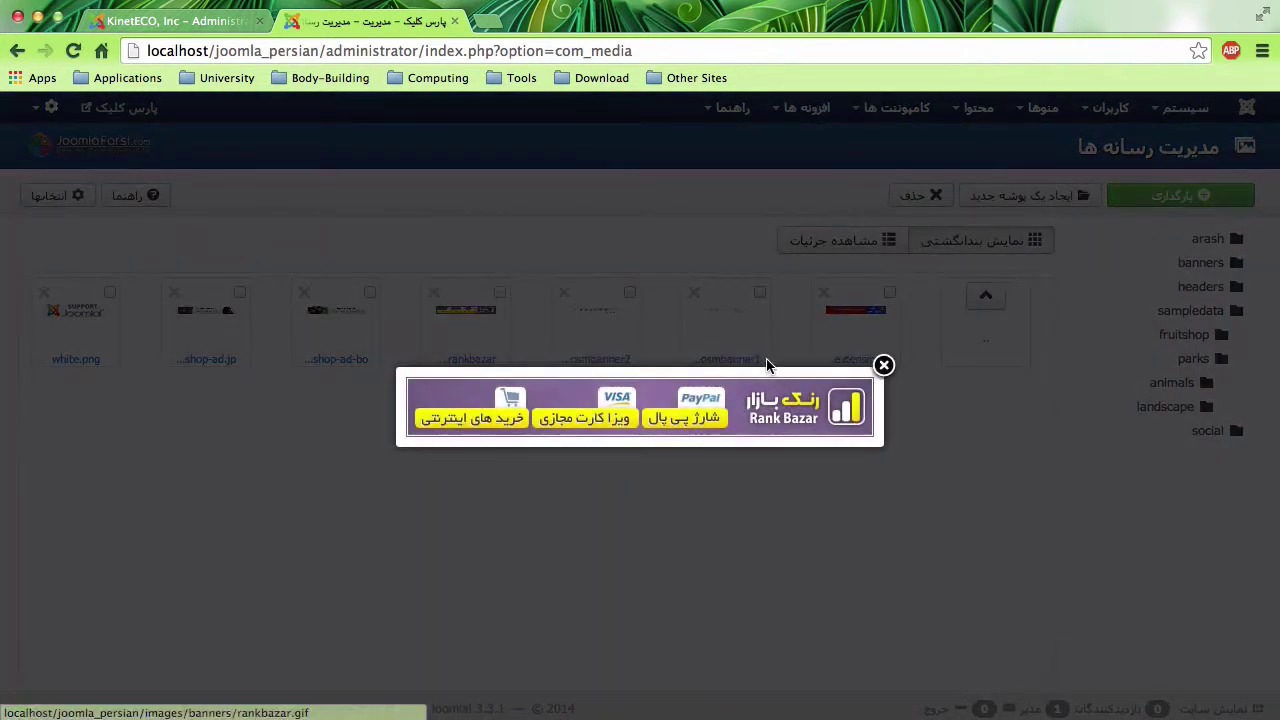
left_click(883, 366)
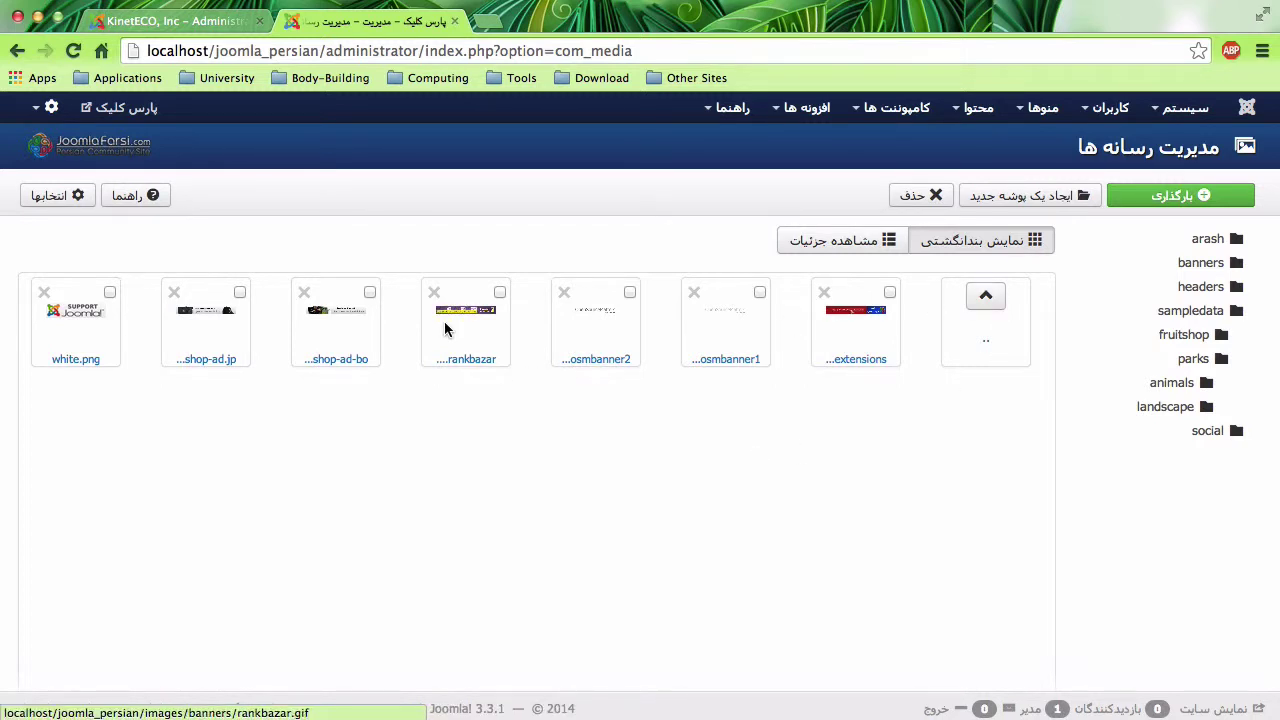
left_click(986, 296)
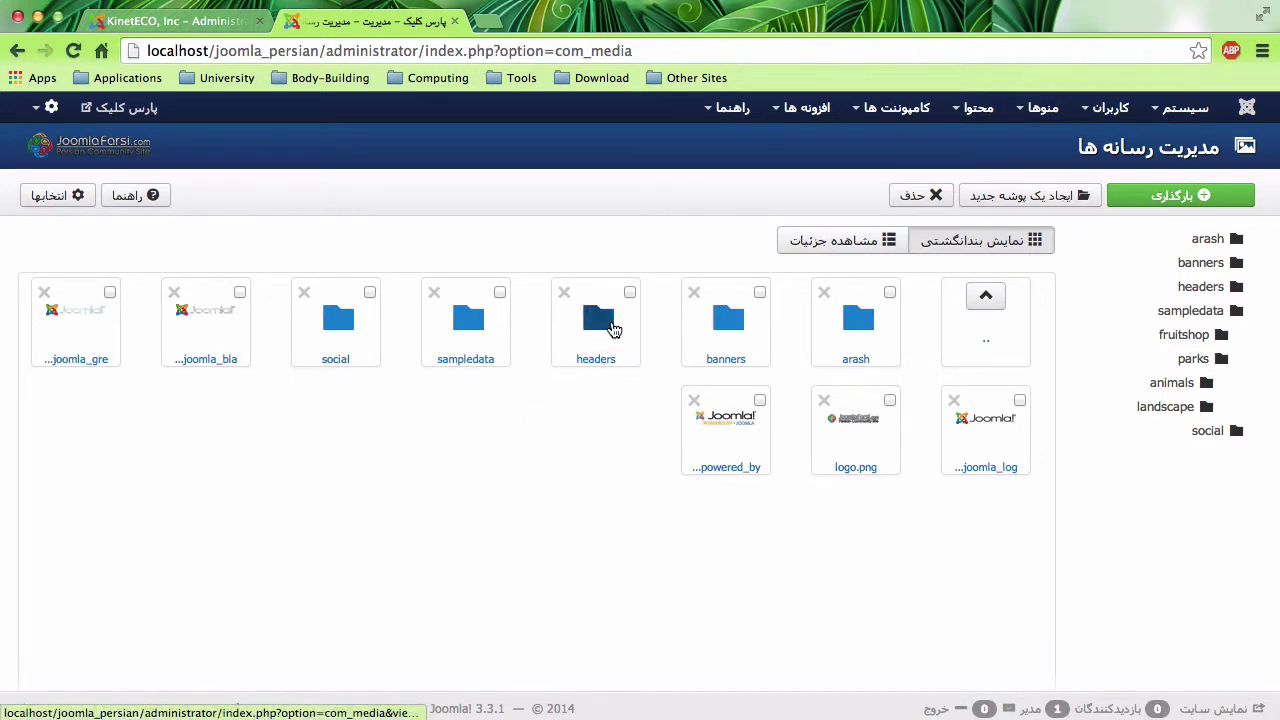
left_click(614, 330)
left_click(609, 324)
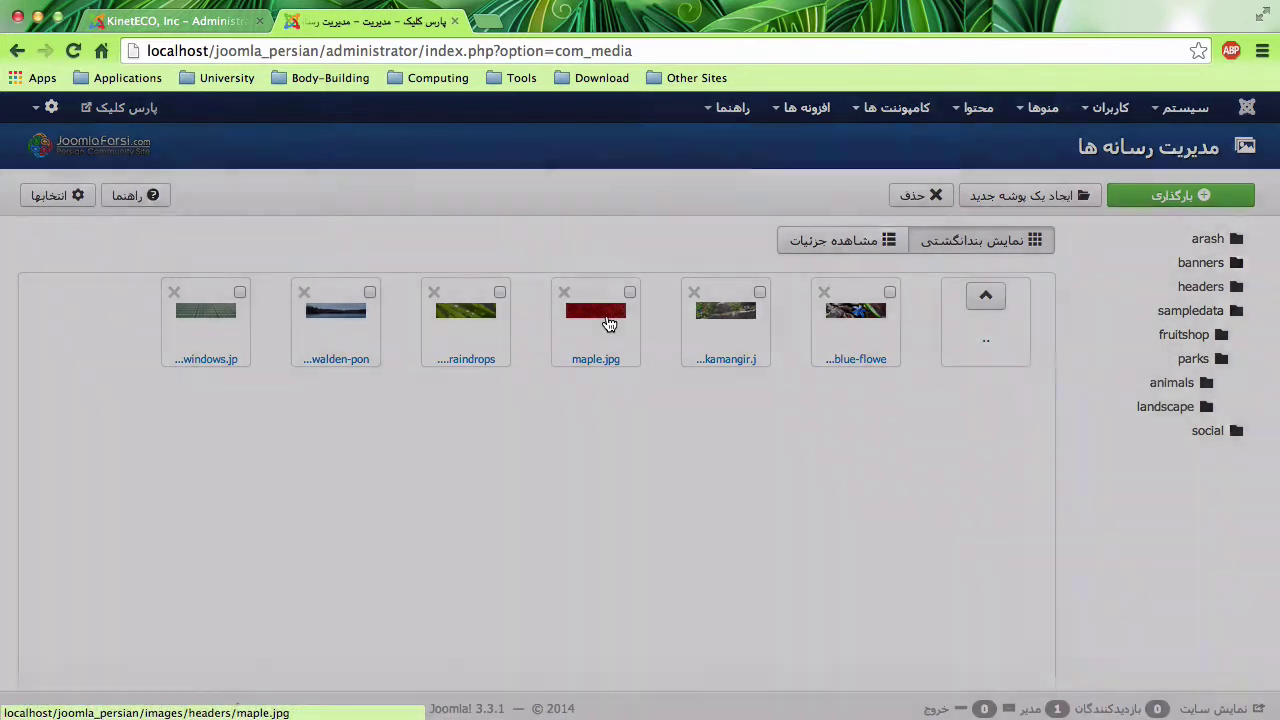
left_click(609, 324)
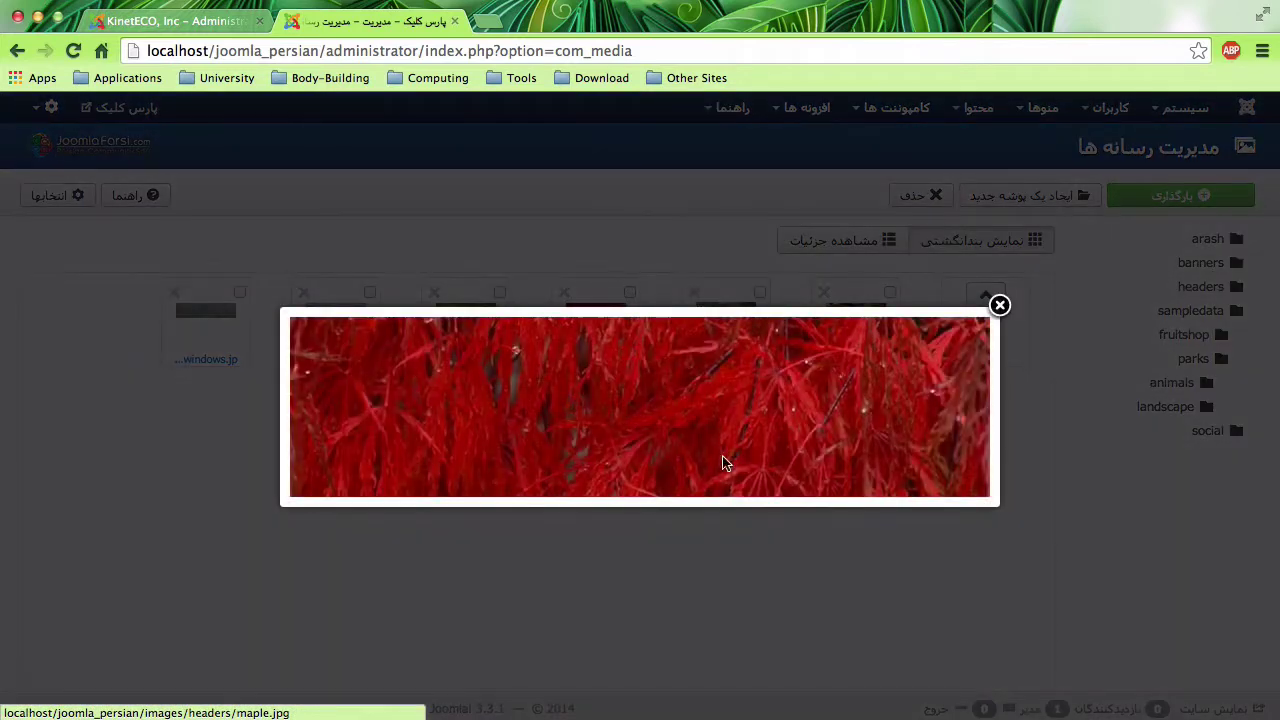
left_click(1000, 306)
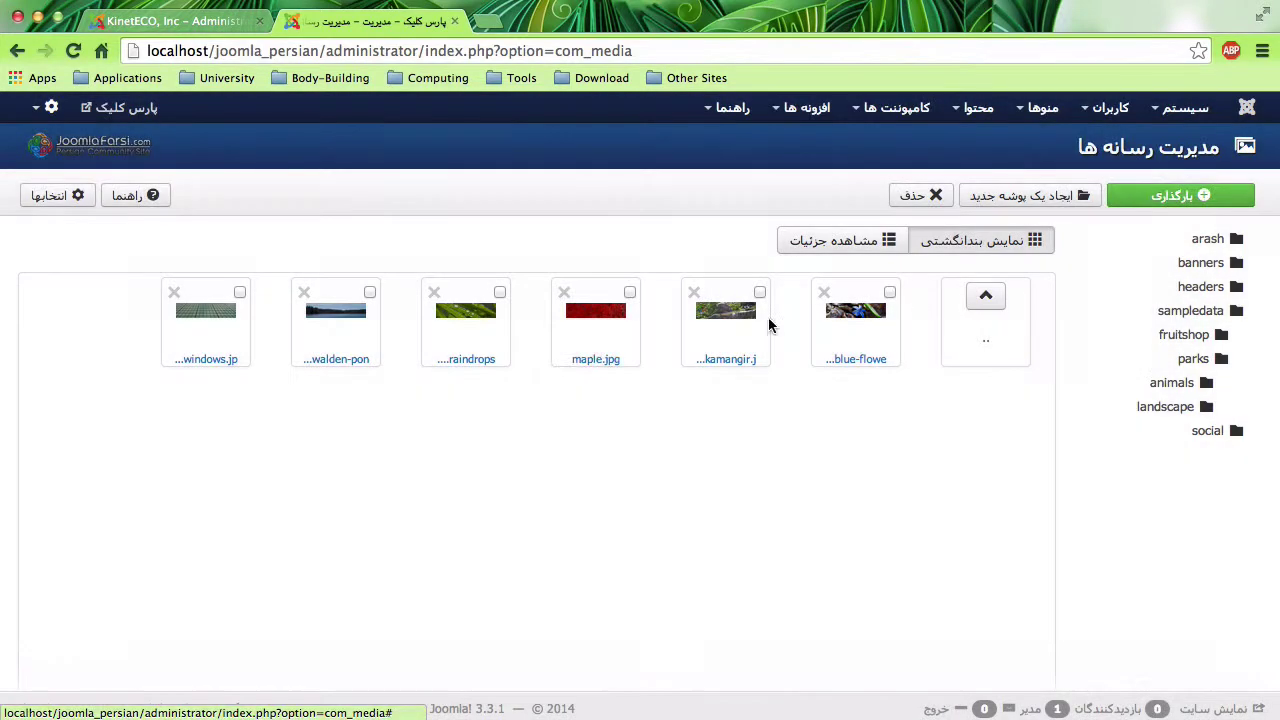
left_click(478, 320)
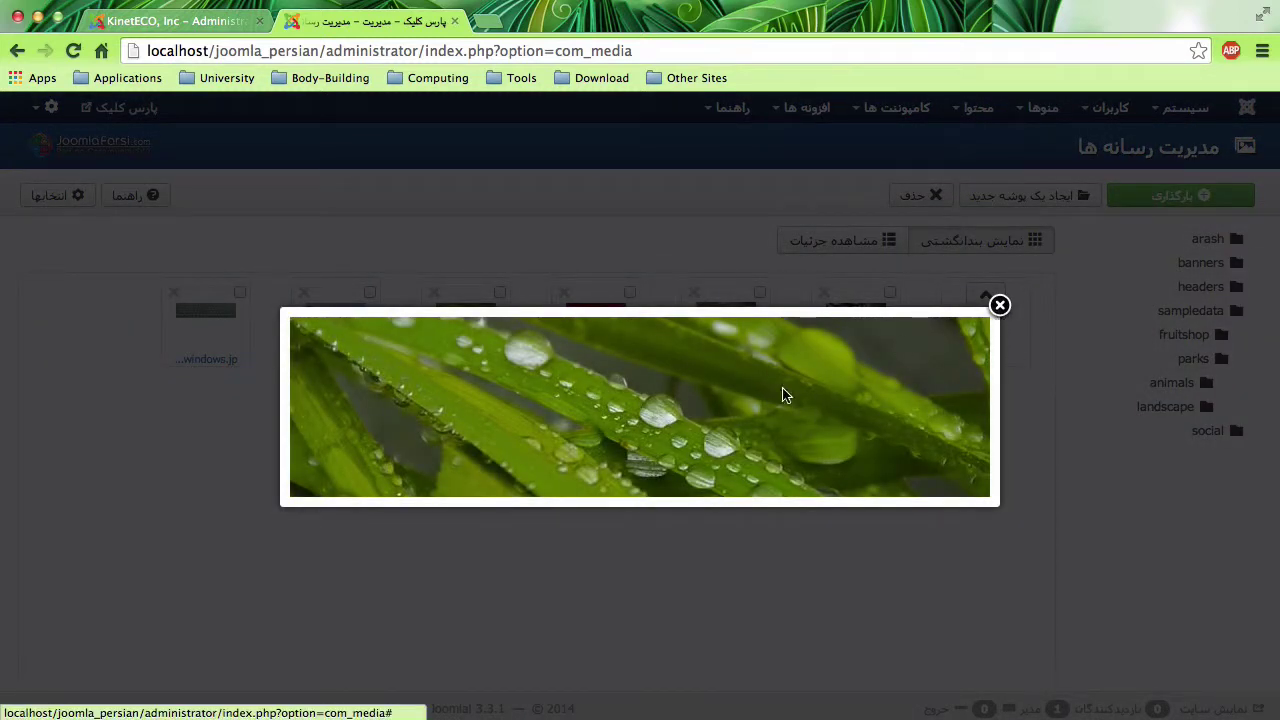
left_click(1000, 306)
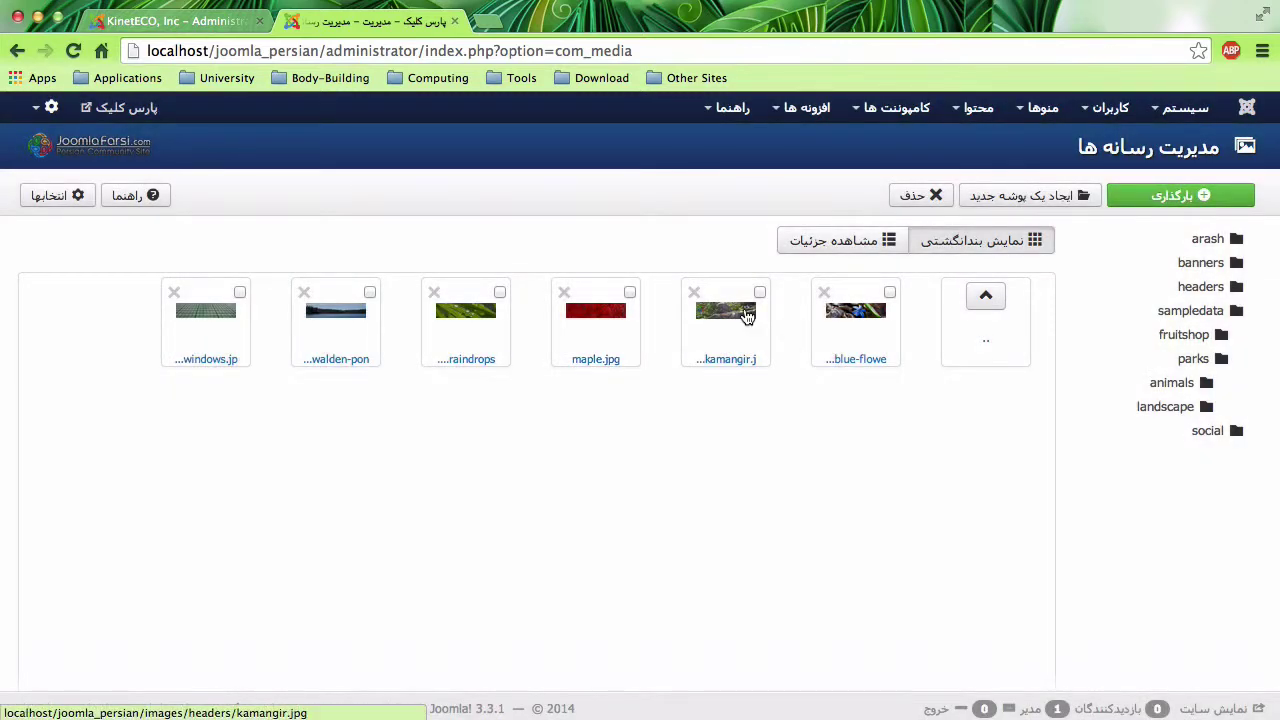
left_click(743, 314)
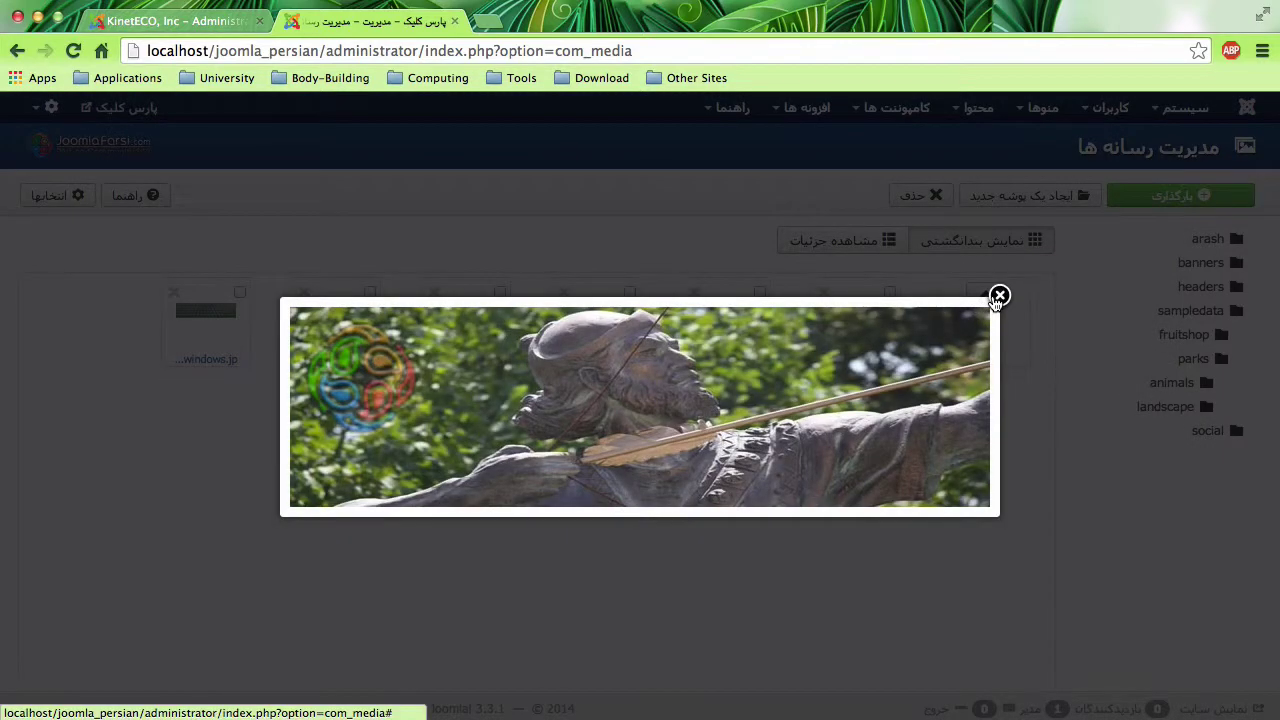
left_click(999, 296)
left_click(988, 302)
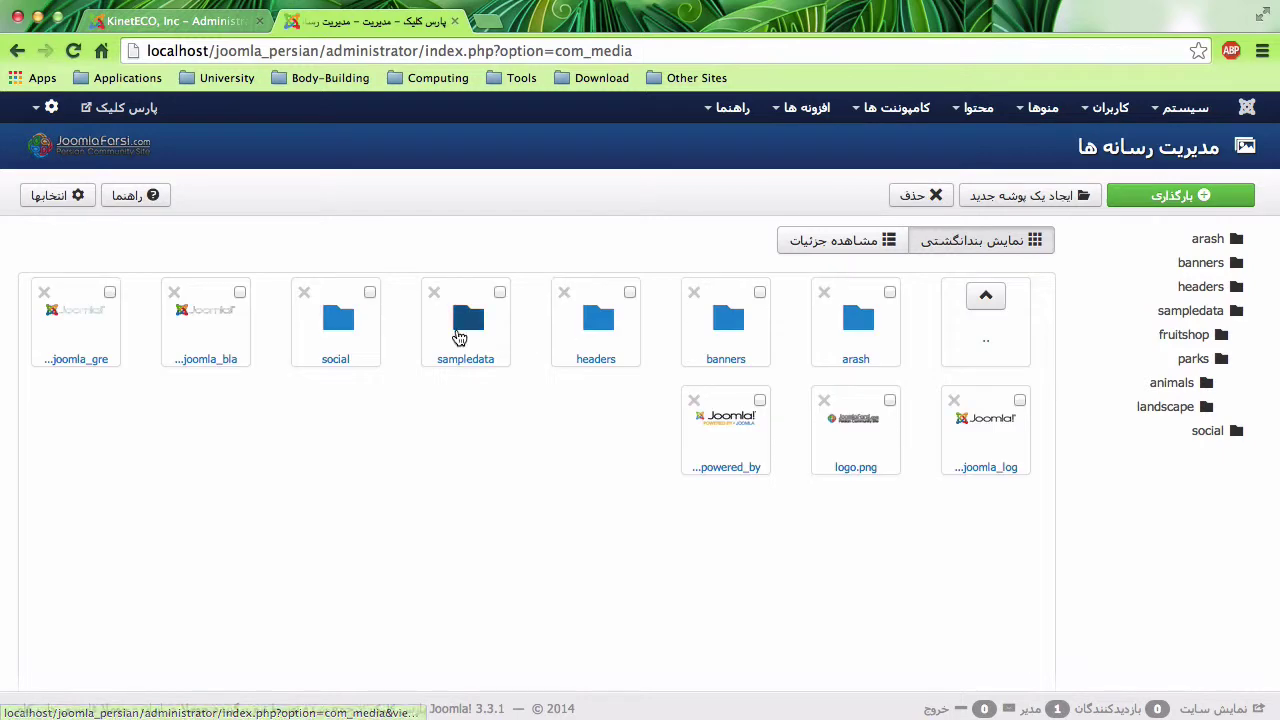
left_click(462, 325)
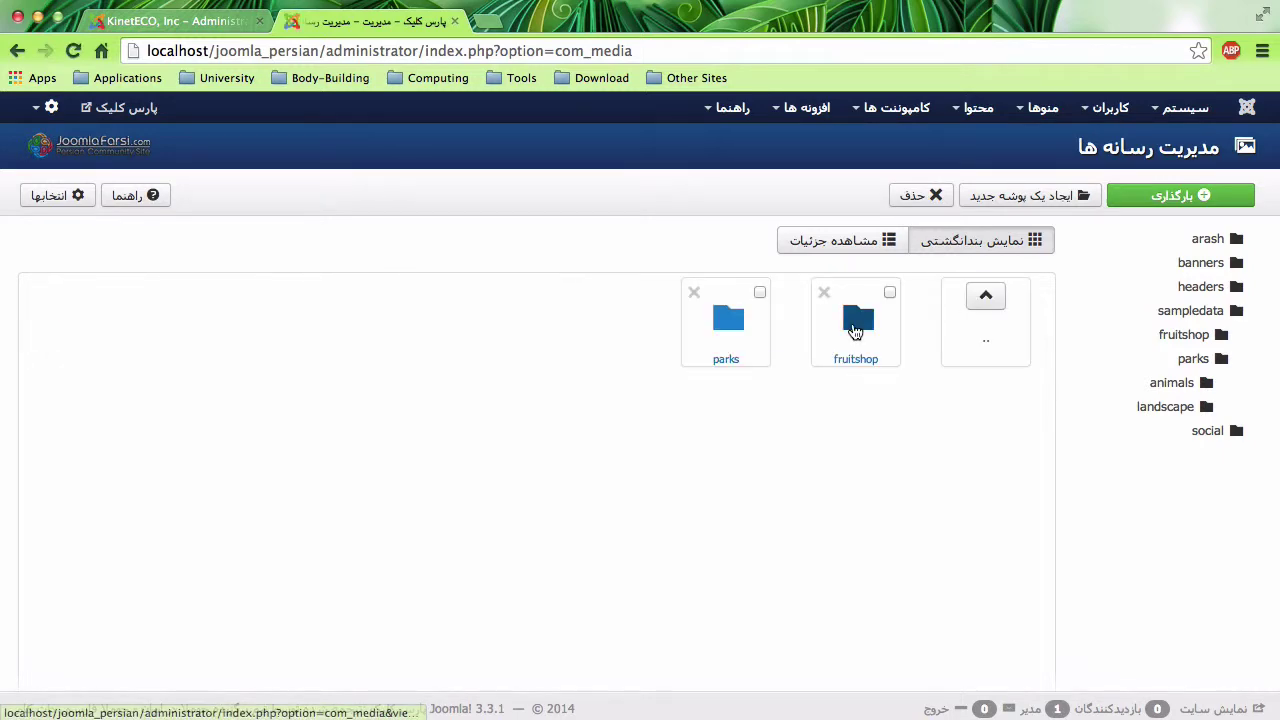
left_click(853, 325)
left_click(882, 320)
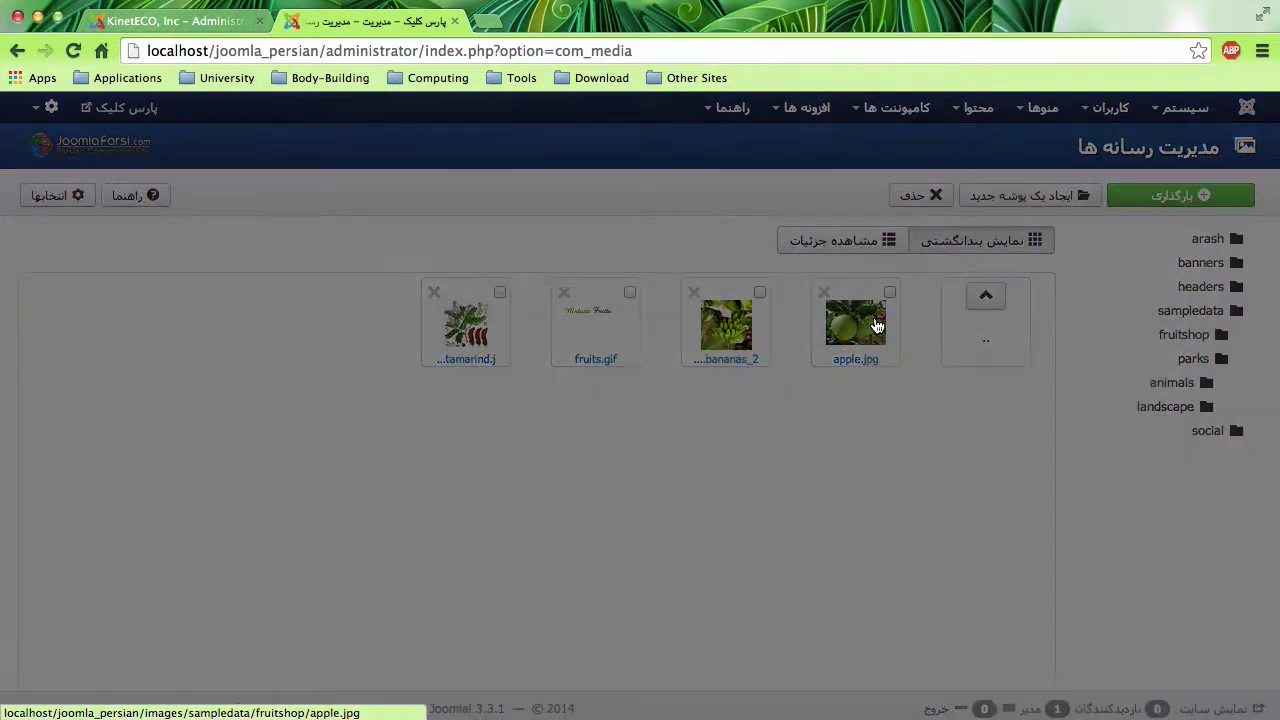
left_click(833, 254)
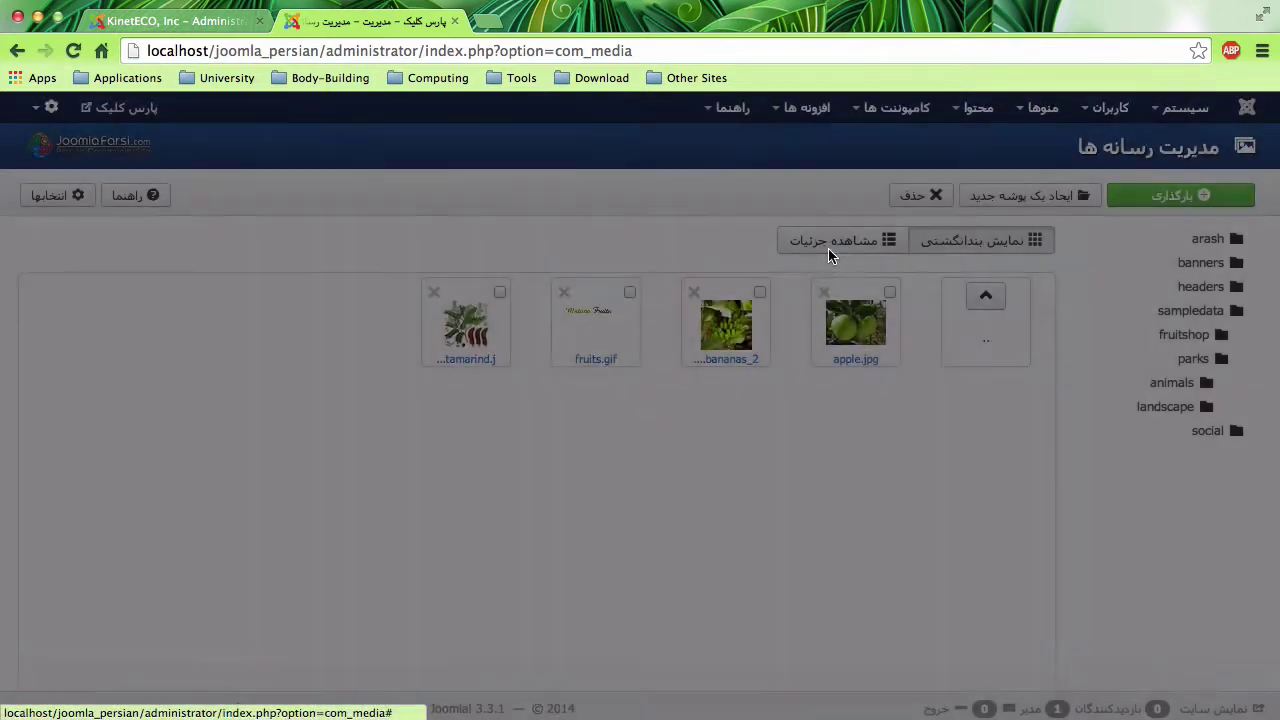
left_click(738, 316)
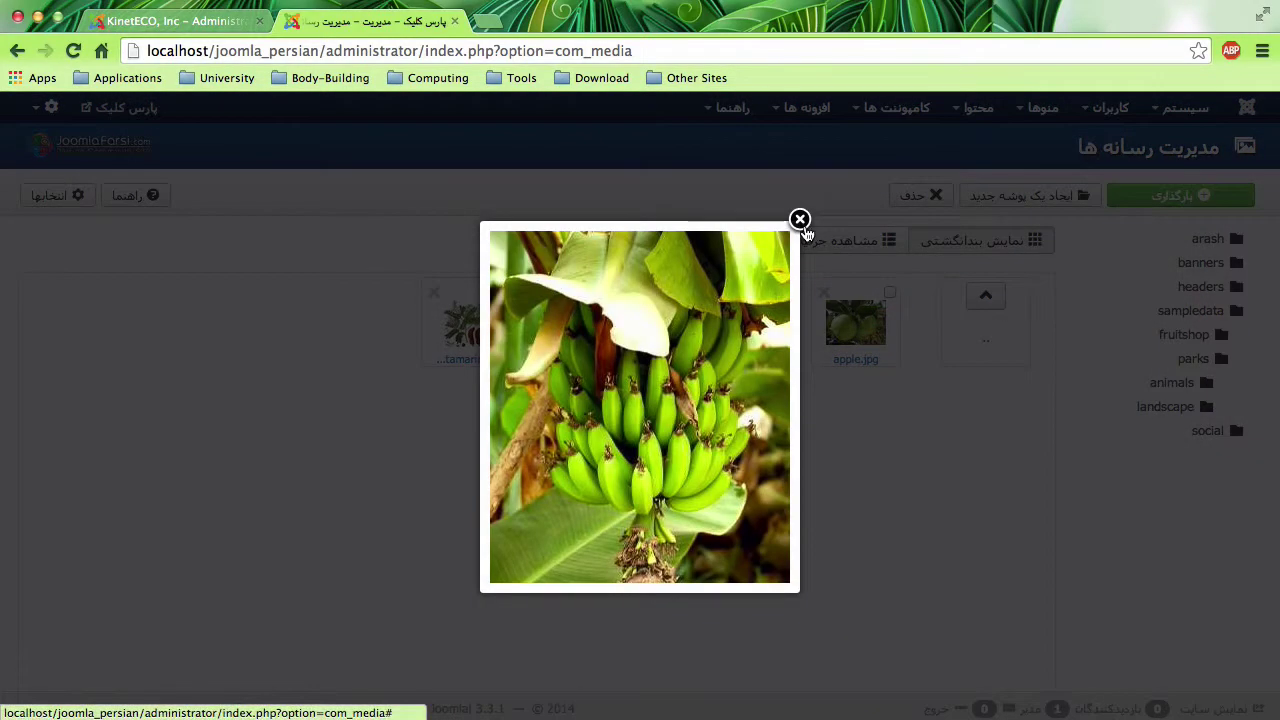
left_click(800, 219)
left_click(483, 333)
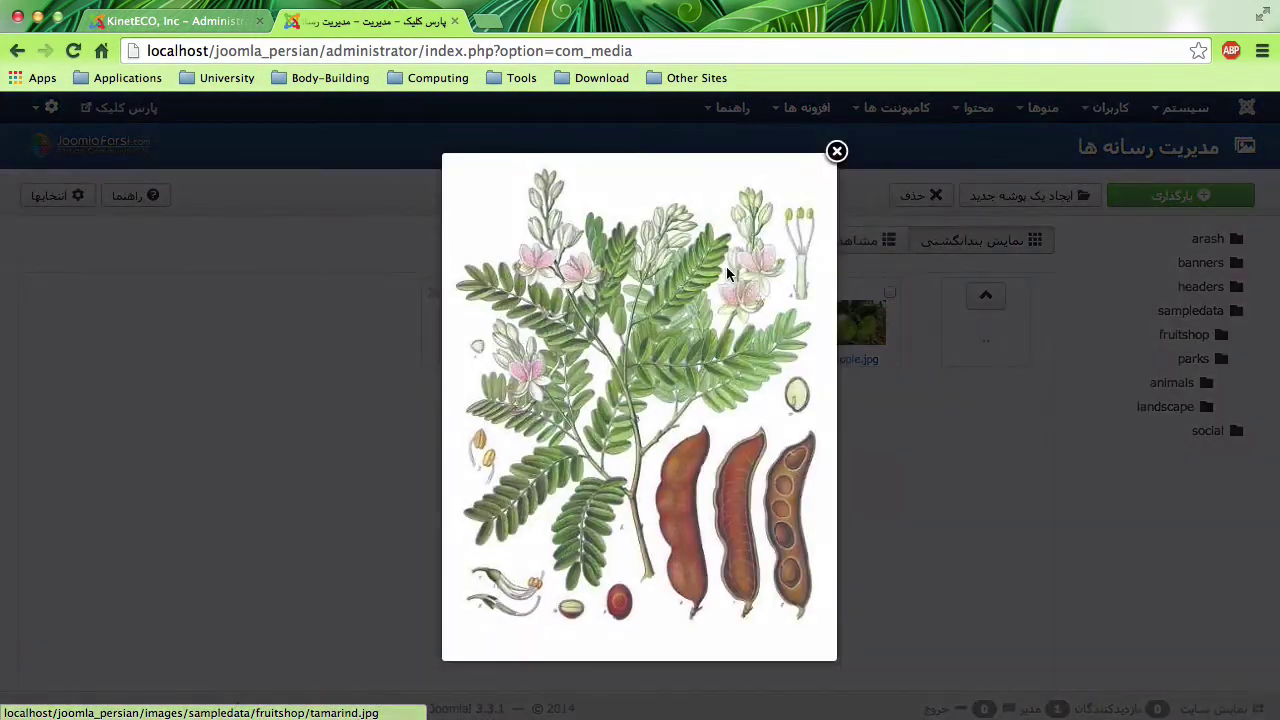
left_click(834, 152)
left_click(983, 297)
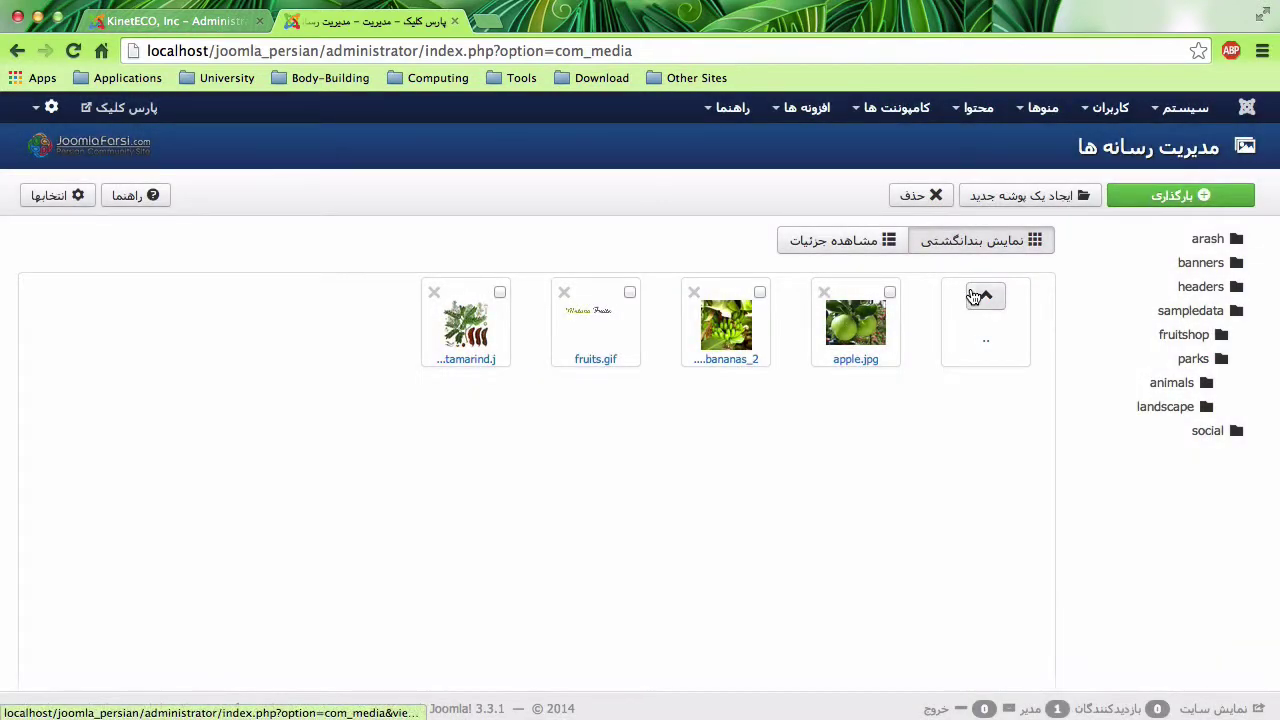
left_click(730, 320)
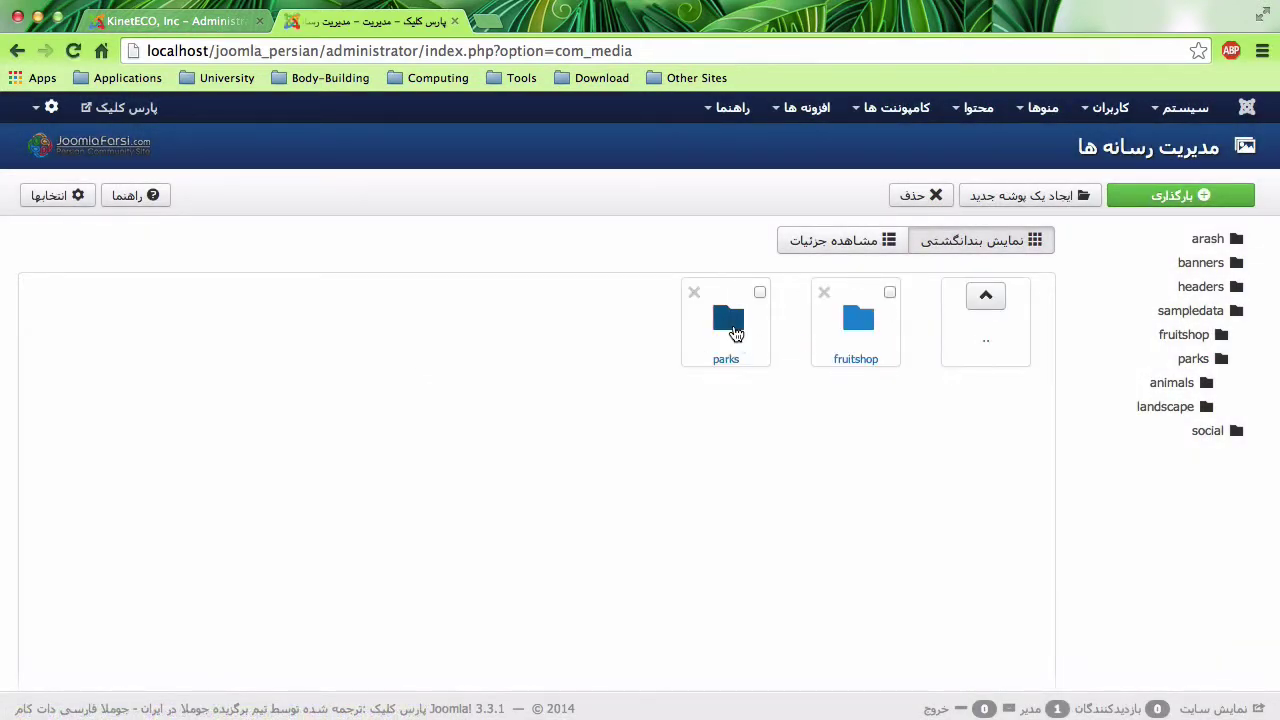
left_click(614, 322)
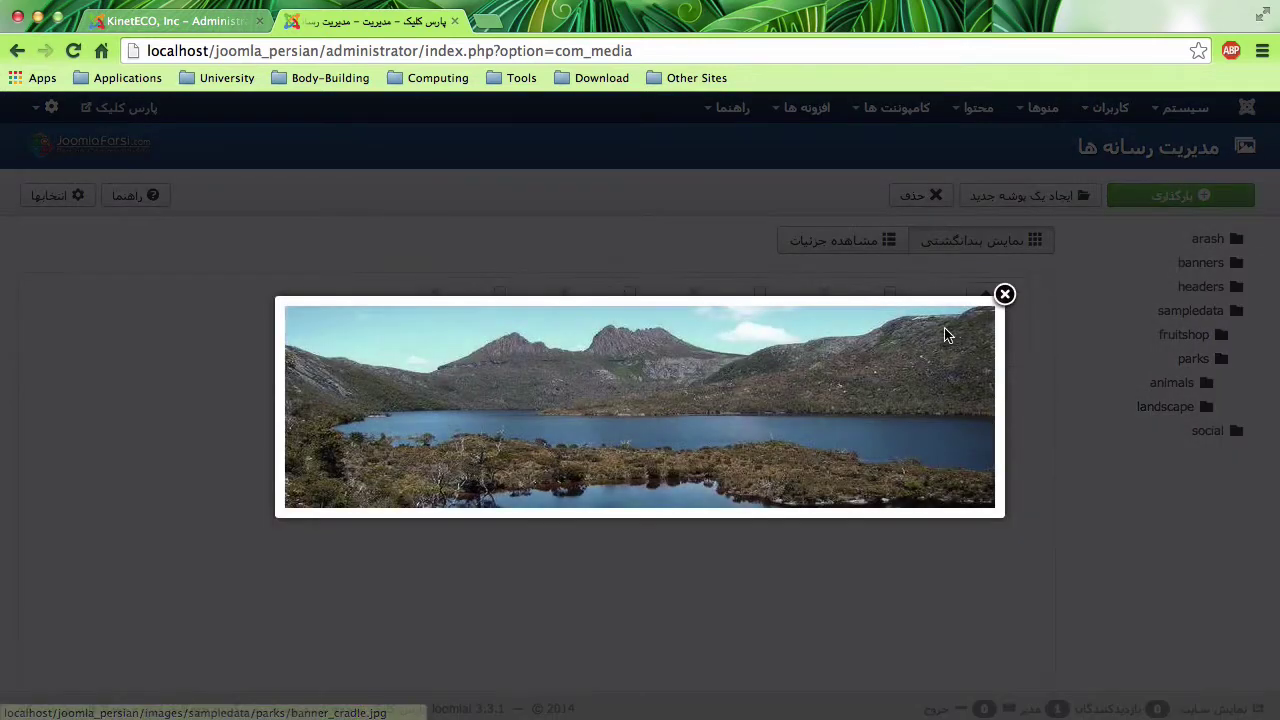
left_click(1003, 293)
left_click(985, 298)
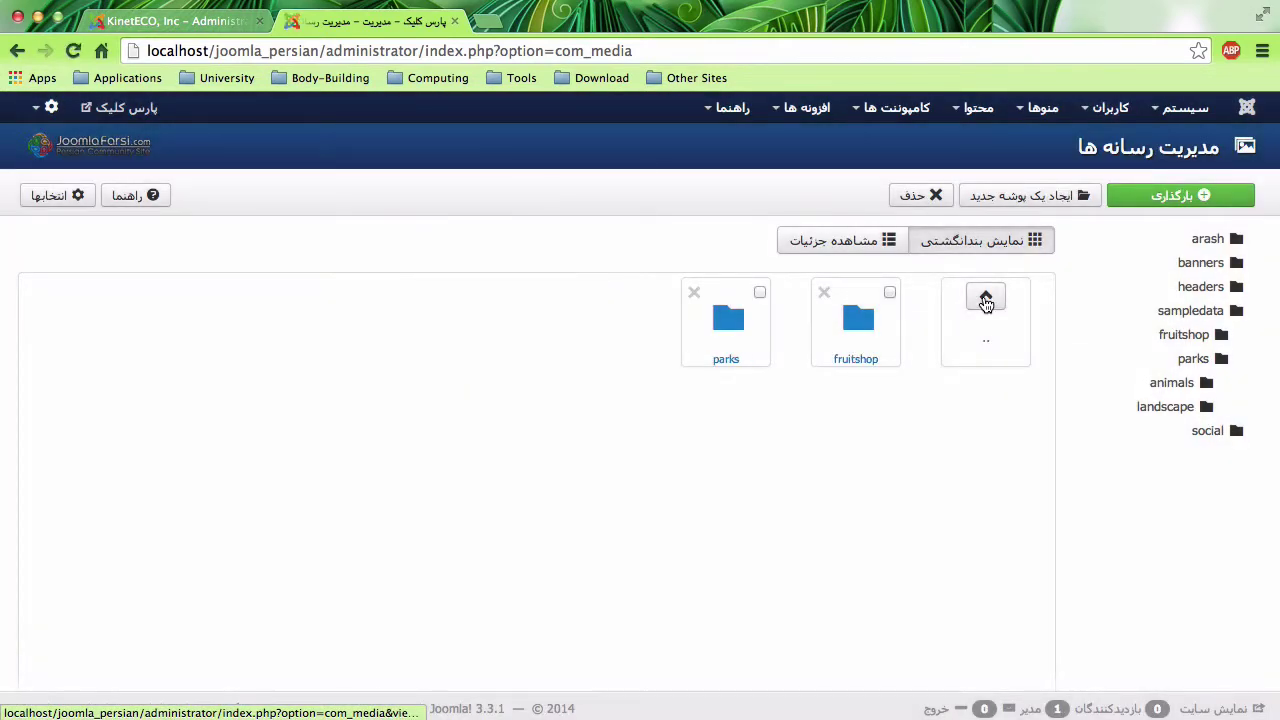
left_click(985, 298)
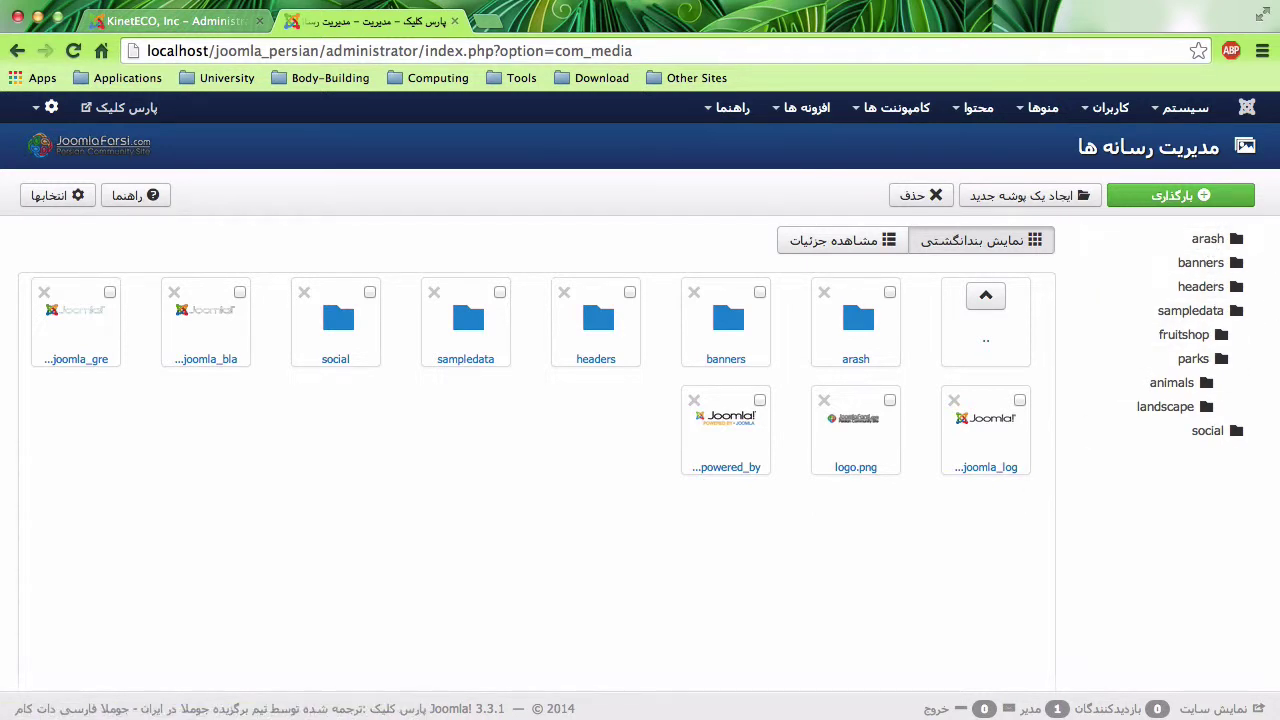
After checking the KinetECO tab, switch Media Manager to Details view showing dimensions and file sizes
left_click(160, 22)
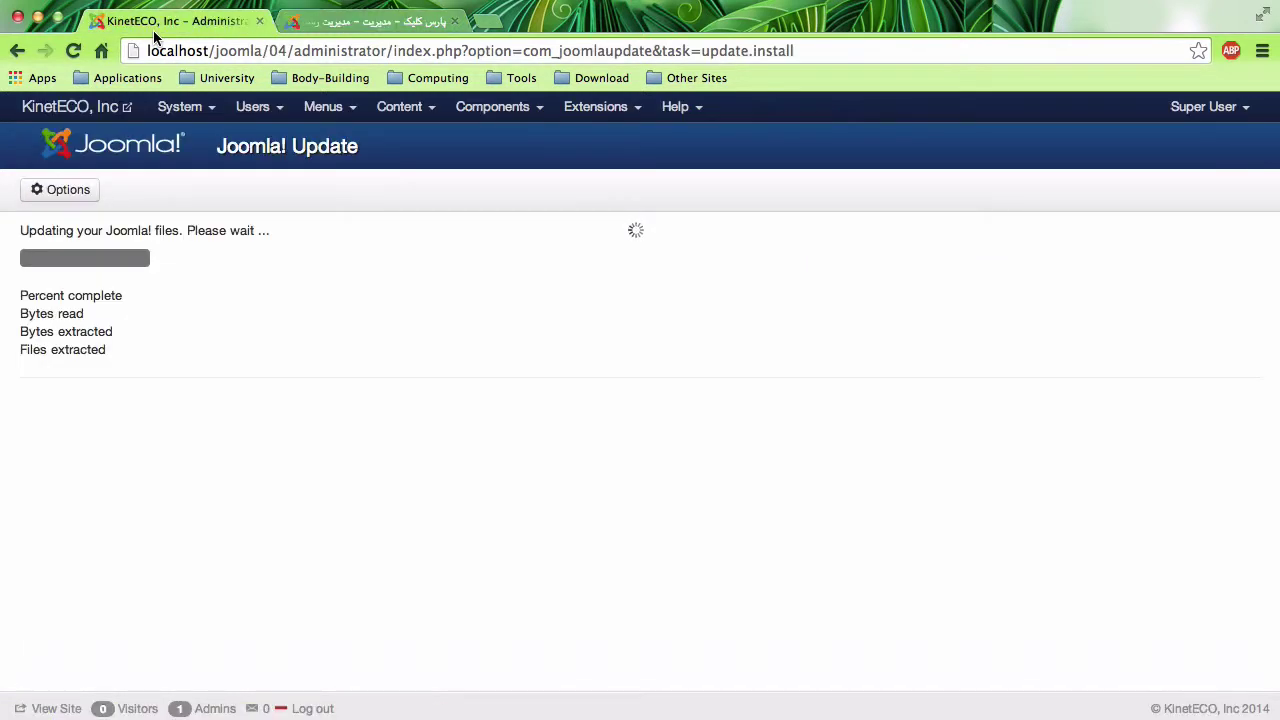
left_click(320, 24)
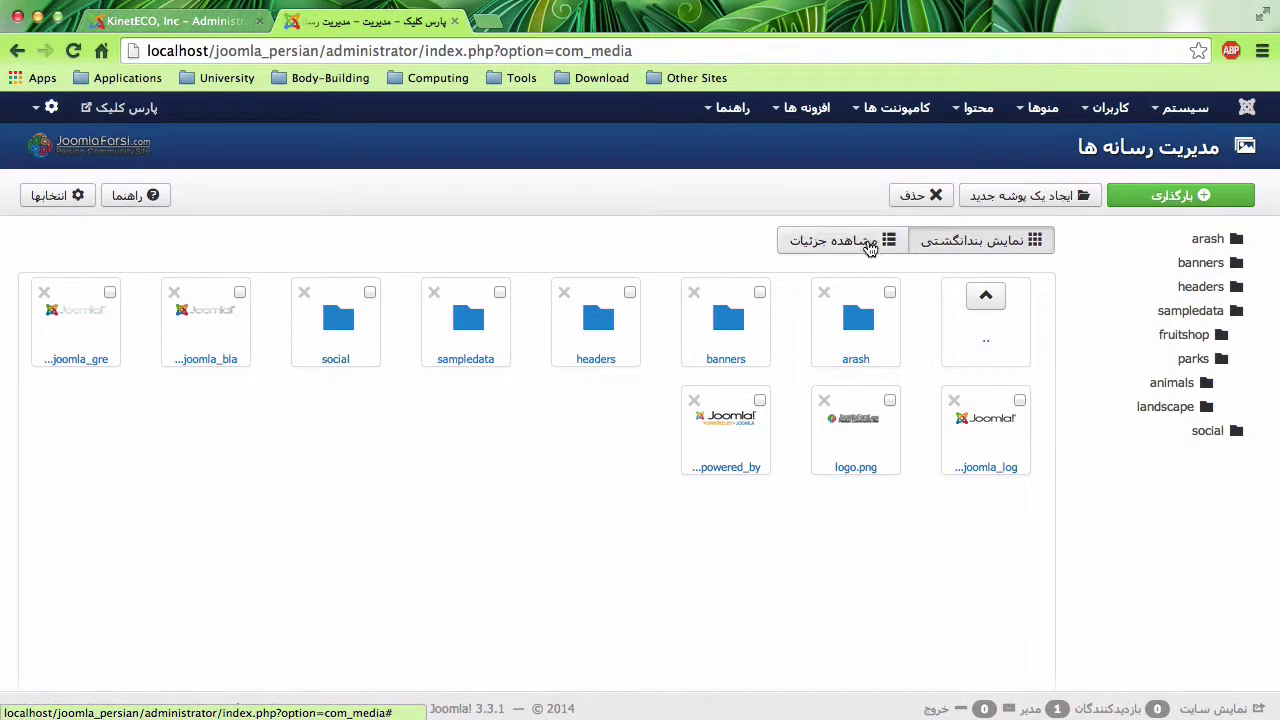
left_click(869, 247)
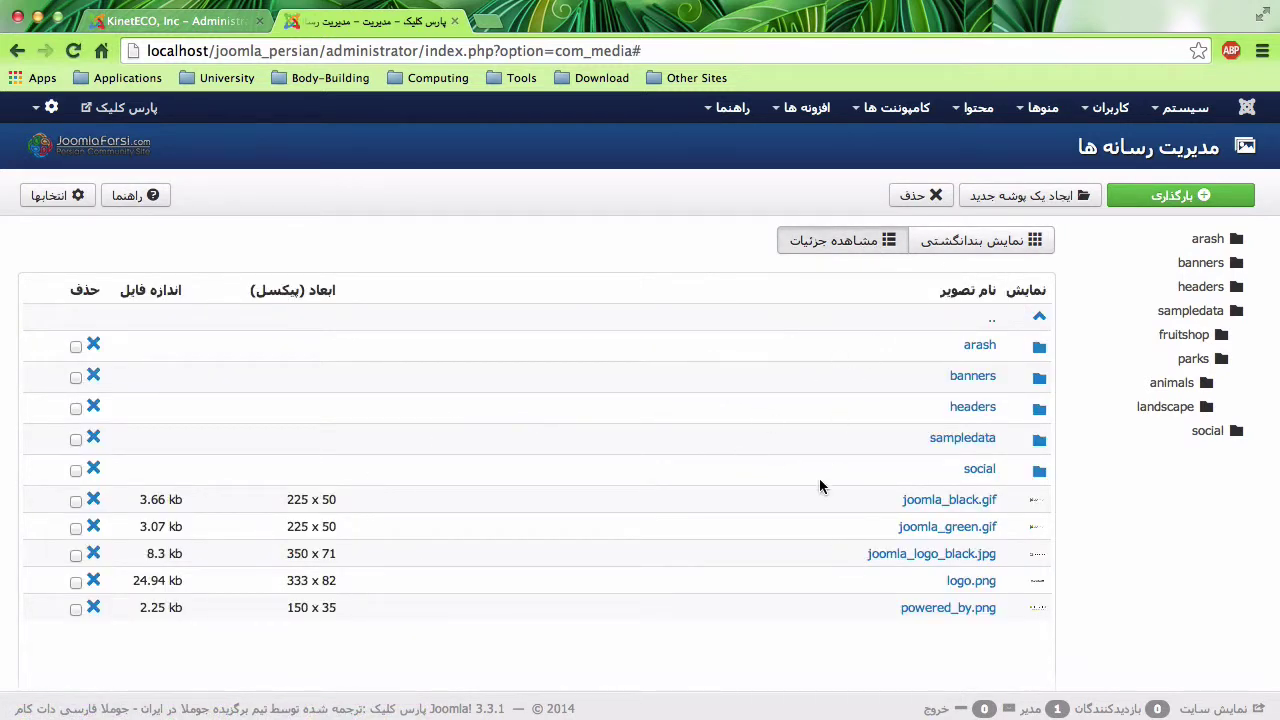
In Finder, view folder 07's three JPEGs as icons and as a list with sizes, then return to Joomla
left_click(49, 709)
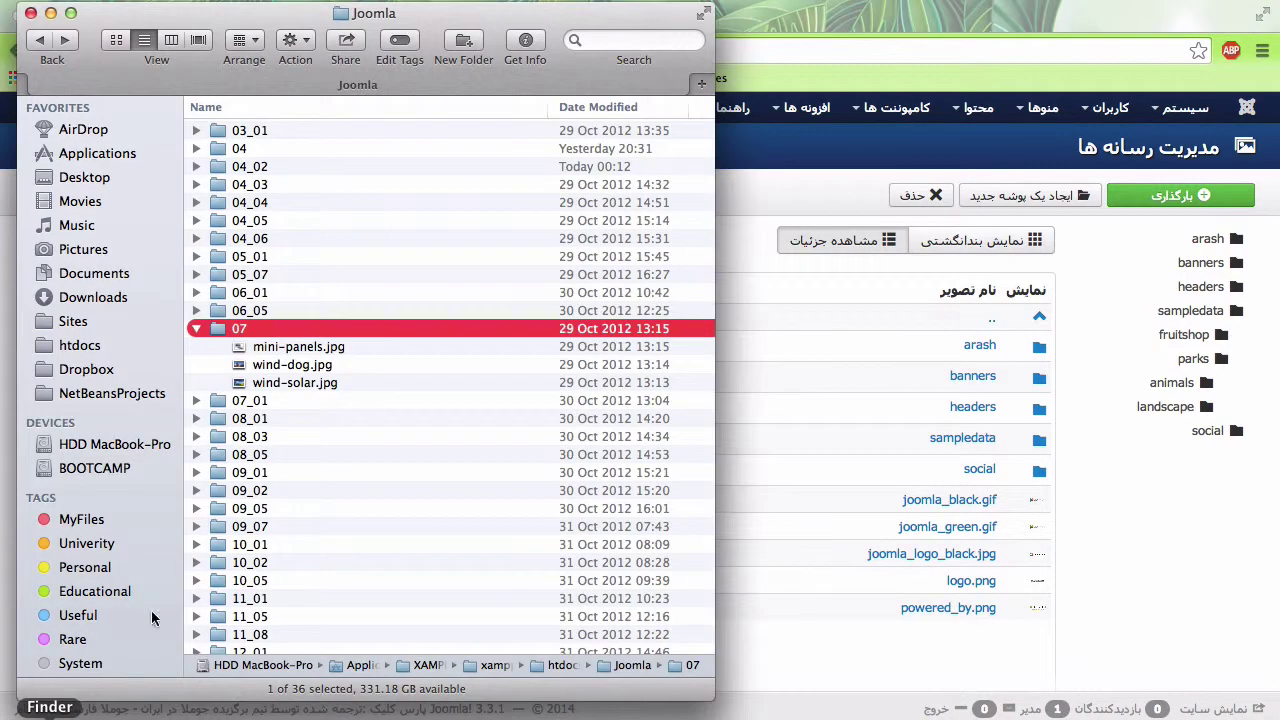
scroll(374, 470, "right", 5)
scroll(374, 470, "left", 5)
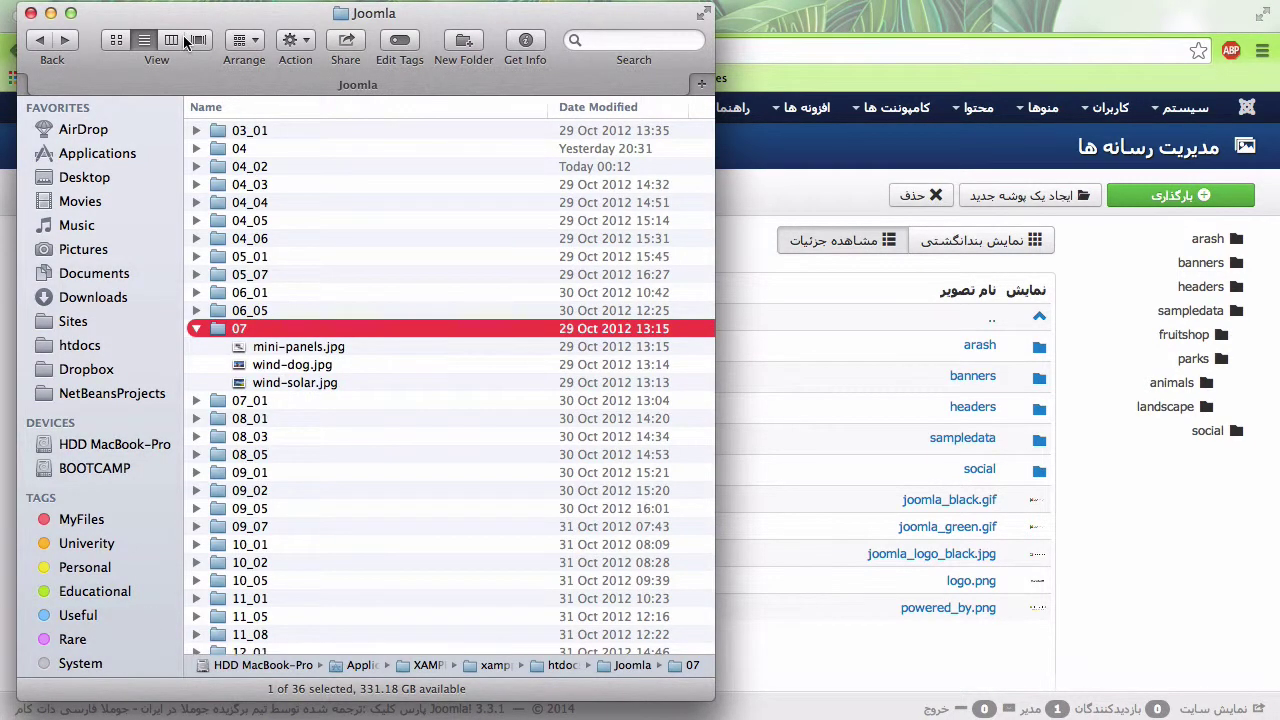
left_click(116, 40)
scroll(351, 385, "down", 3)
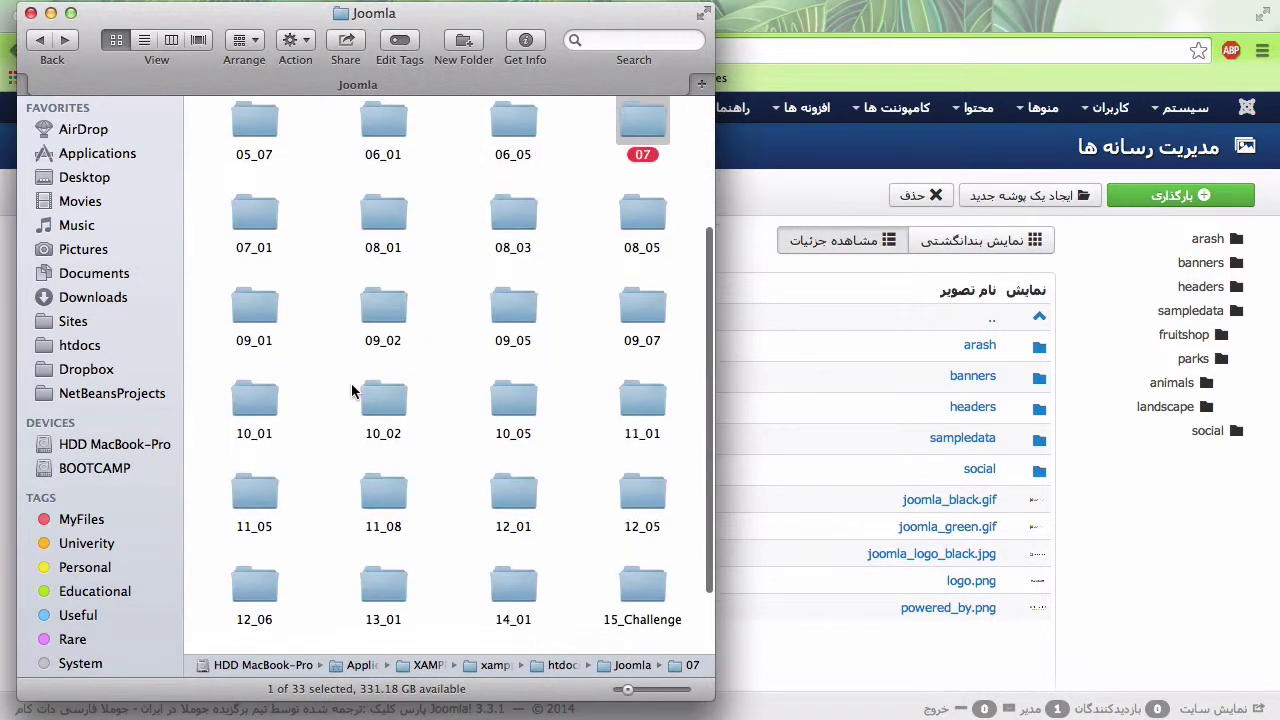
scroll(351, 385, "up", 5)
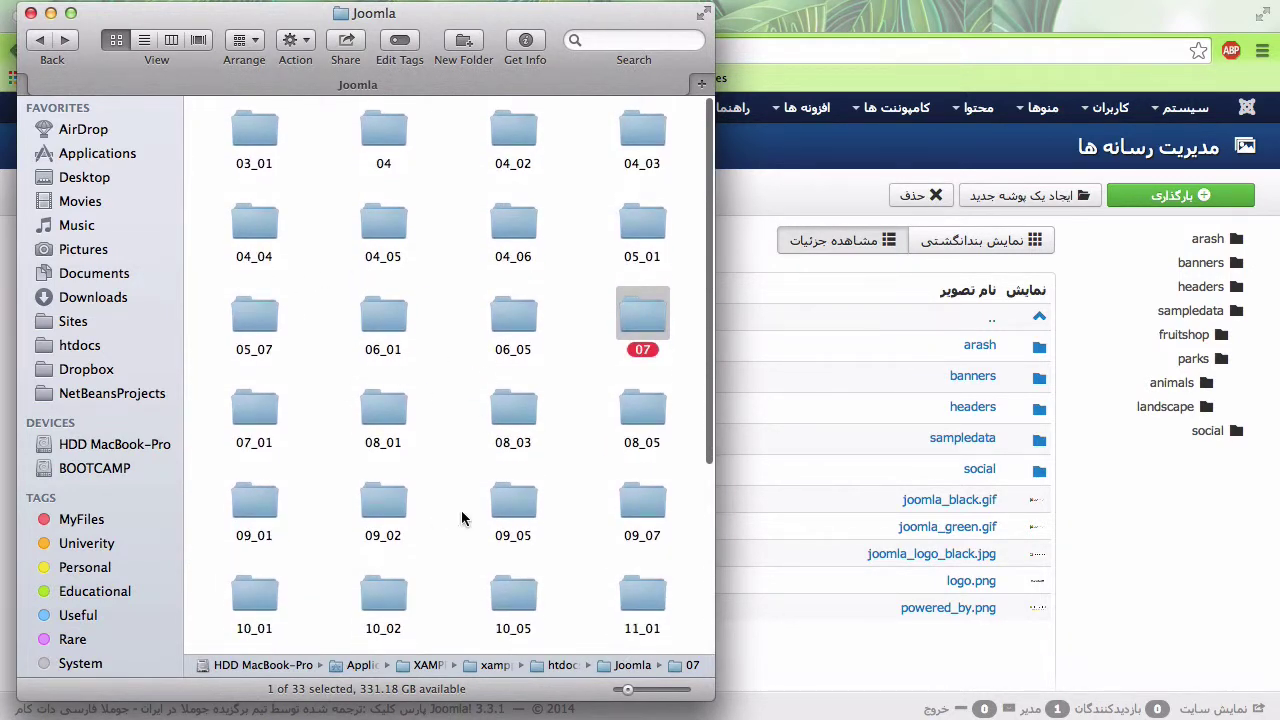
left_click(144, 40)
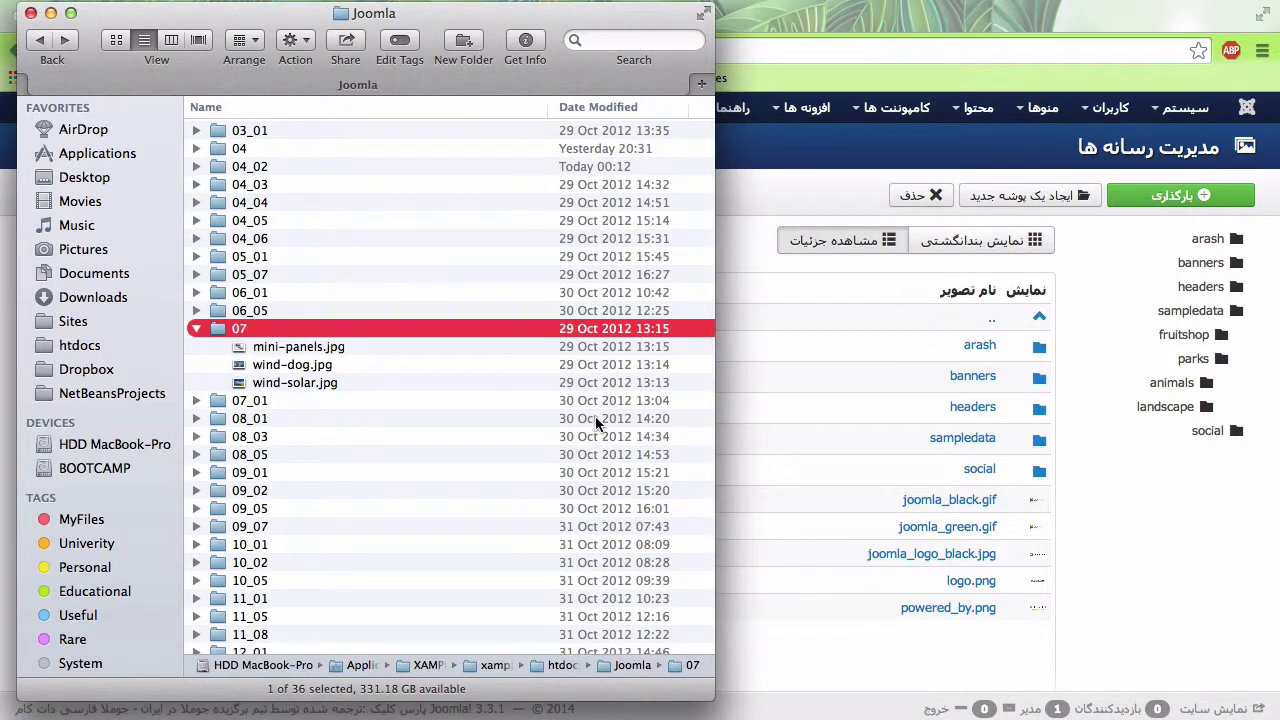
scroll(598, 400, "right", 5)
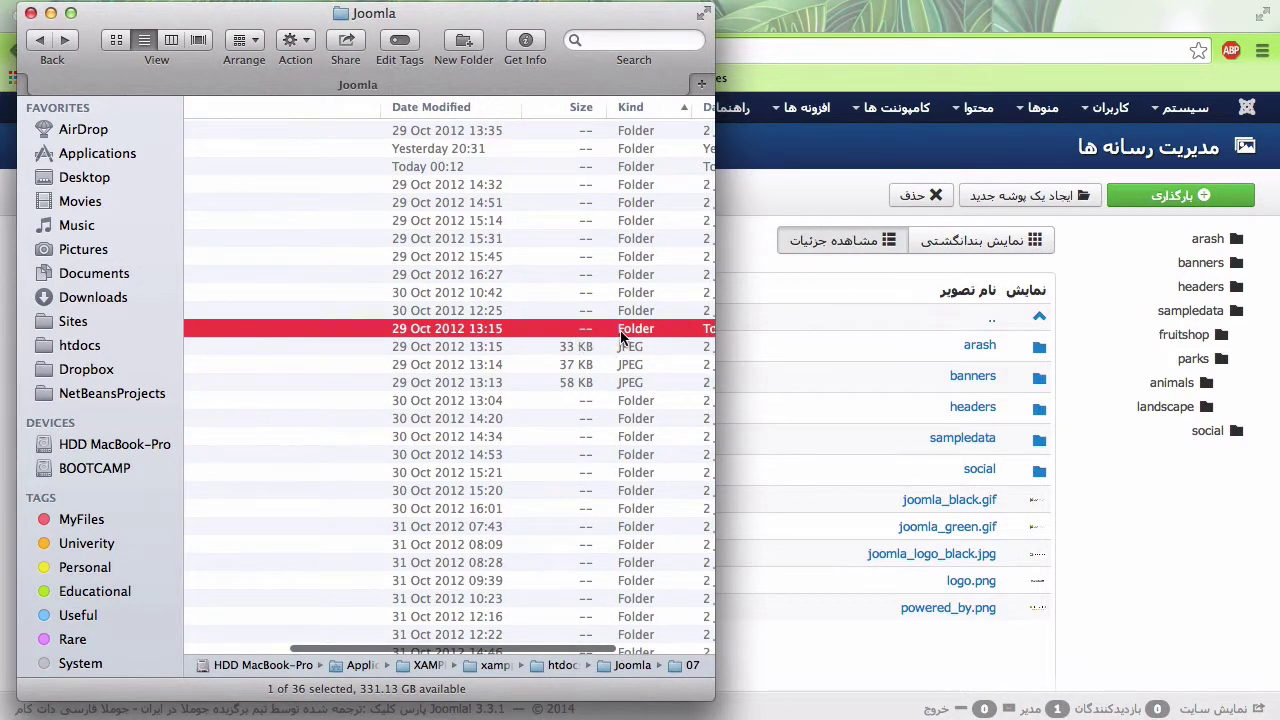
scroll(620, 337, "right", 2)
scroll(620, 337, "left", 5)
left_click(1059, 563)
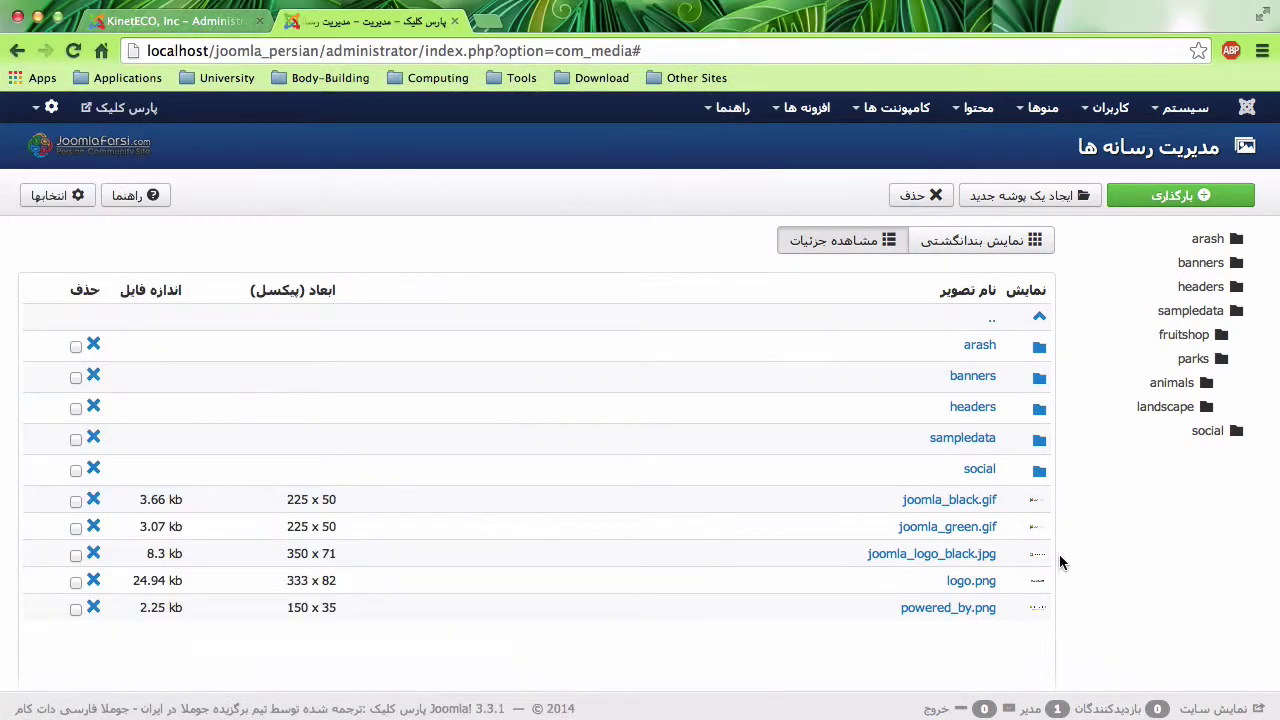
Switch Media Manager to thumbnails and Quick Look mini-panels, wind-dog and wind-solar JPGs in Finder
left_click(962, 241)
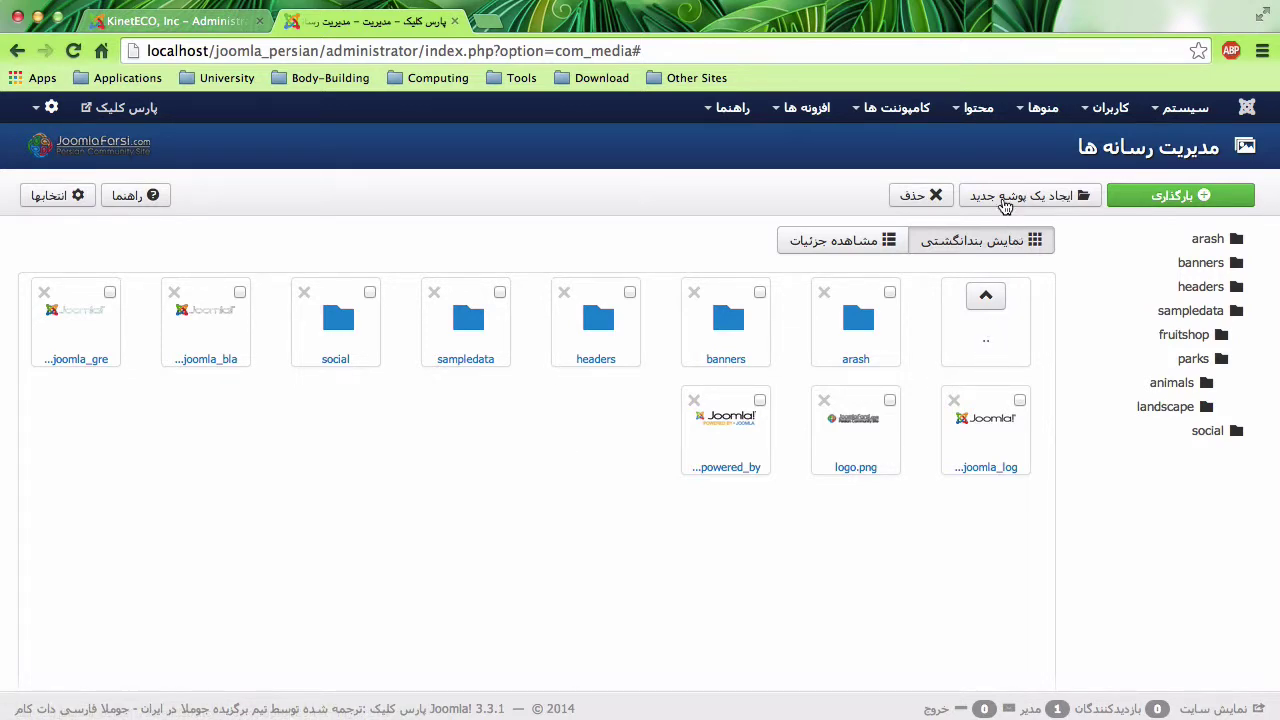
left_click(48, 713)
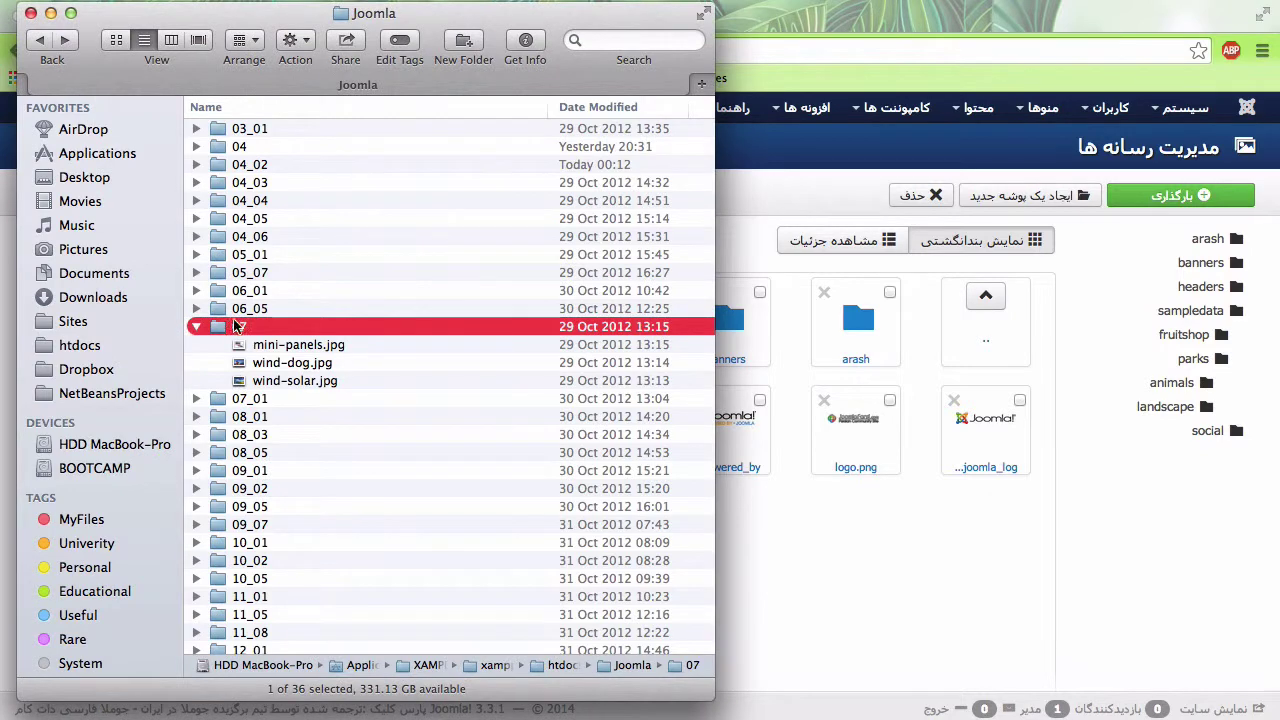
left_click(287, 347)
key("space")
key("Down")
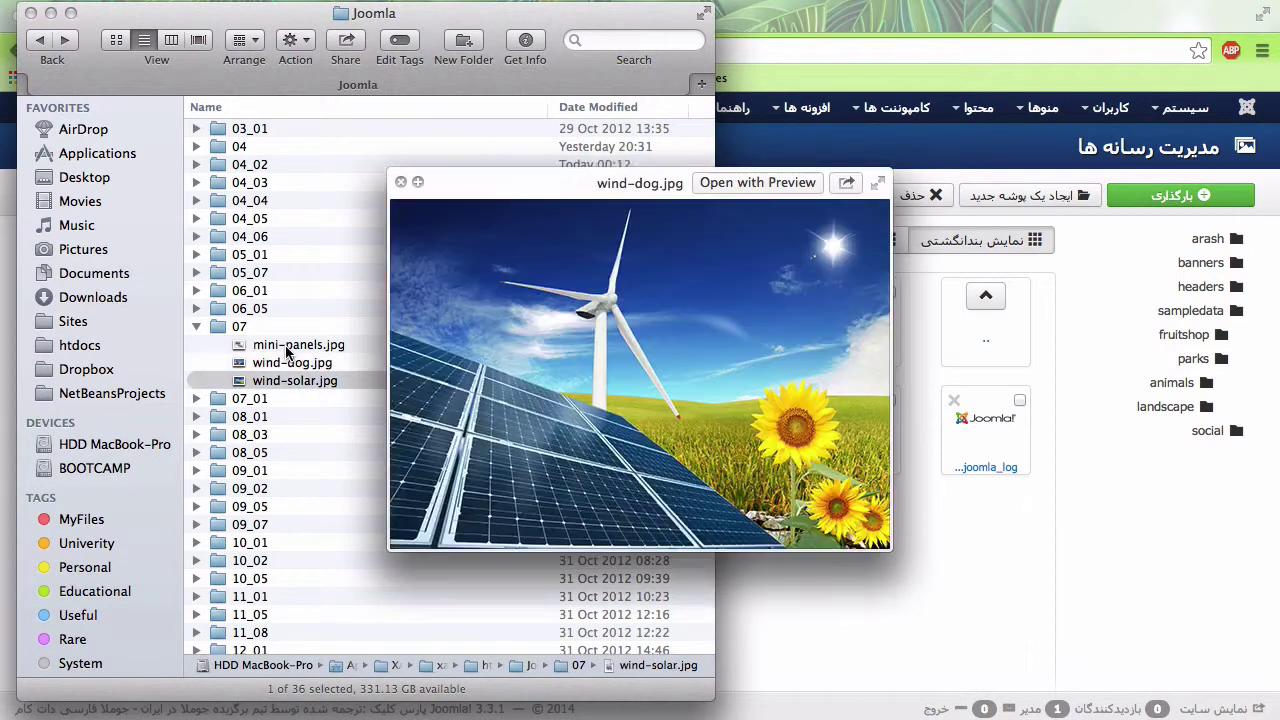
key("Down")
key("space")
left_click(770, 577)
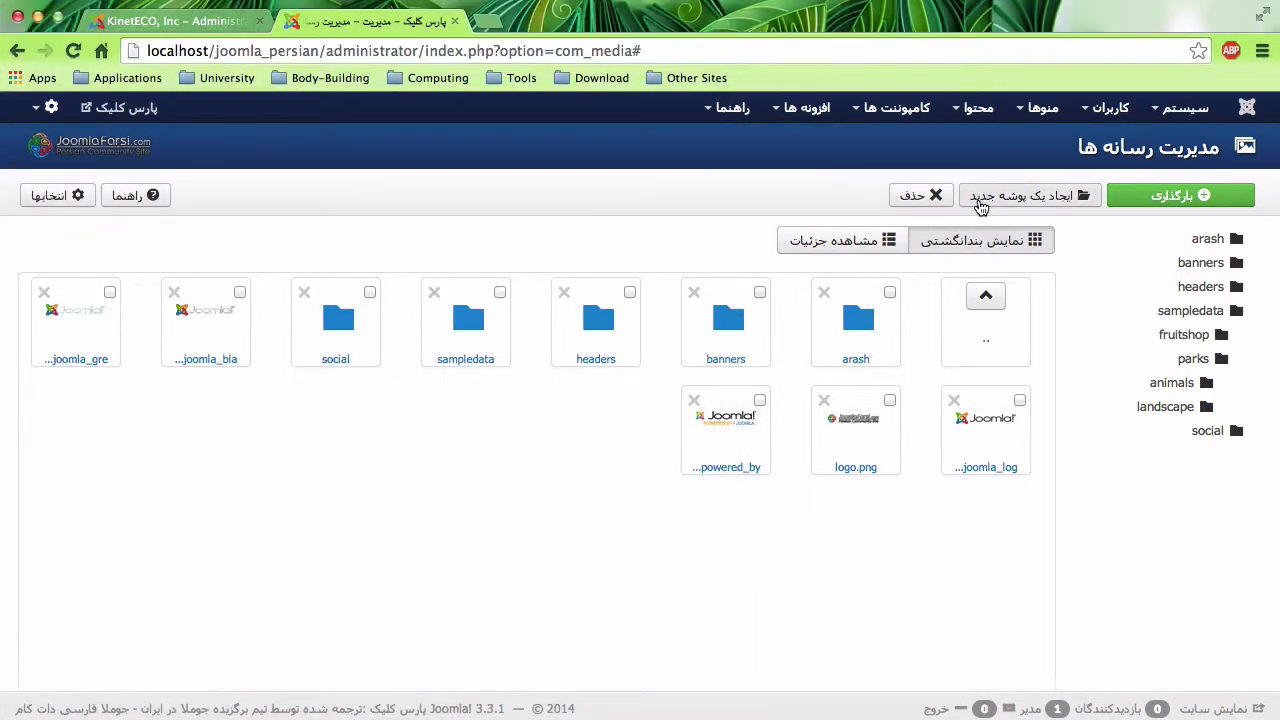
Create a new media folder named 'blog'
left_click(1030, 200)
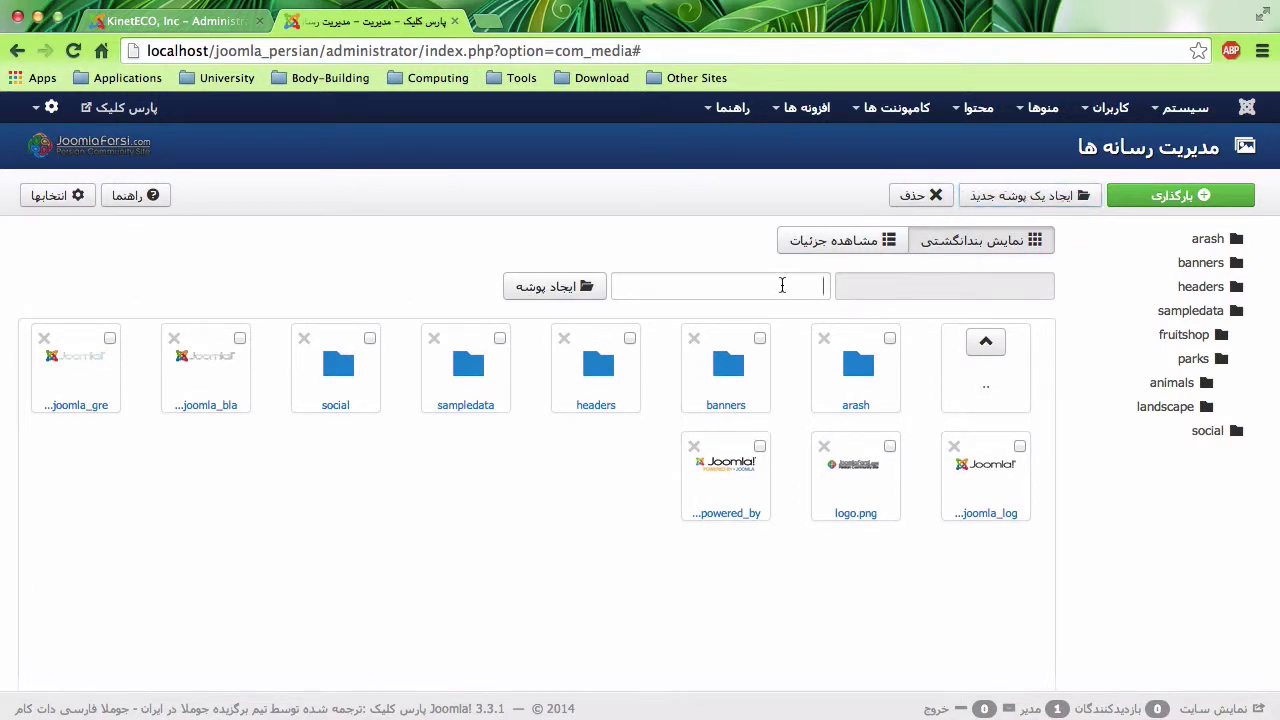
left_click(782, 286)
type("blo")
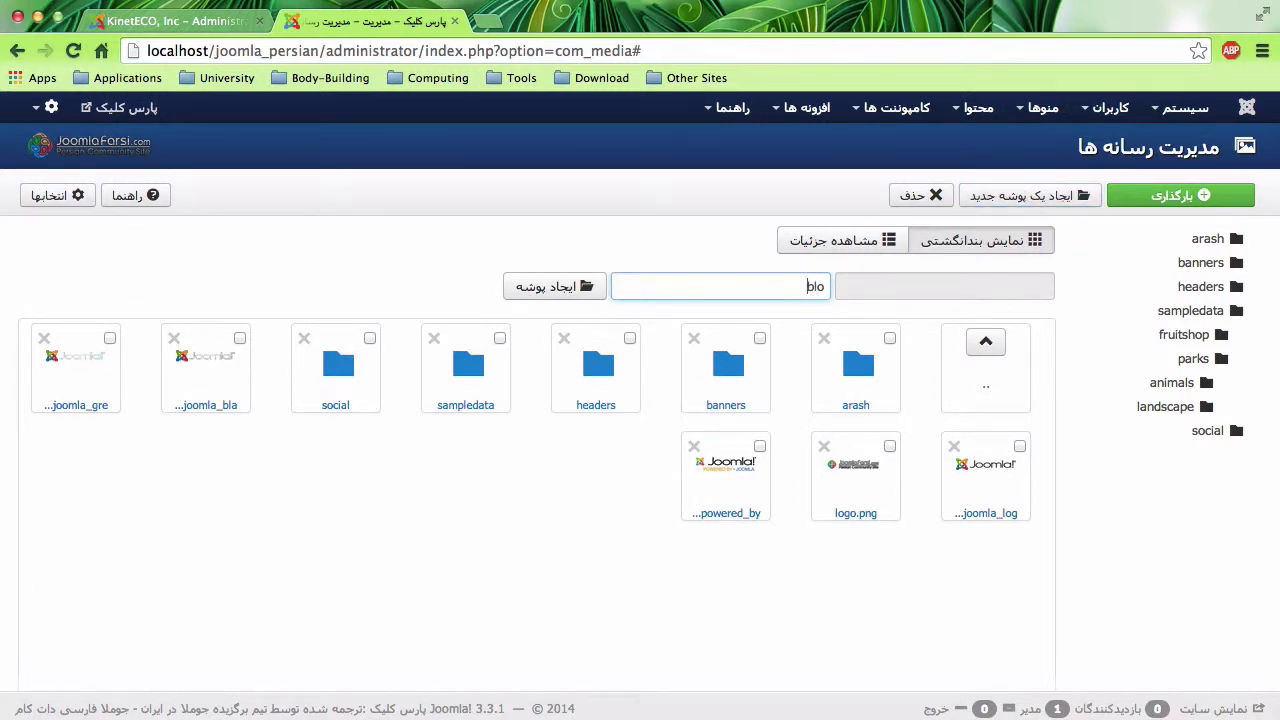
type("g")
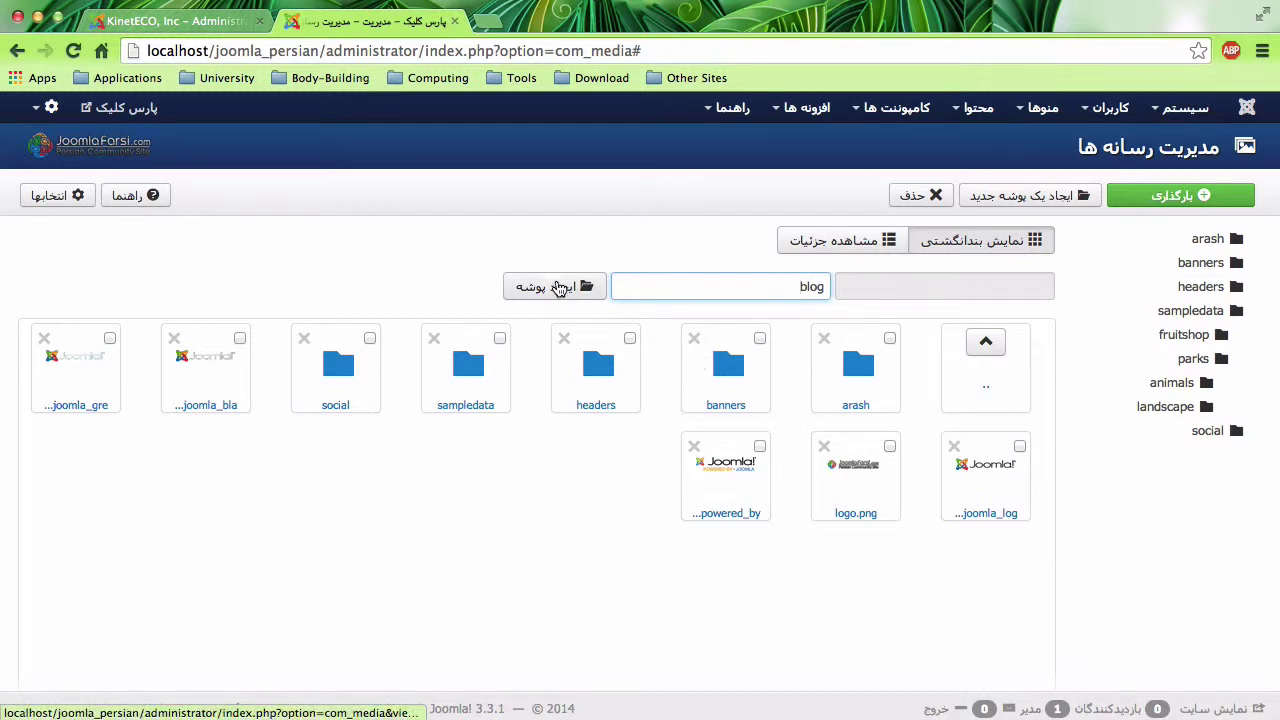
left_click(555, 286)
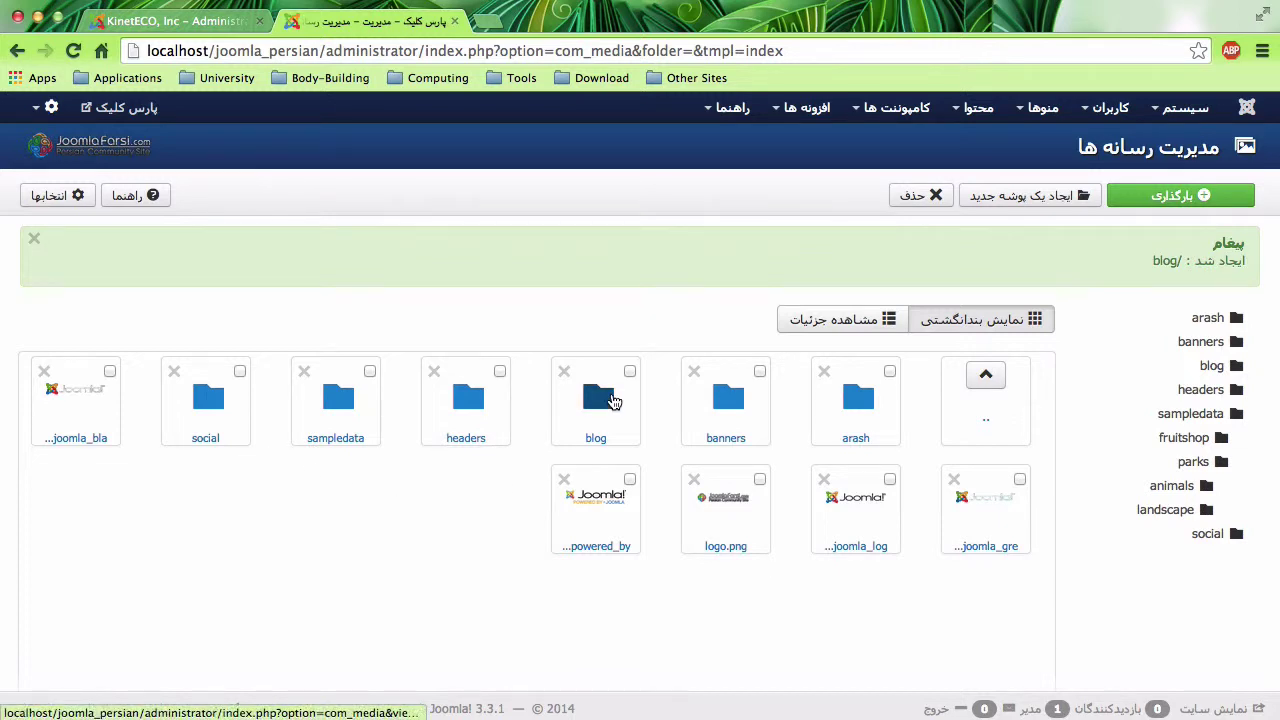
Open the empty blog folder, select the confirmation message and bring up Launchpad
left_click(613, 401)
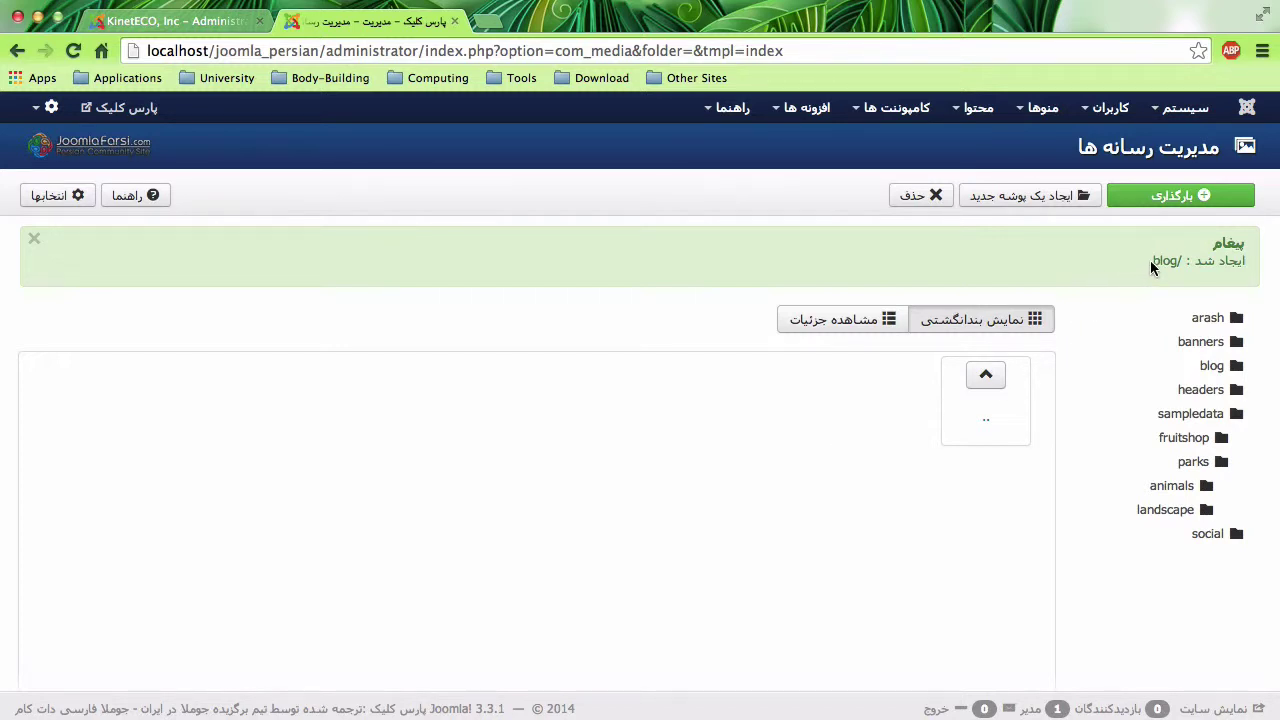
left_click_drag(1150, 260, 1243, 248)
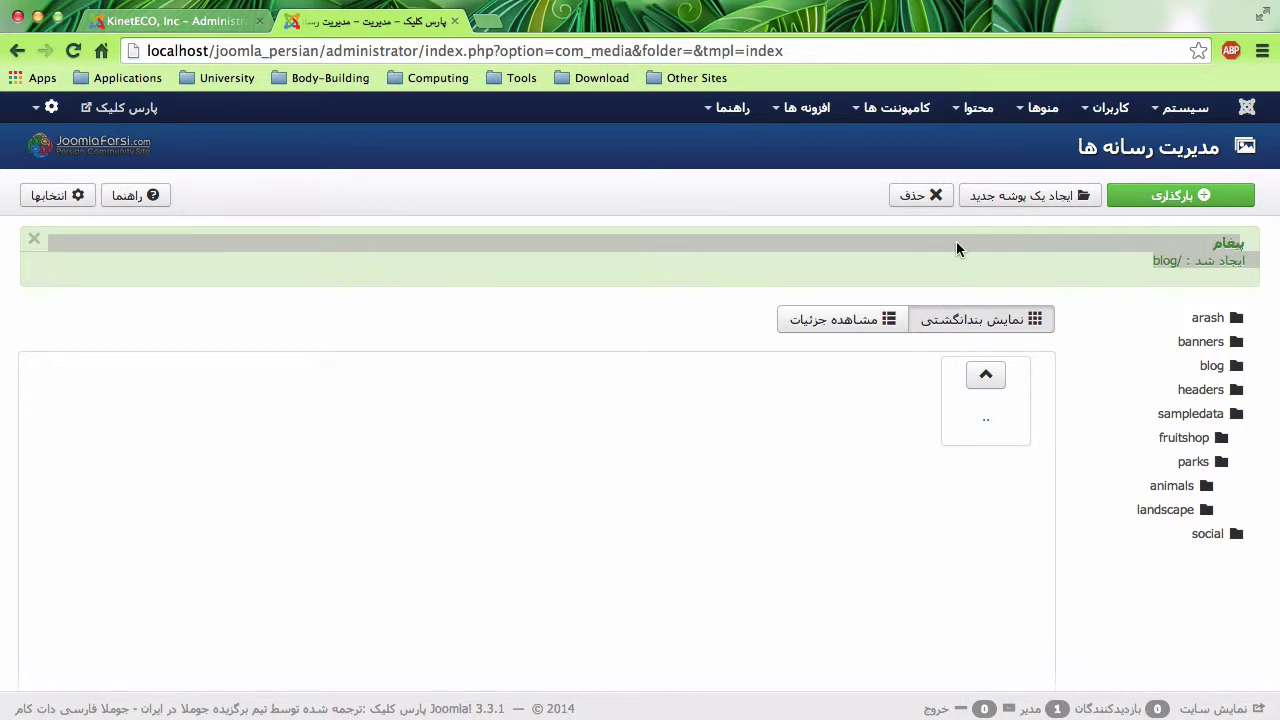
key("F4")
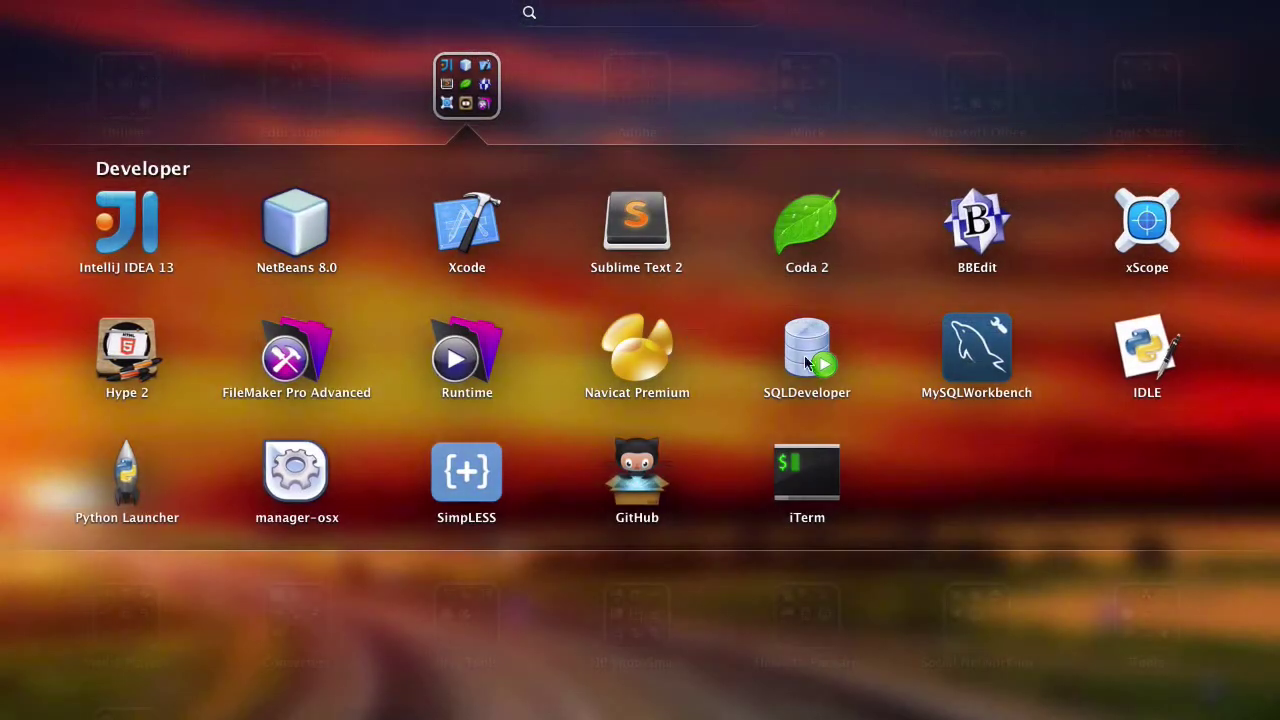
In Terminal, change into the htdocs directory and recall the sudo chmod -R 777 * command
key("Escape")
key("super+Tab")
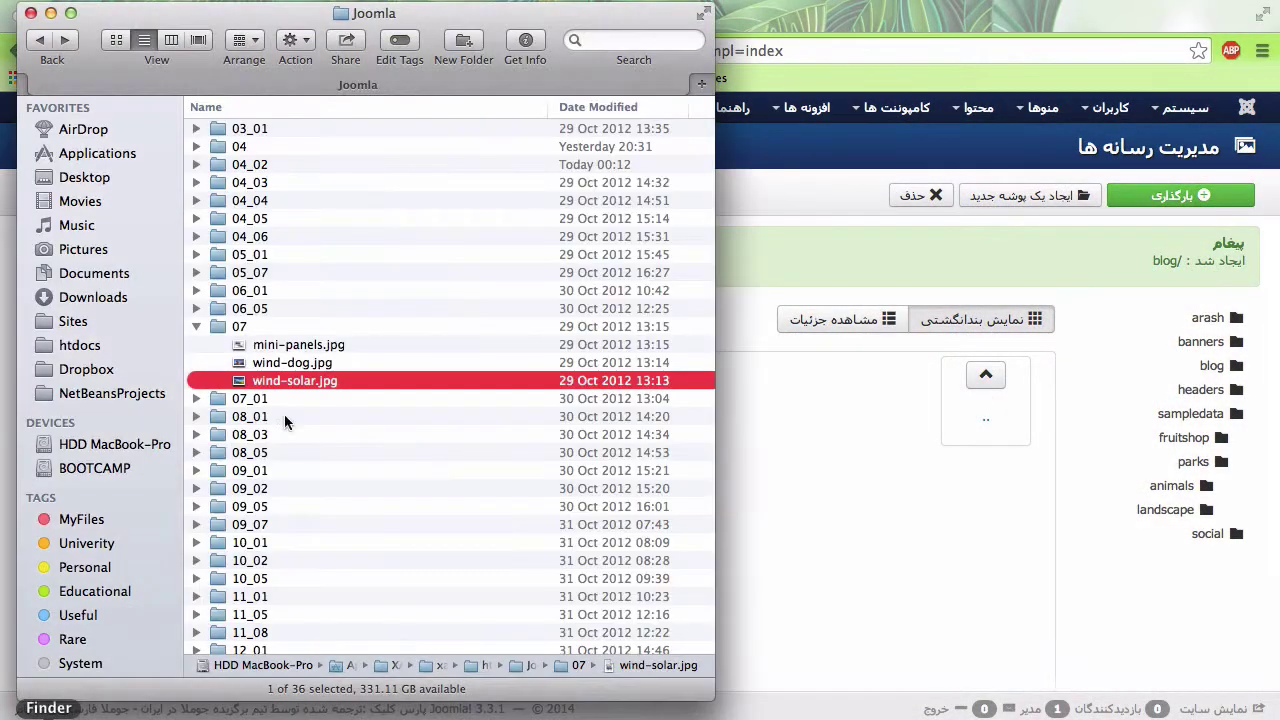
left_click(850, 425)
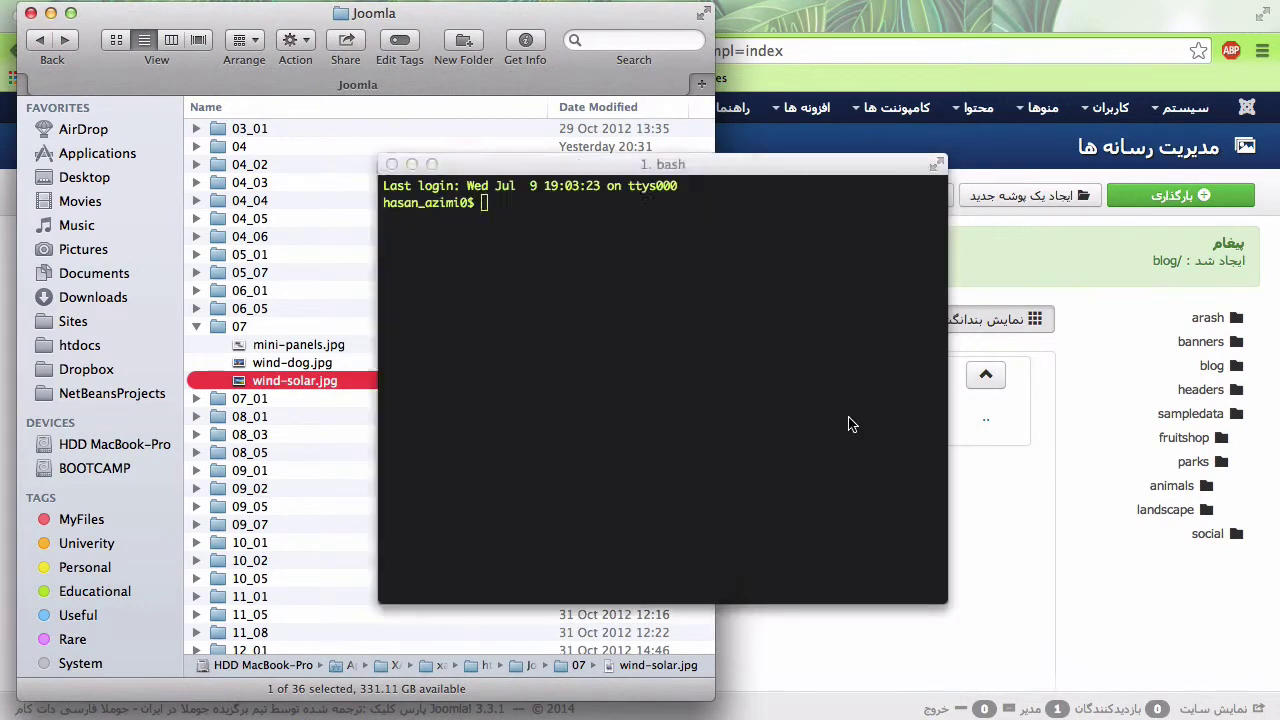
type("sudo chmod -R 777 *")
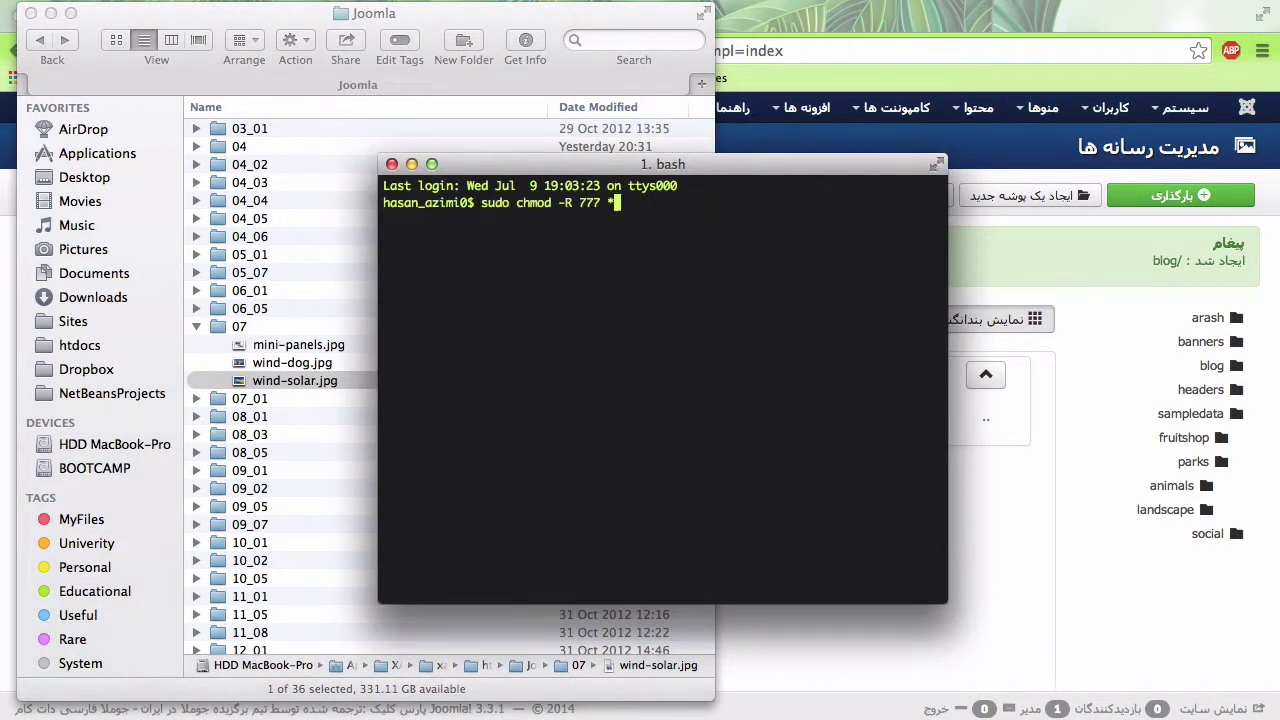
key("Up")
key("Up")
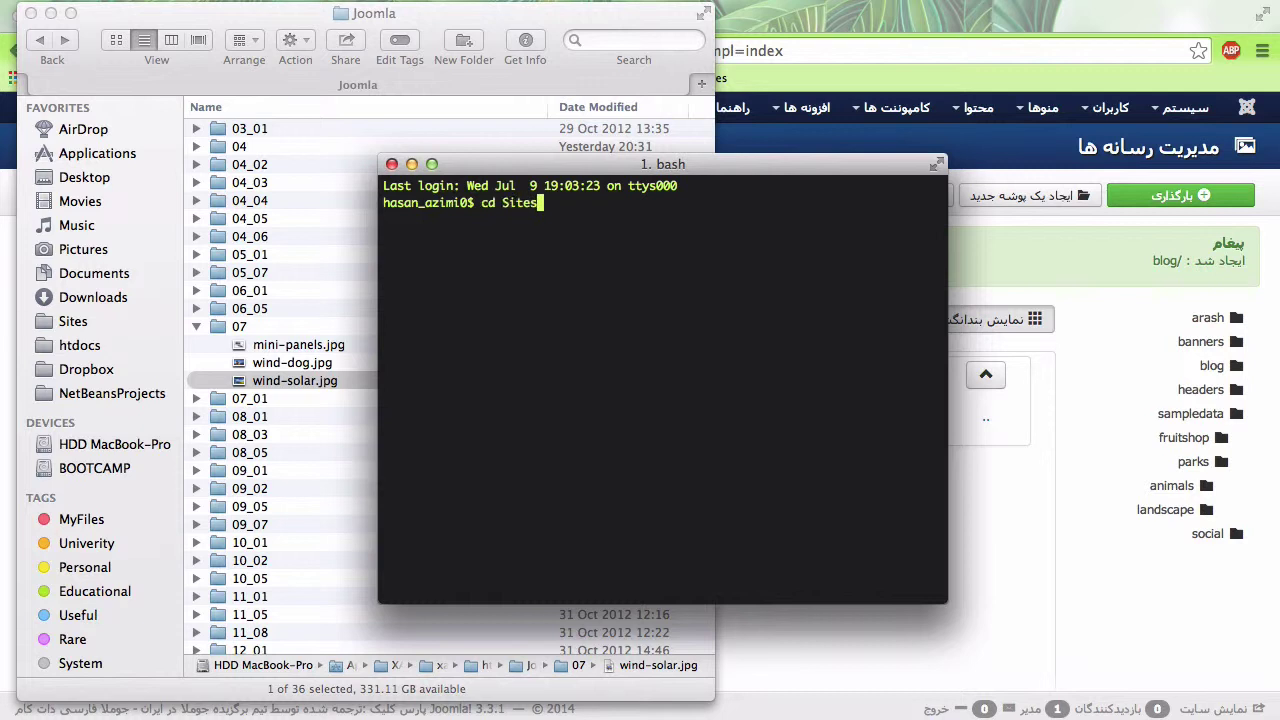
key("Up")
key("Up")
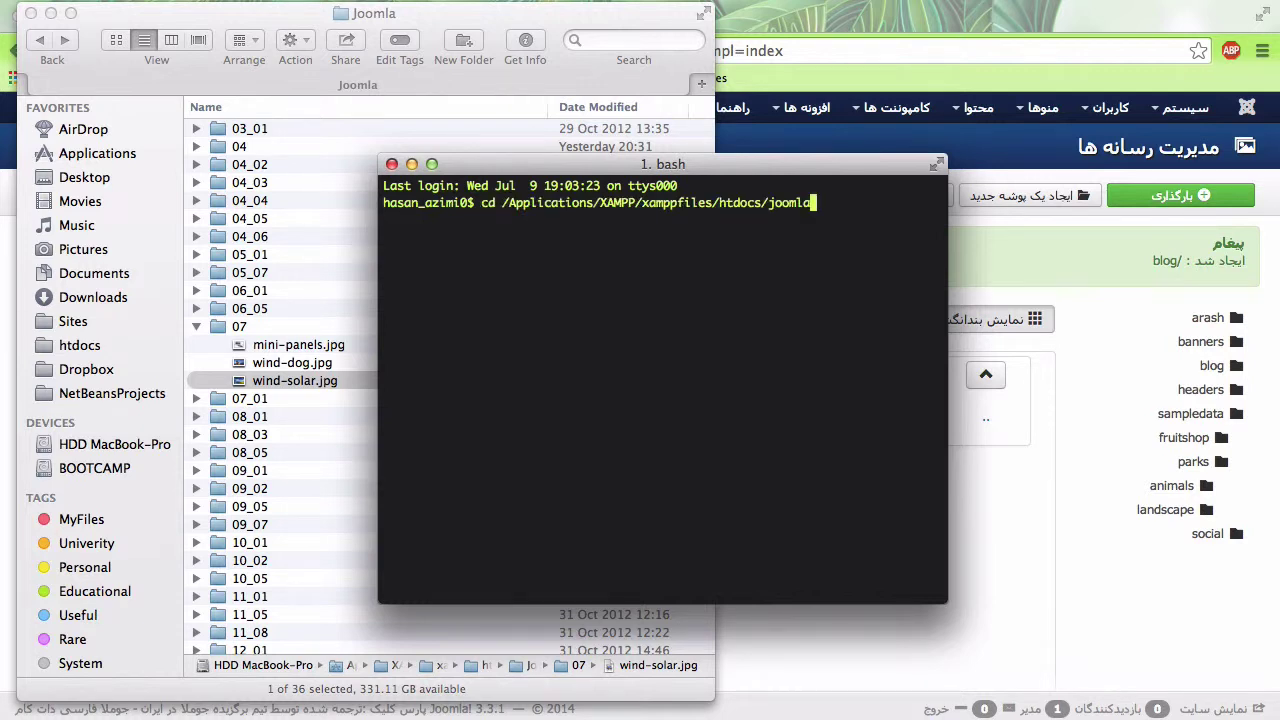
key("BackSpace")
key("BackSpace")
key("Return")
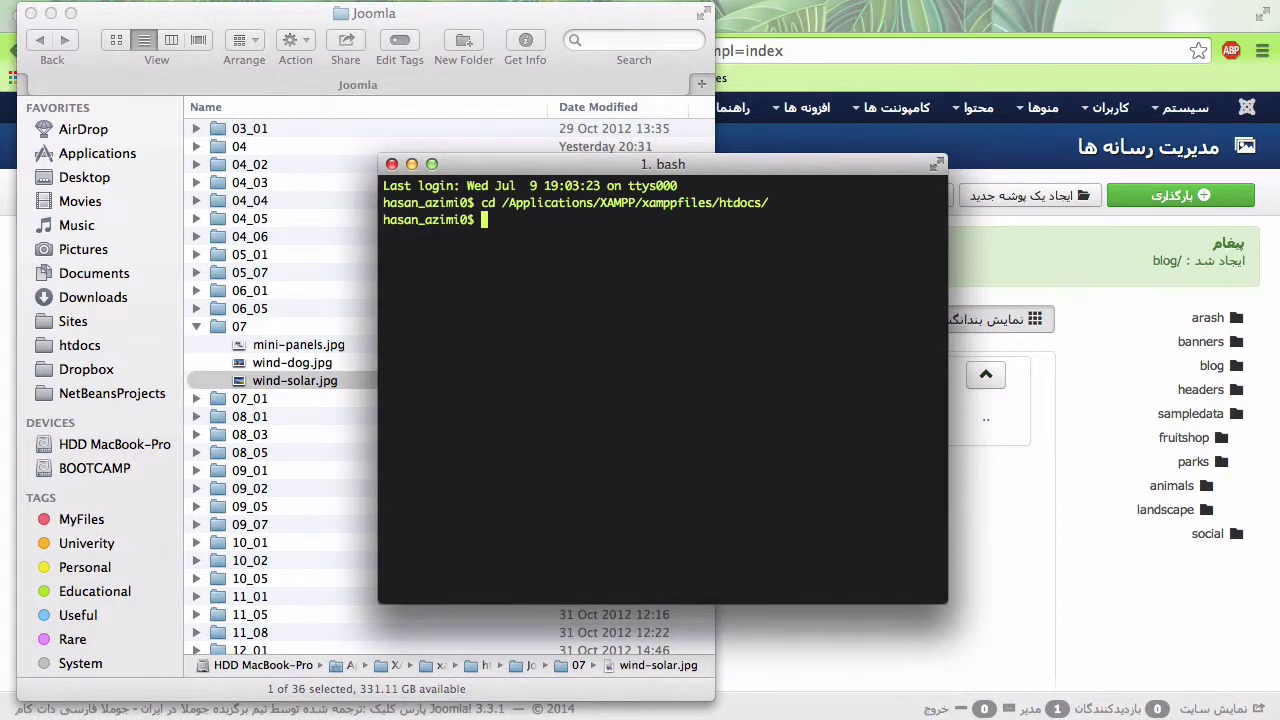
key("Up")
key("Up")
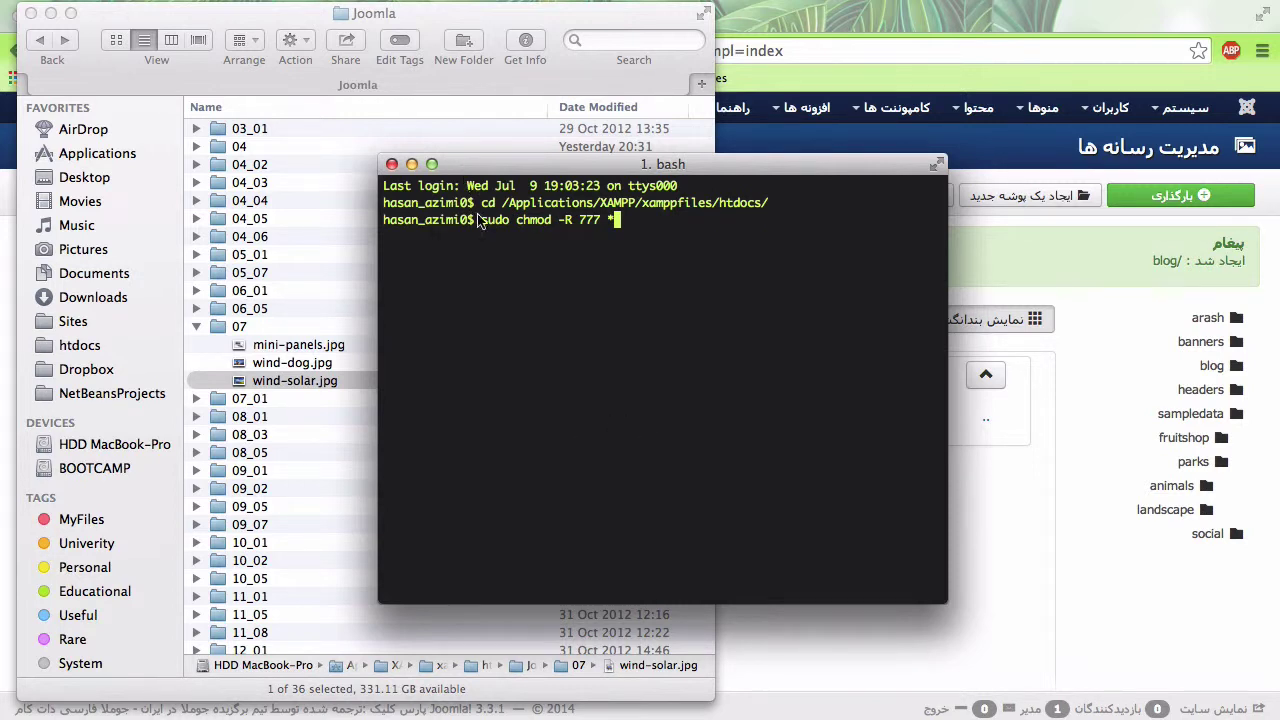
Enlarge the Terminal text and highlight the chmod command on the command line
key("super+plus")
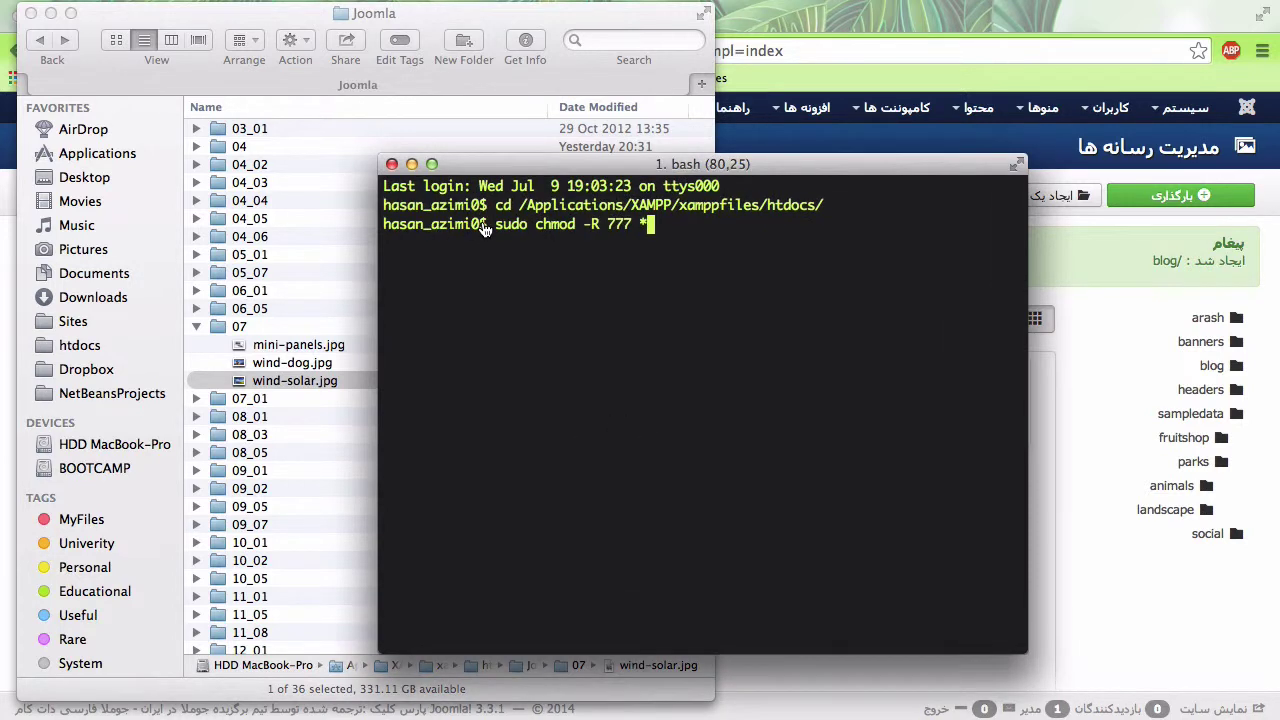
key("super+plus")
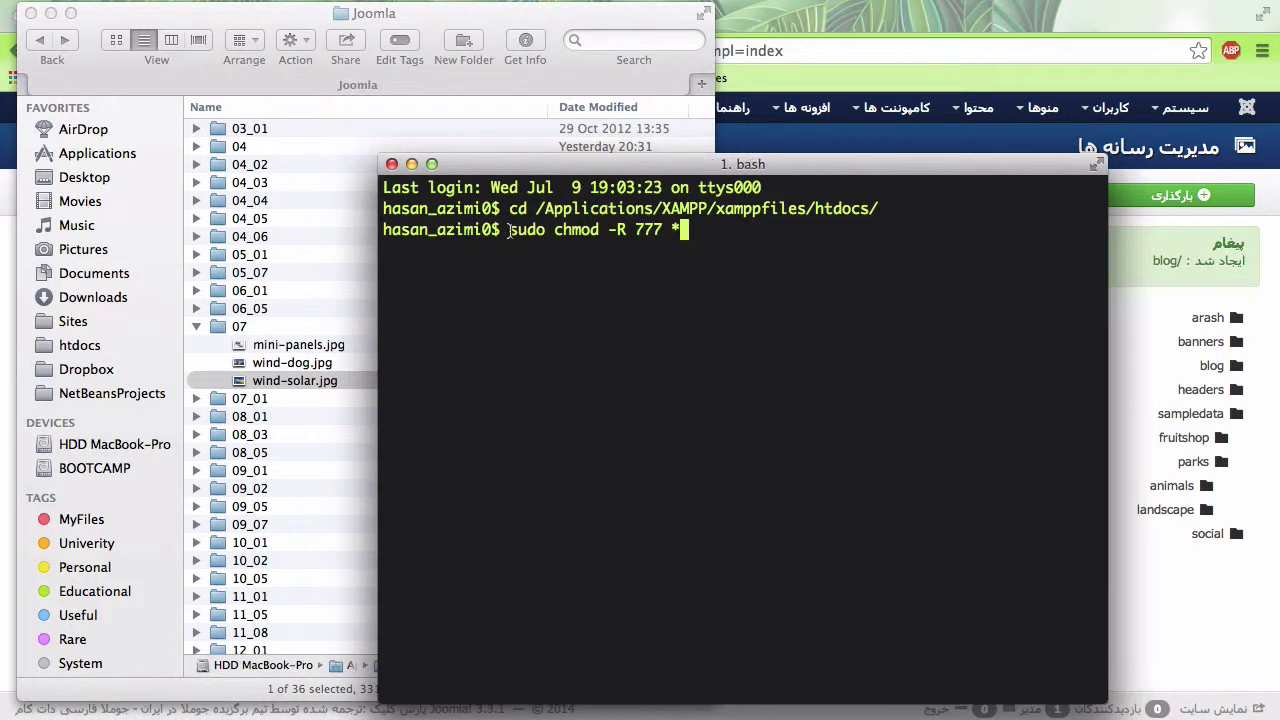
left_click_drag(509, 230, 608, 229)
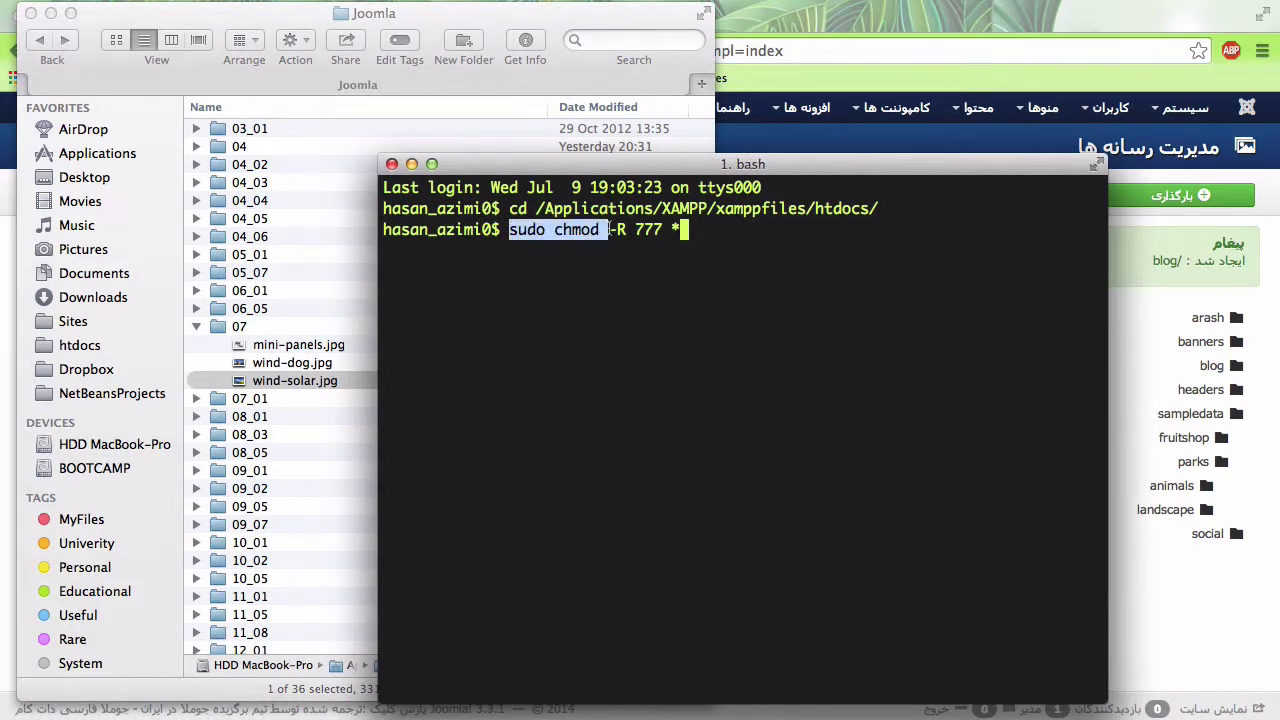
left_click(609, 230)
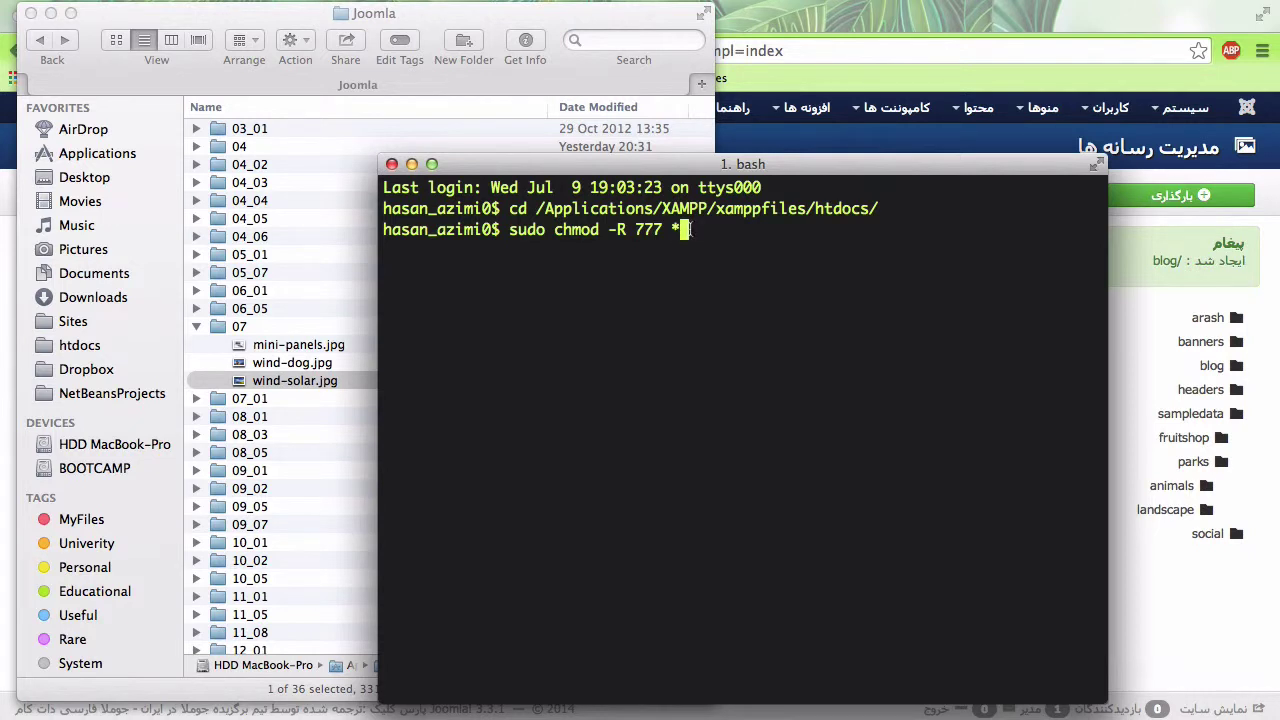
left_click_drag(687, 230, 500, 230)
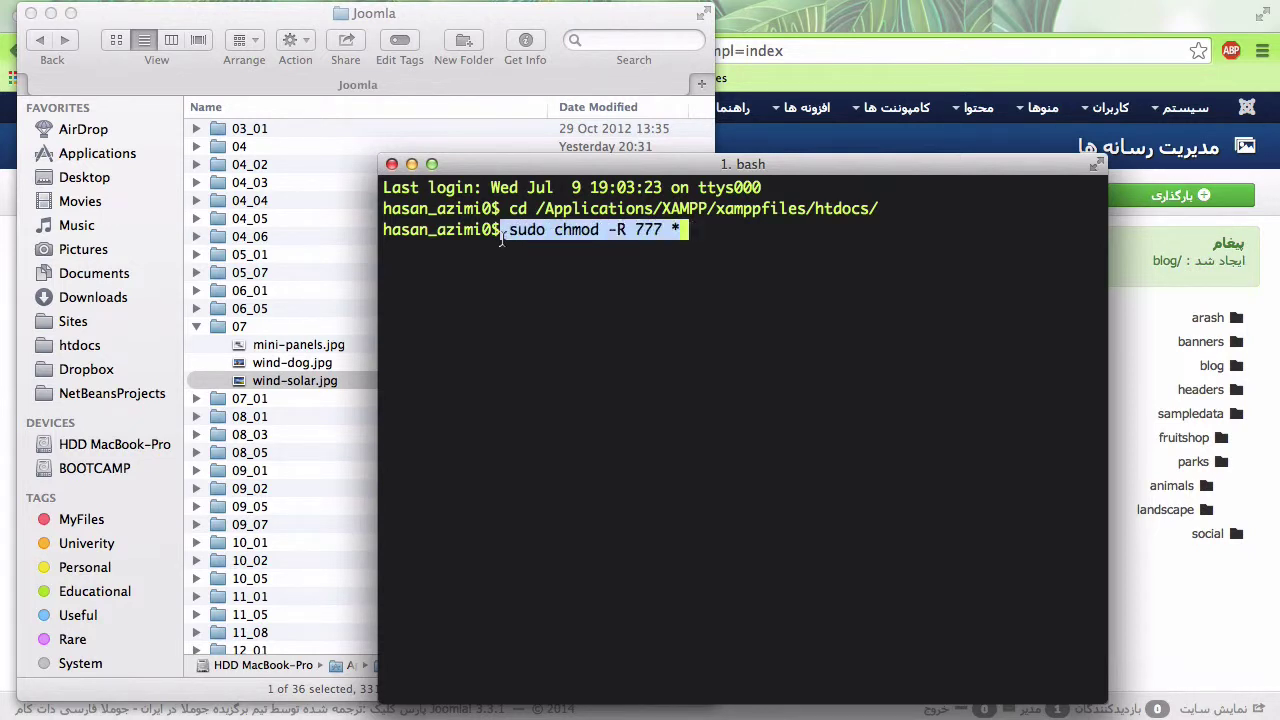
left_click(690, 233)
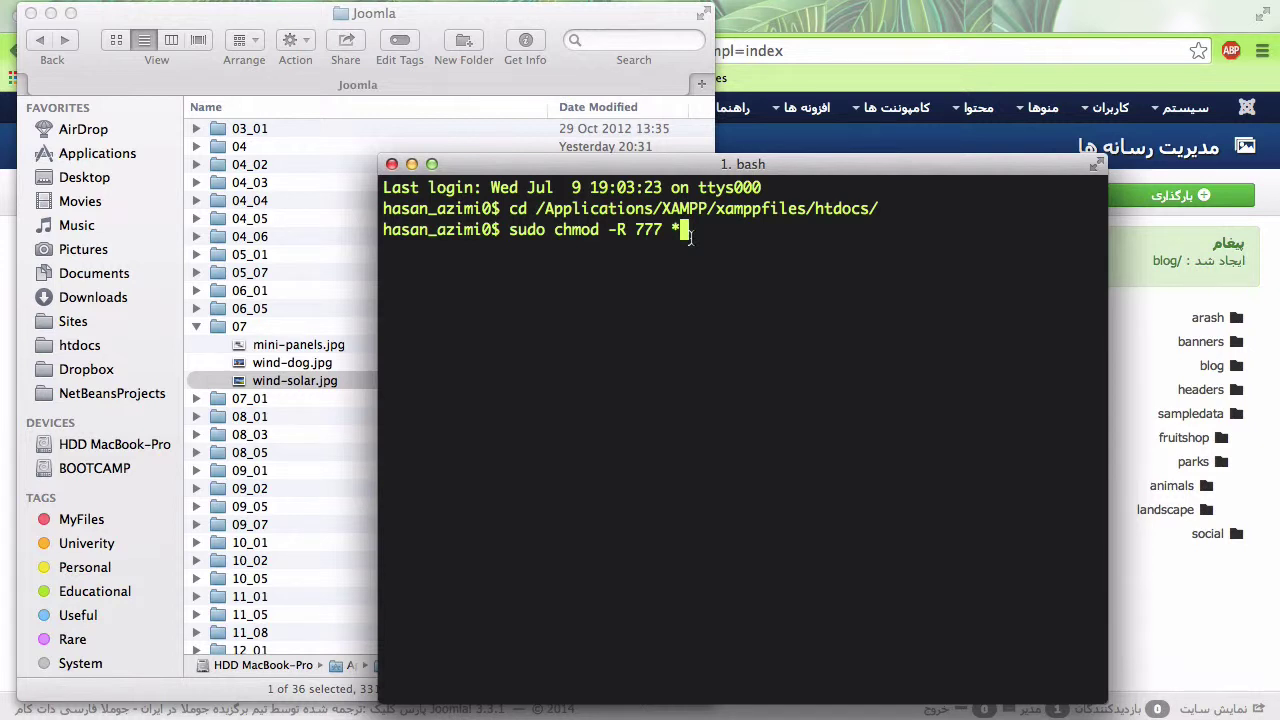
Step back and forth through shell history between the chmod and chown commands
key("Up")
key("Down")
key("Up")
key("Down")
key("Up")
key("Down")
key("Up")
key("Down")
key("Up")
key("Down")
key("Up")
key("Up")
key("Down")
key("Down")
key("Up")
key("Down")
key("Up")
key("Down")
key("Up")
left_click_drag(852, 208, 834, 208)
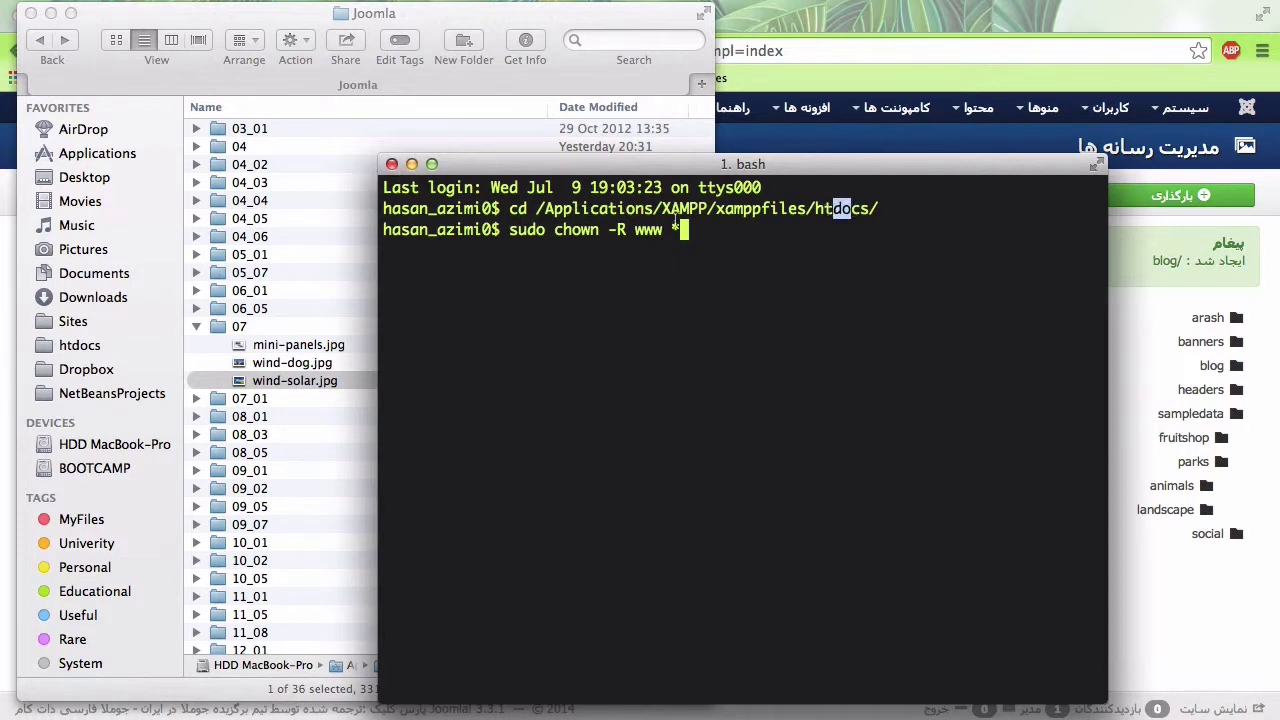
Close the Terminal window and navigate Finder to the htdocs/Joomla folder
left_click(392, 164)
left_click(41, 44)
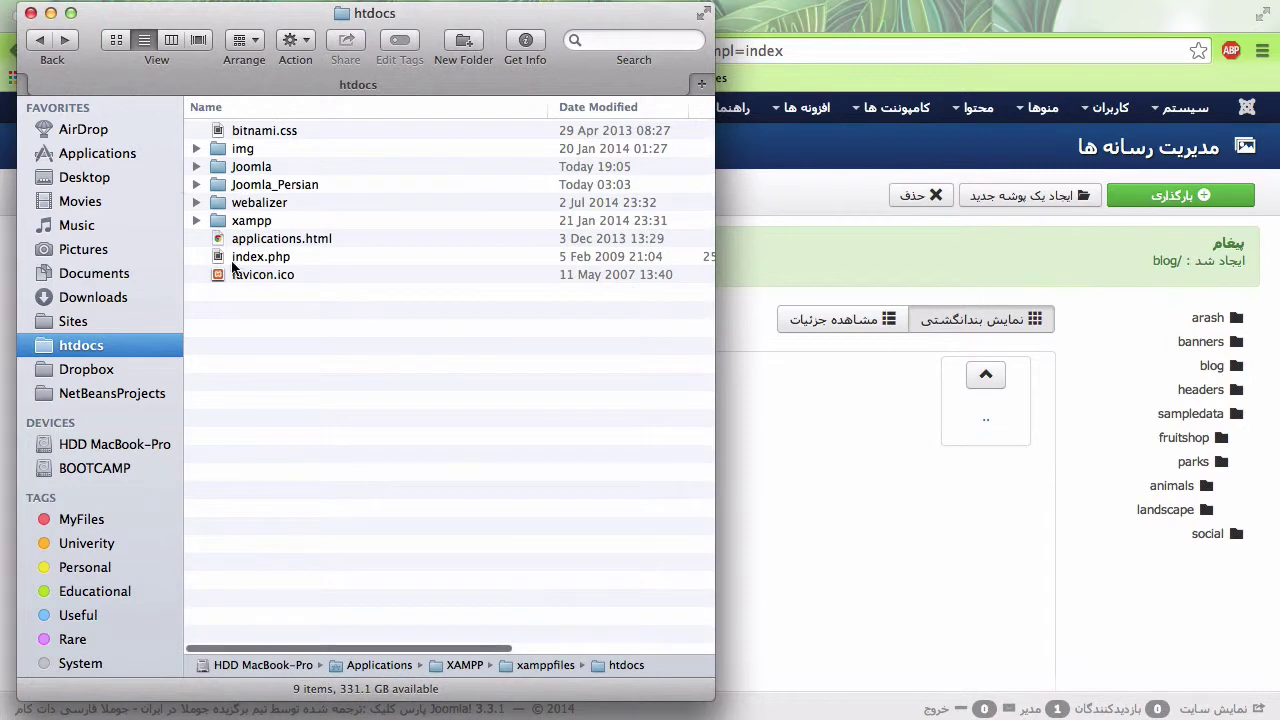
left_click(64, 40)
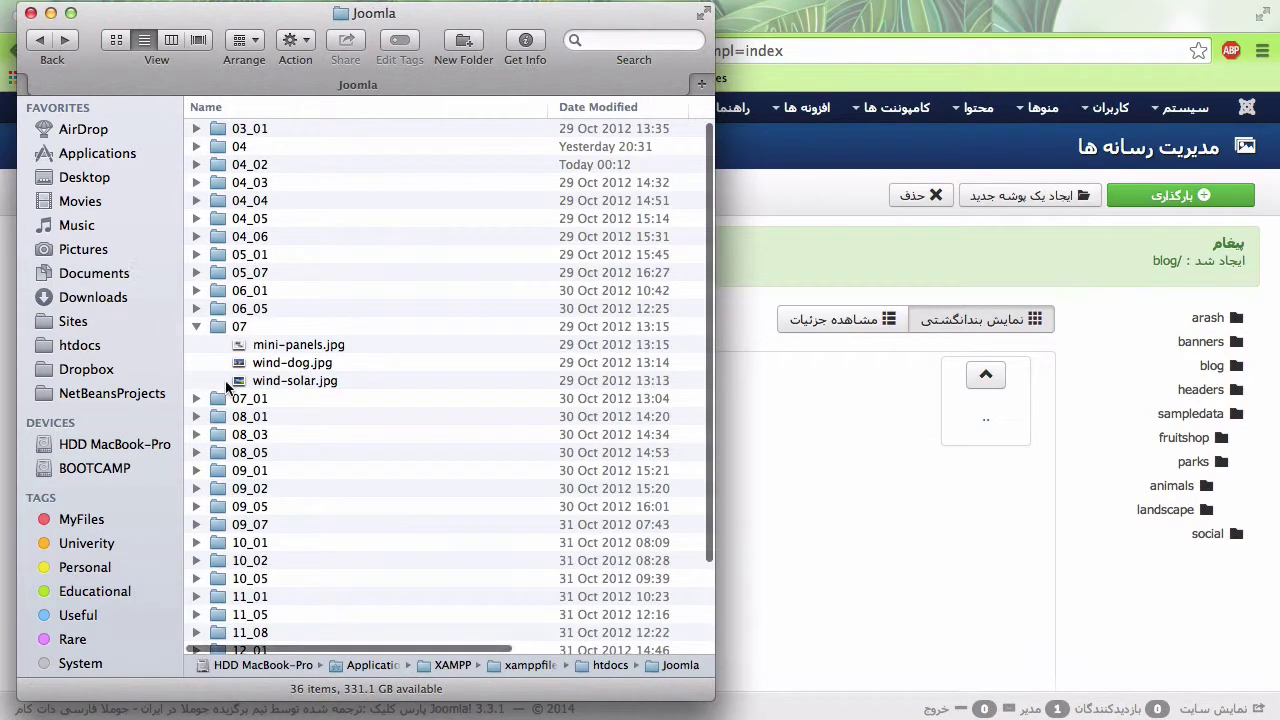
Return to Media Manager, highlight the blog-folder message, and glance at the other site's update page
left_click(797, 470)
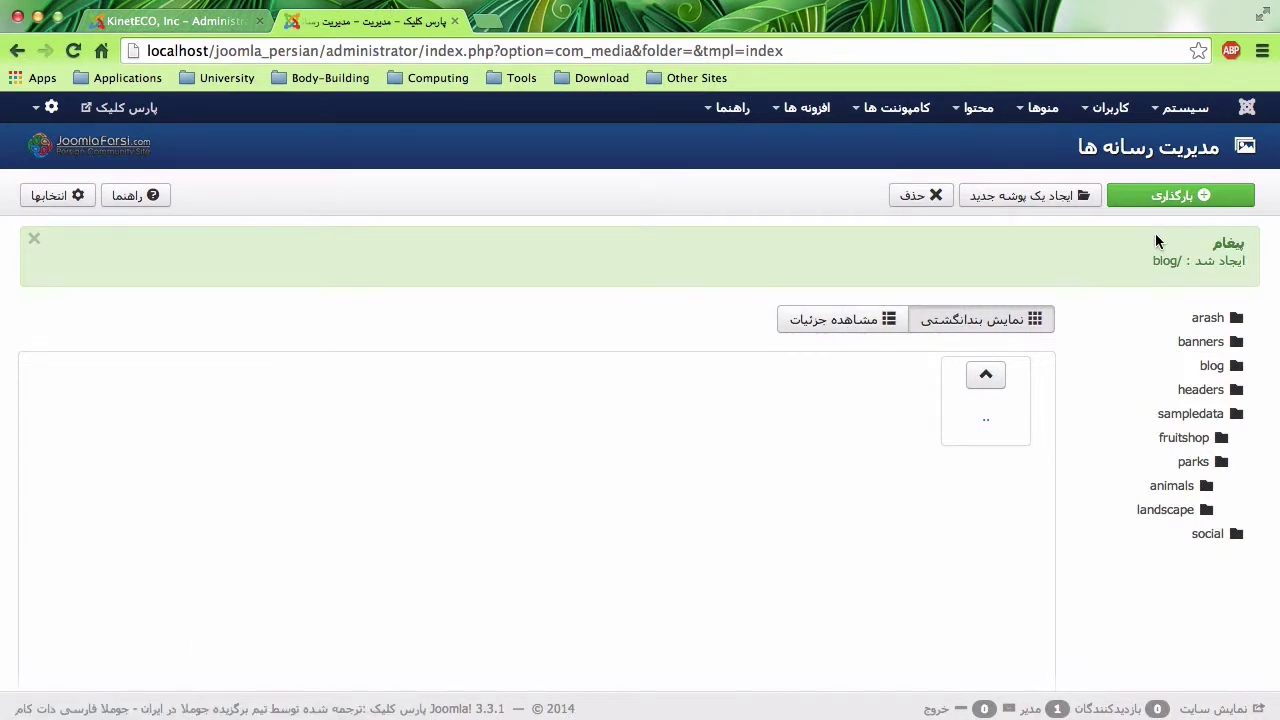
left_click_drag(1149, 264, 1124, 312)
left_click(197, 24)
left_click(346, 22)
Choose all three JPGs from htdocs/Joomla/07 in the upload form
left_click(1160, 195)
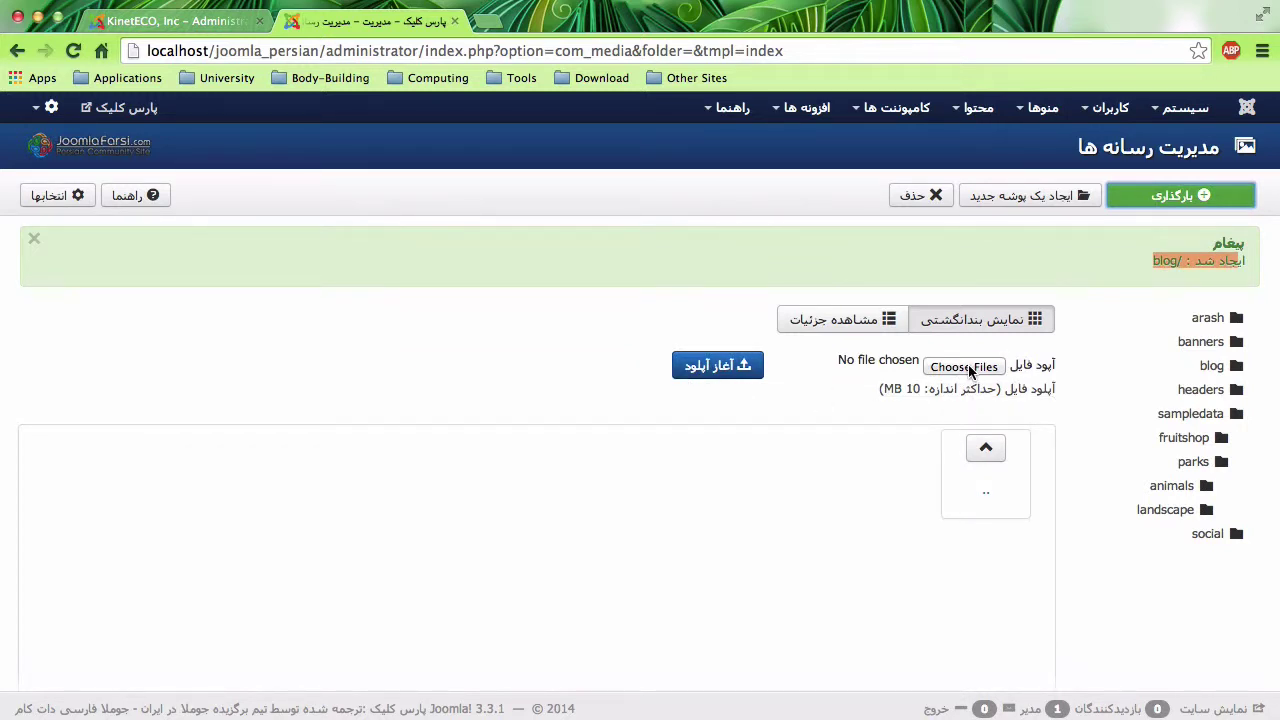
left_click(966, 367)
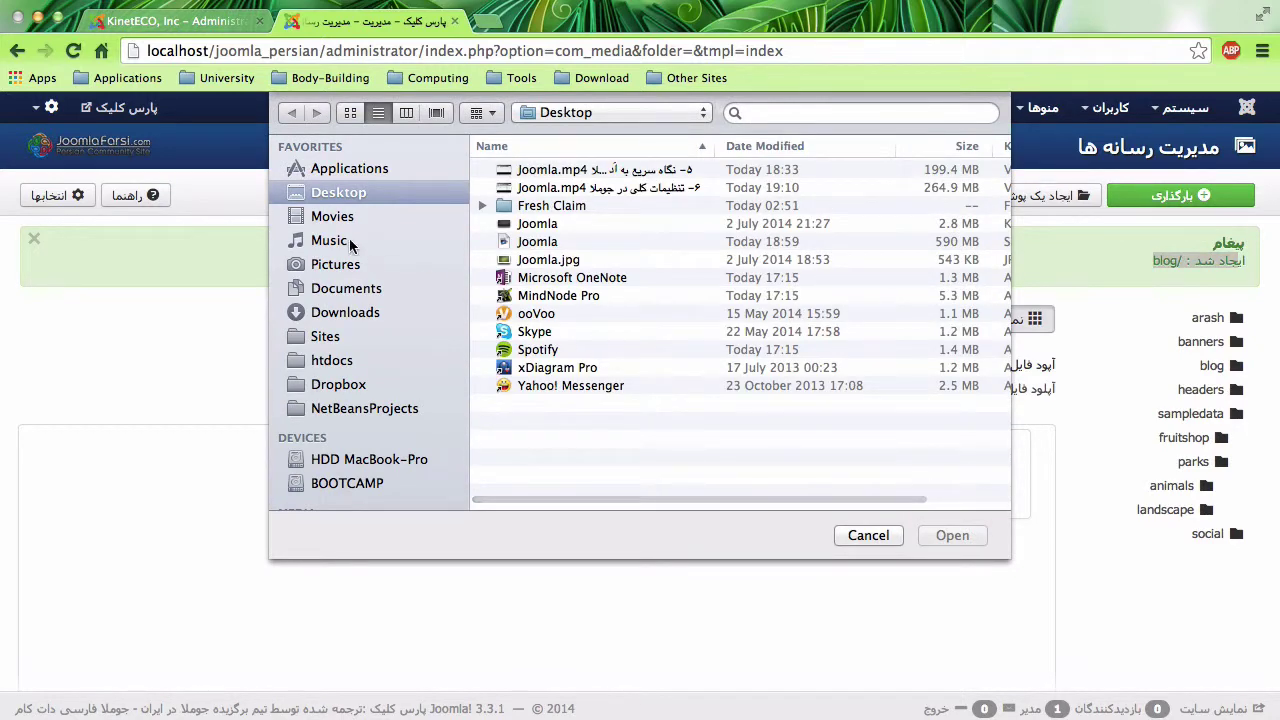
left_click(318, 338)
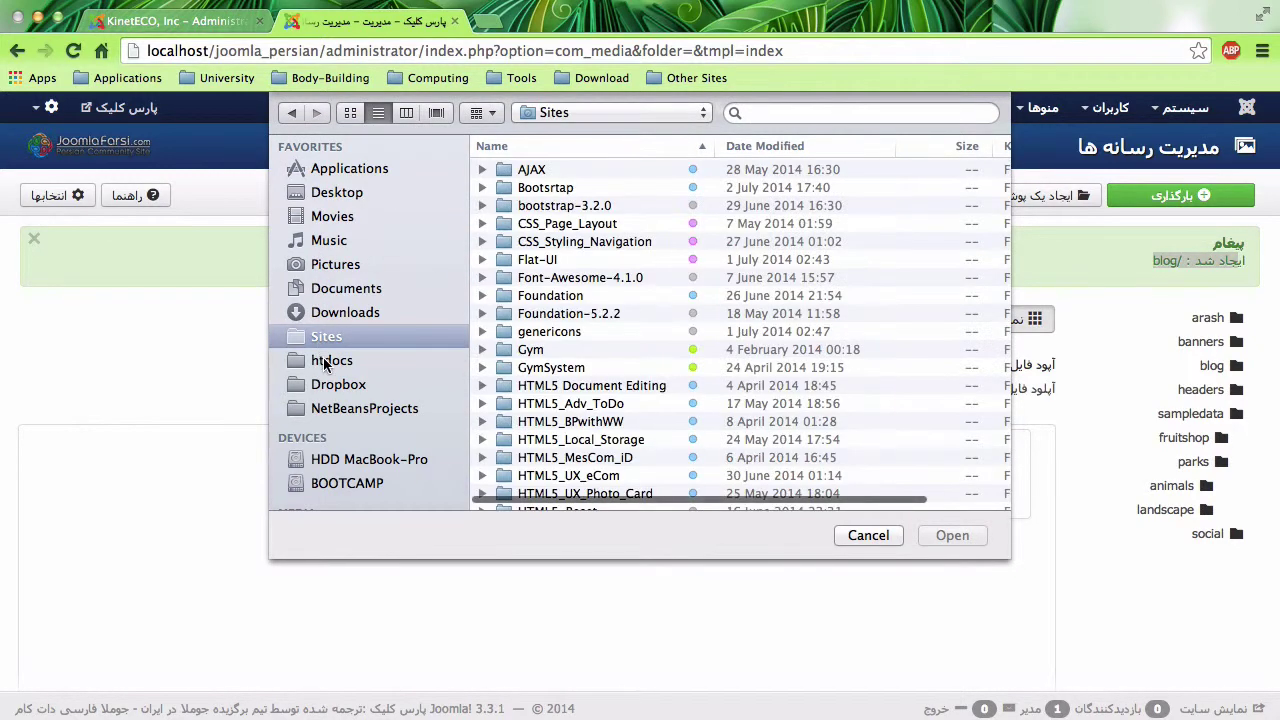
left_click(323, 361)
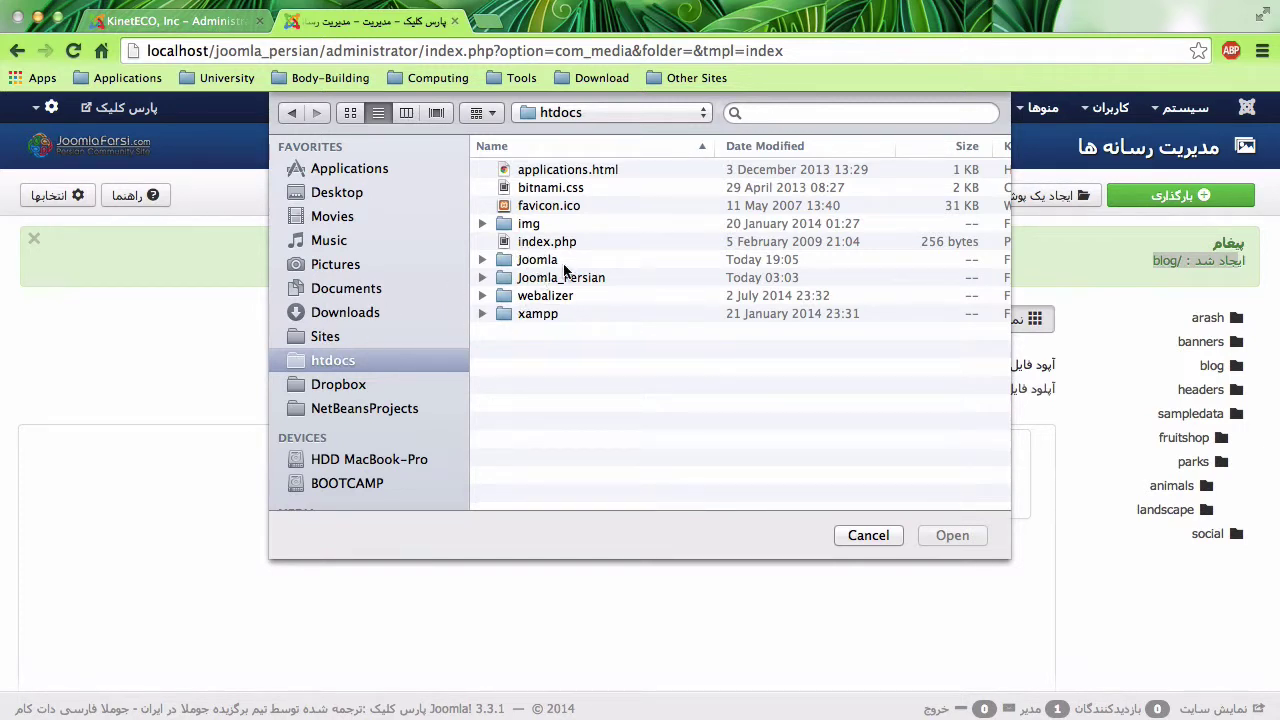
double_click(548, 261)
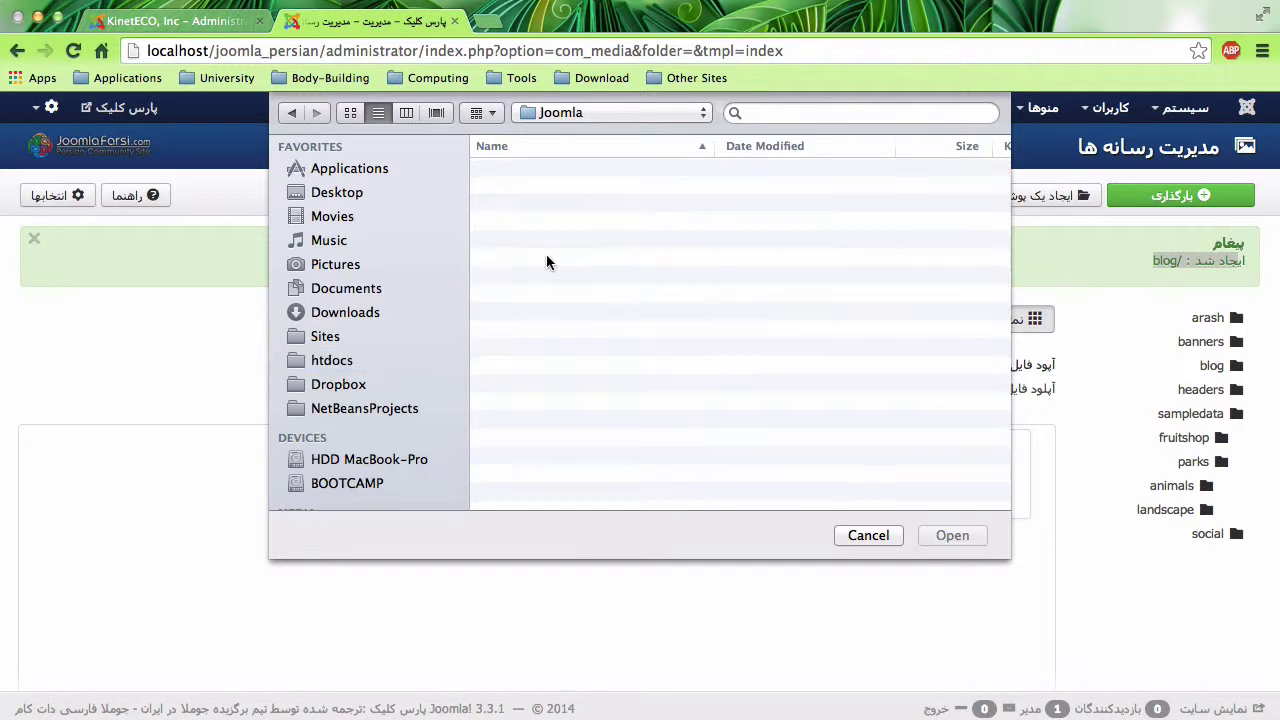
left_click(517, 371)
double_click(517, 371)
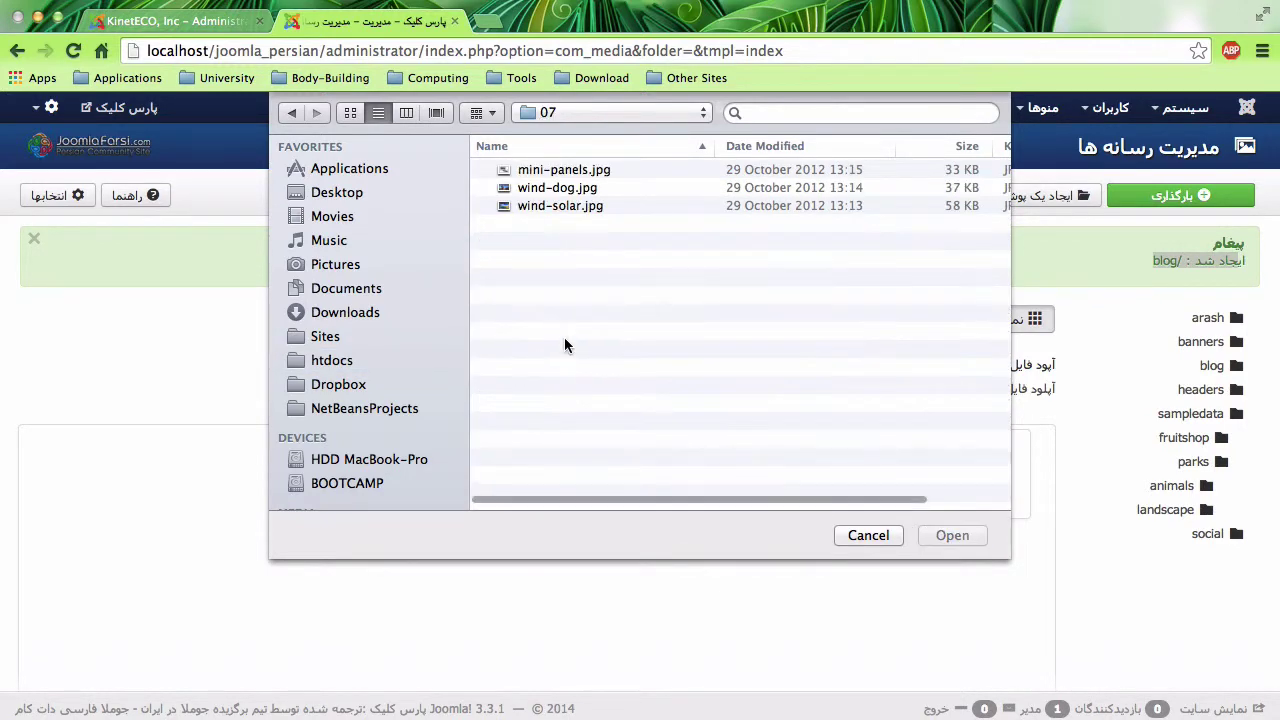
left_click_drag(600, 229, 548, 168)
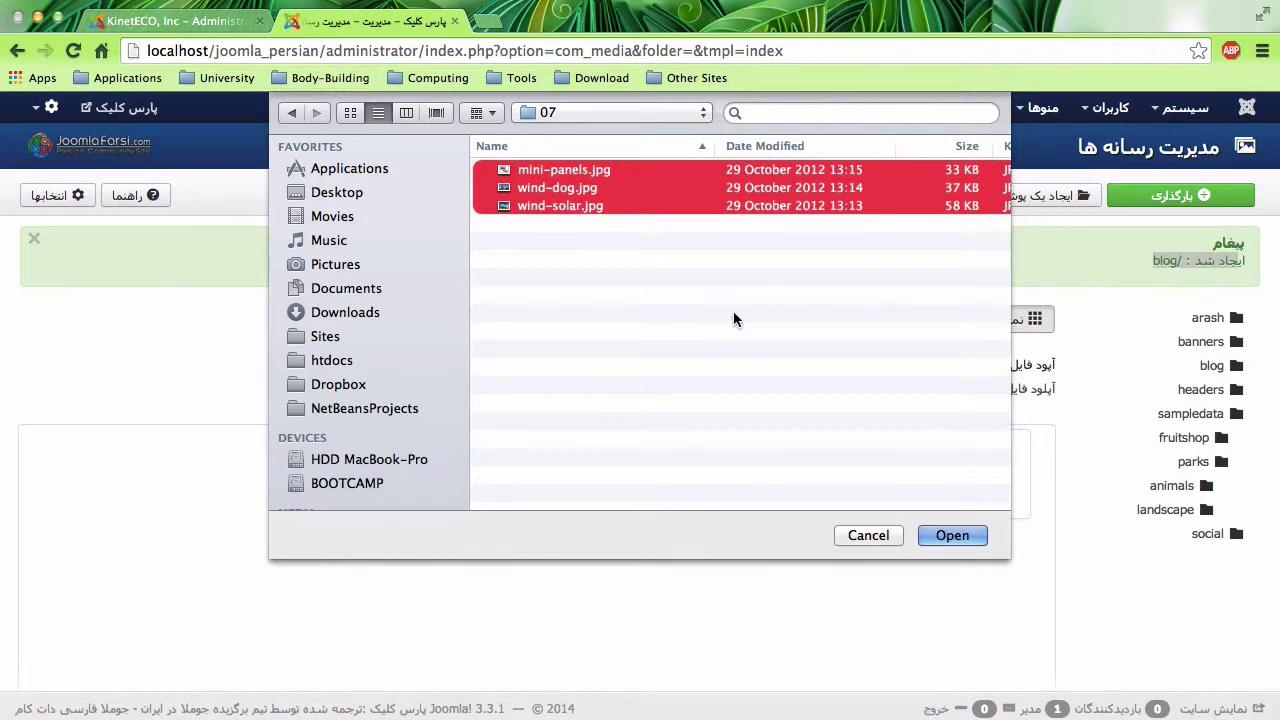
left_click(975, 537)
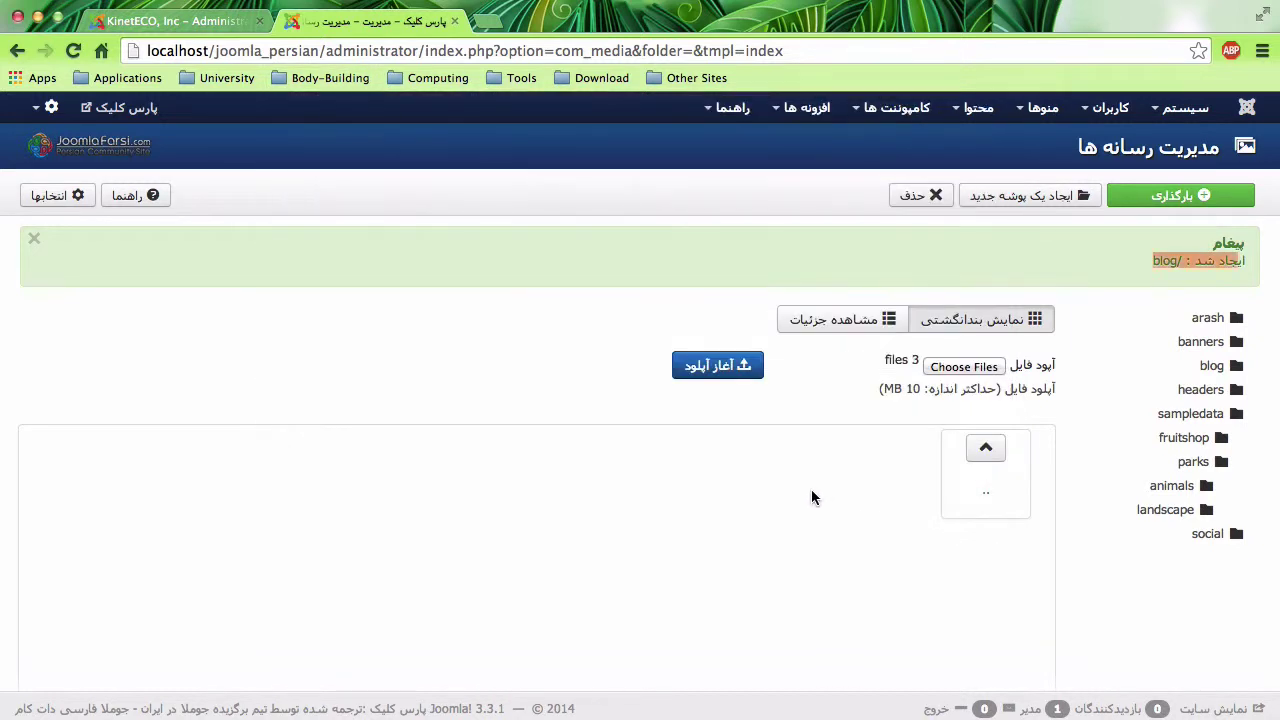
Upload mini-panel, wind-dog and wind-solar into blog, then tick and untick mini-panels
left_click(718, 365)
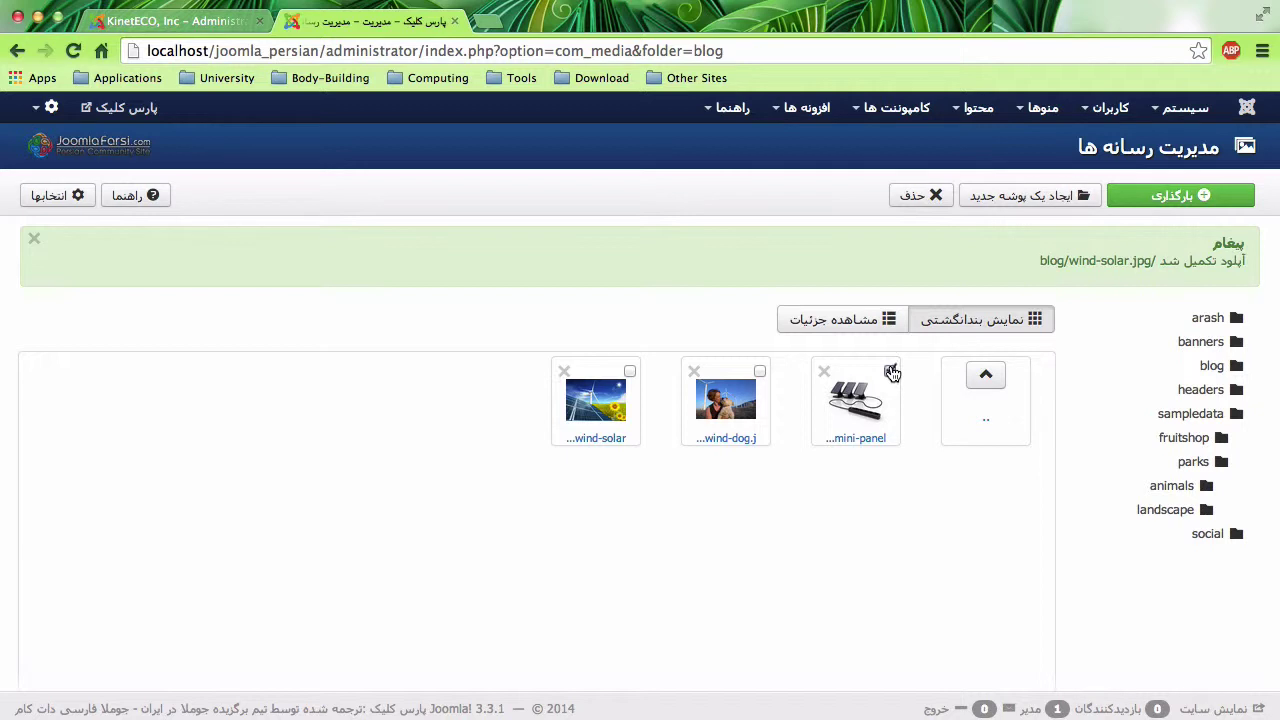
left_click(891, 372)
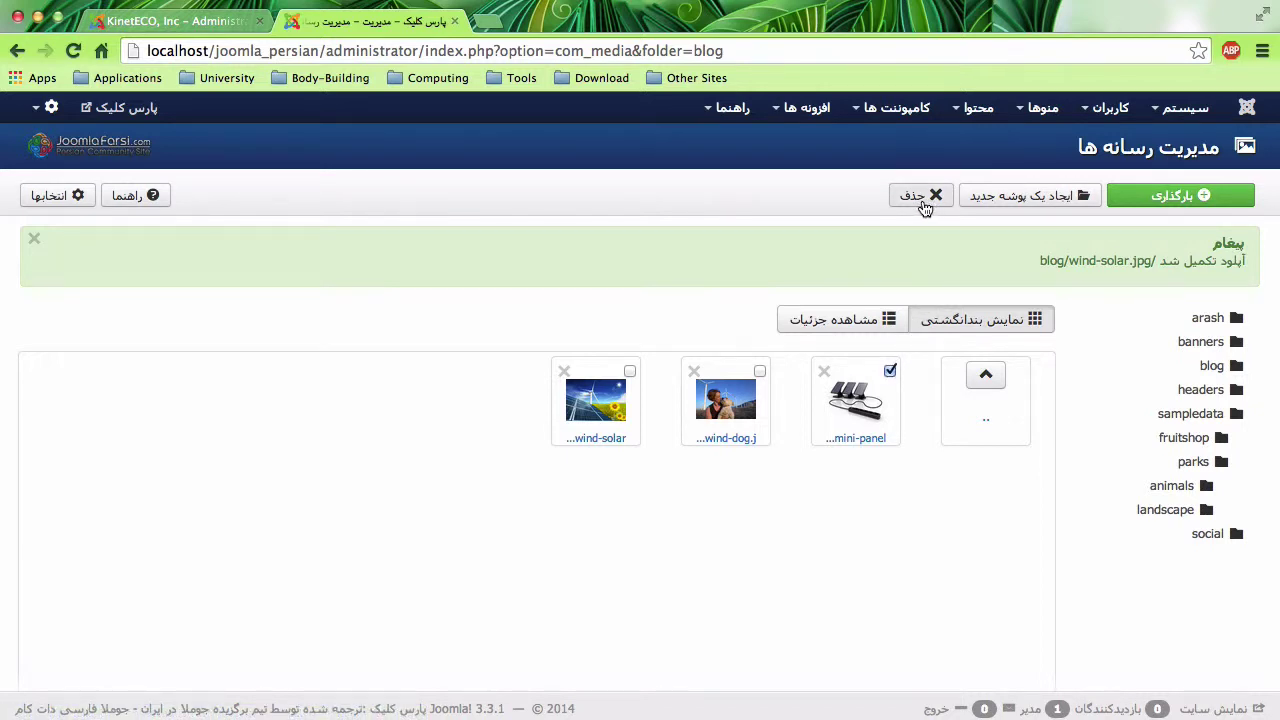
left_click(889, 372)
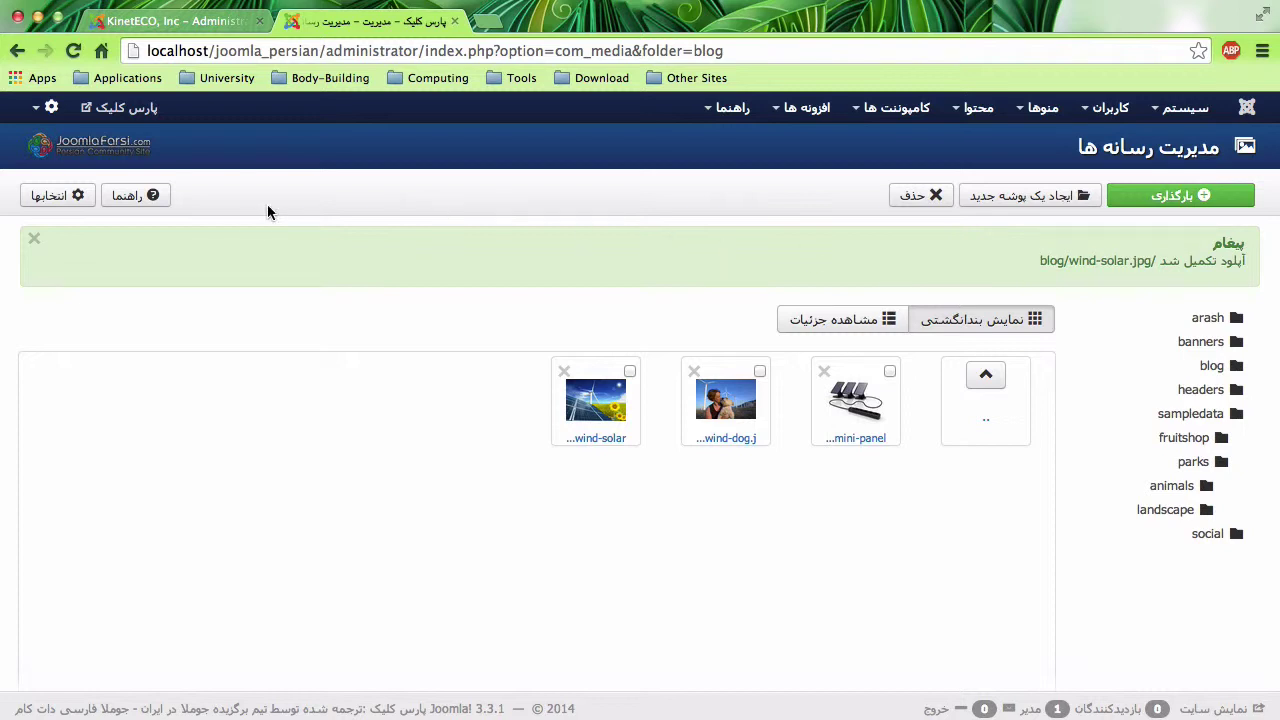
Open Media Manager Options, scroll through the settings, and briefly check the KinetECO tab
left_click(65, 199)
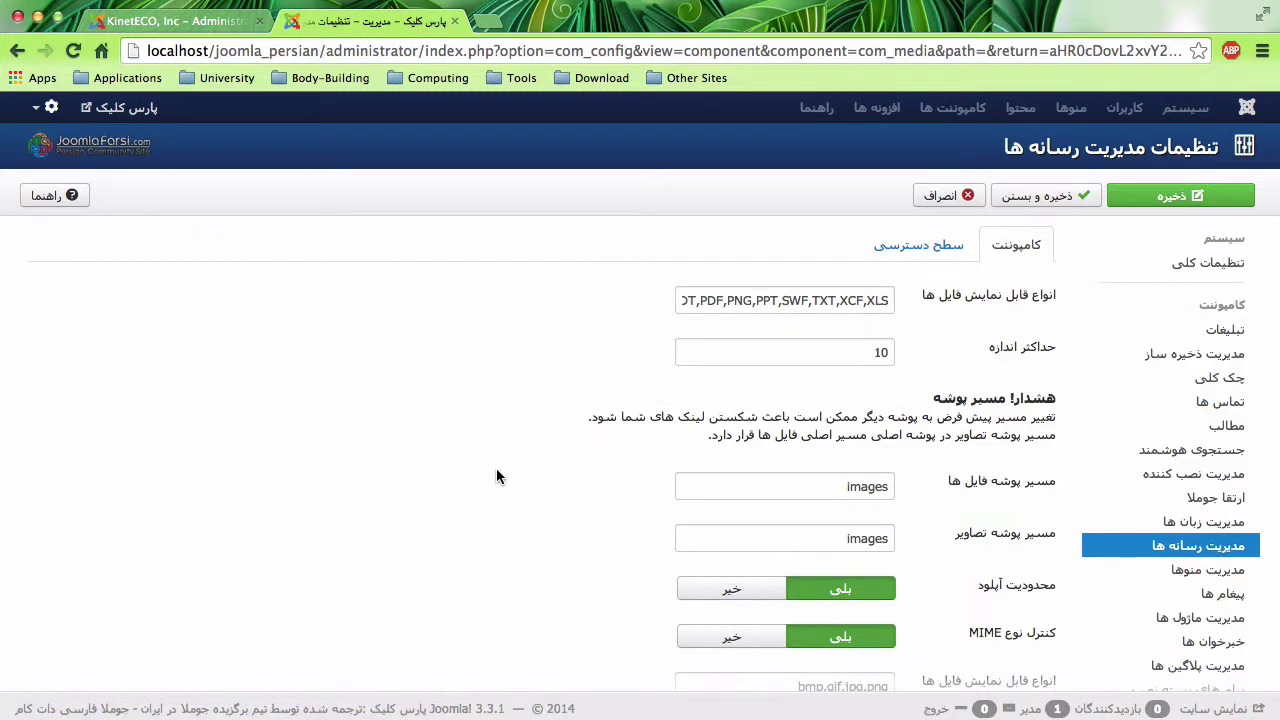
scroll(496, 476, "down", 5)
scroll(496, 476, "up", 5)
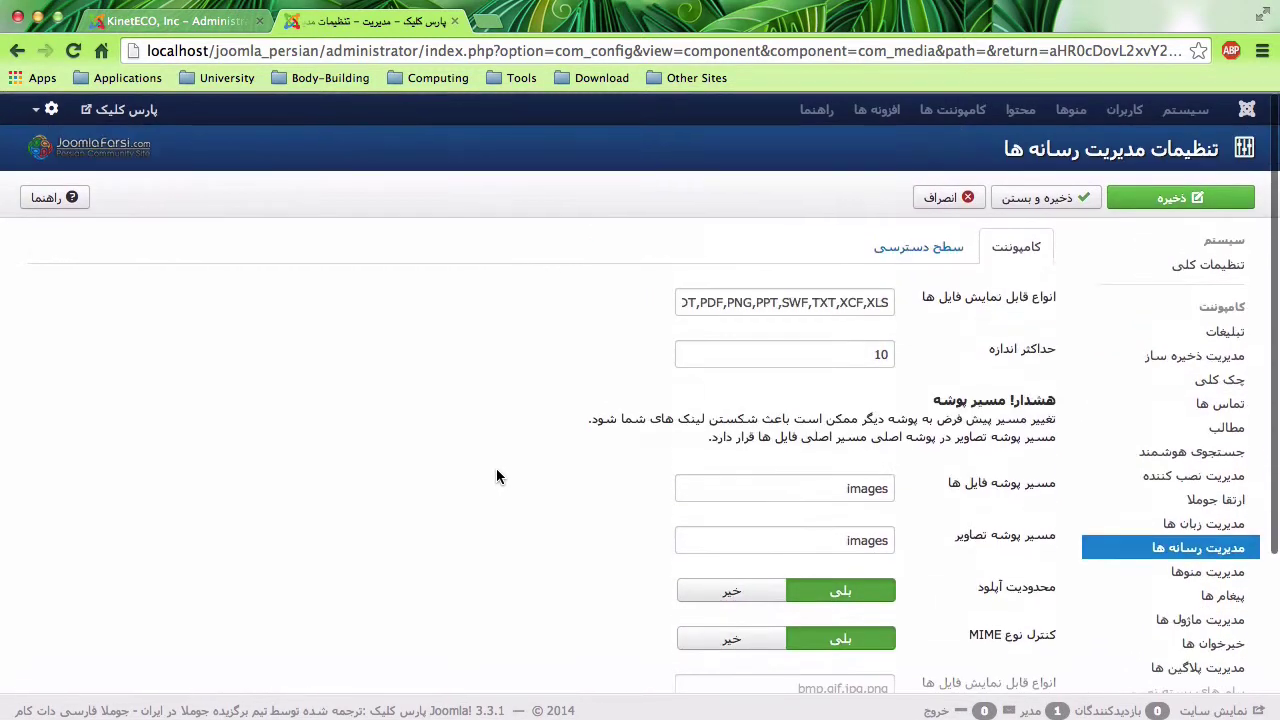
left_click(200, 21)
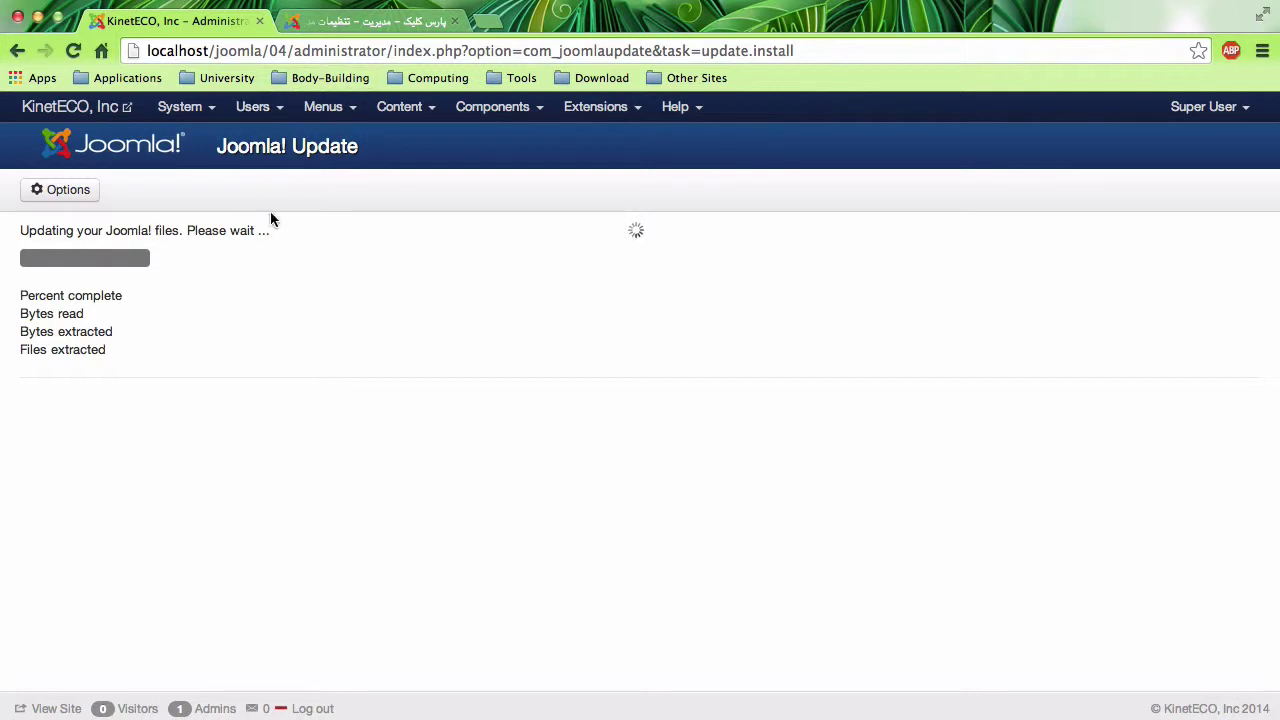
left_click(370, 21)
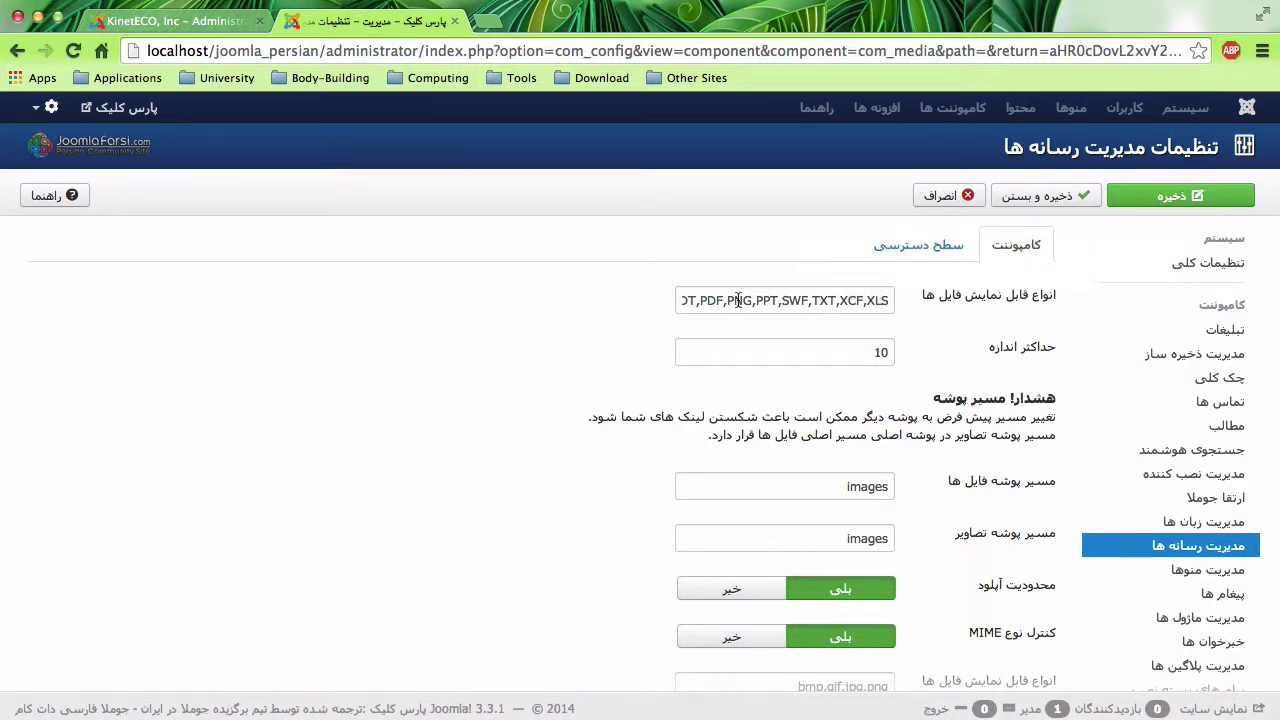
Place the caret after doc in Legal Extensions and add docx to the list
left_click_drag(716, 300, 586, 294)
left_click(694, 303)
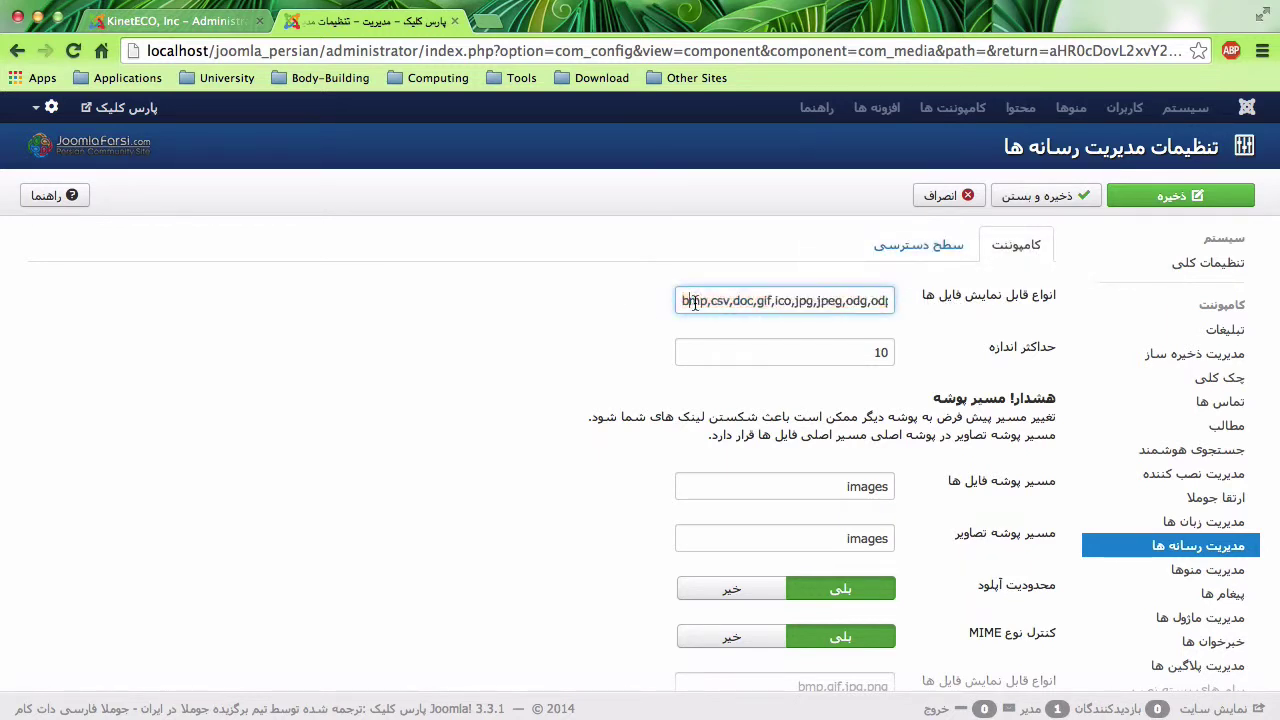
left_click_drag(681, 300, 726, 301)
mouse_move(726, 301)
left_mouse_down()
mouse_move(773, 294)
mouse_move(757, 300)
left_mouse_up()
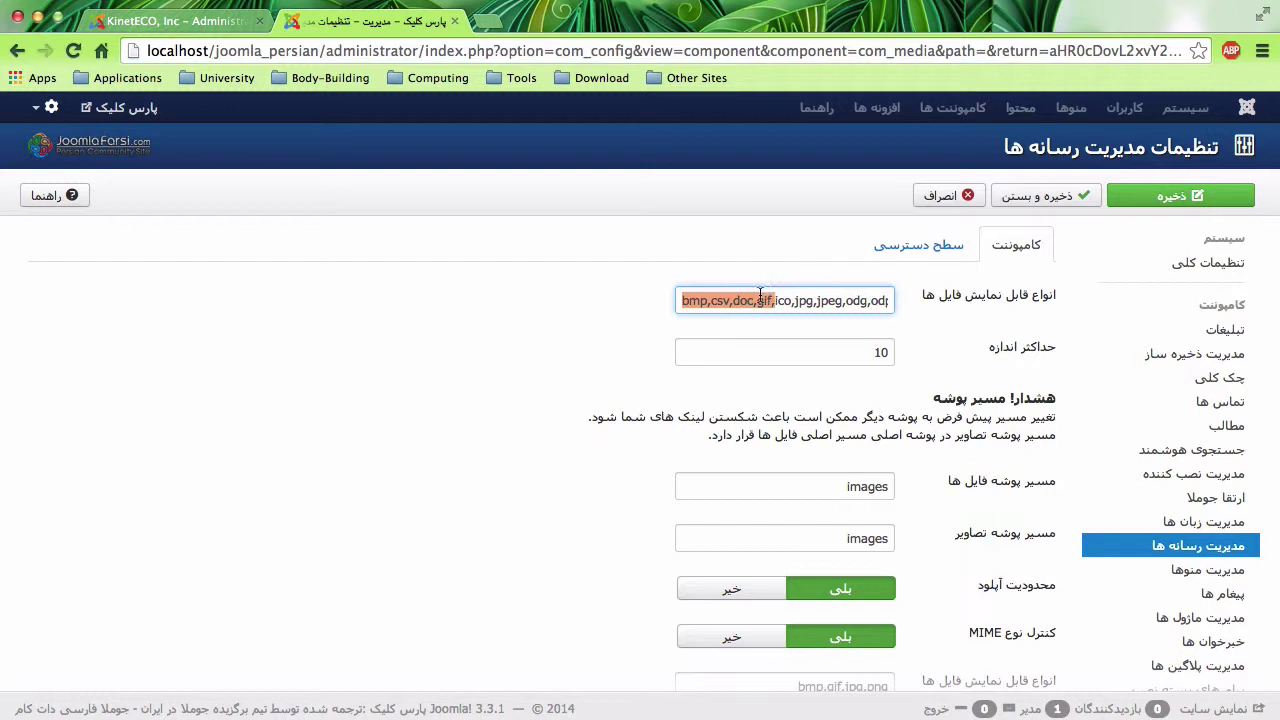
left_click(757, 300)
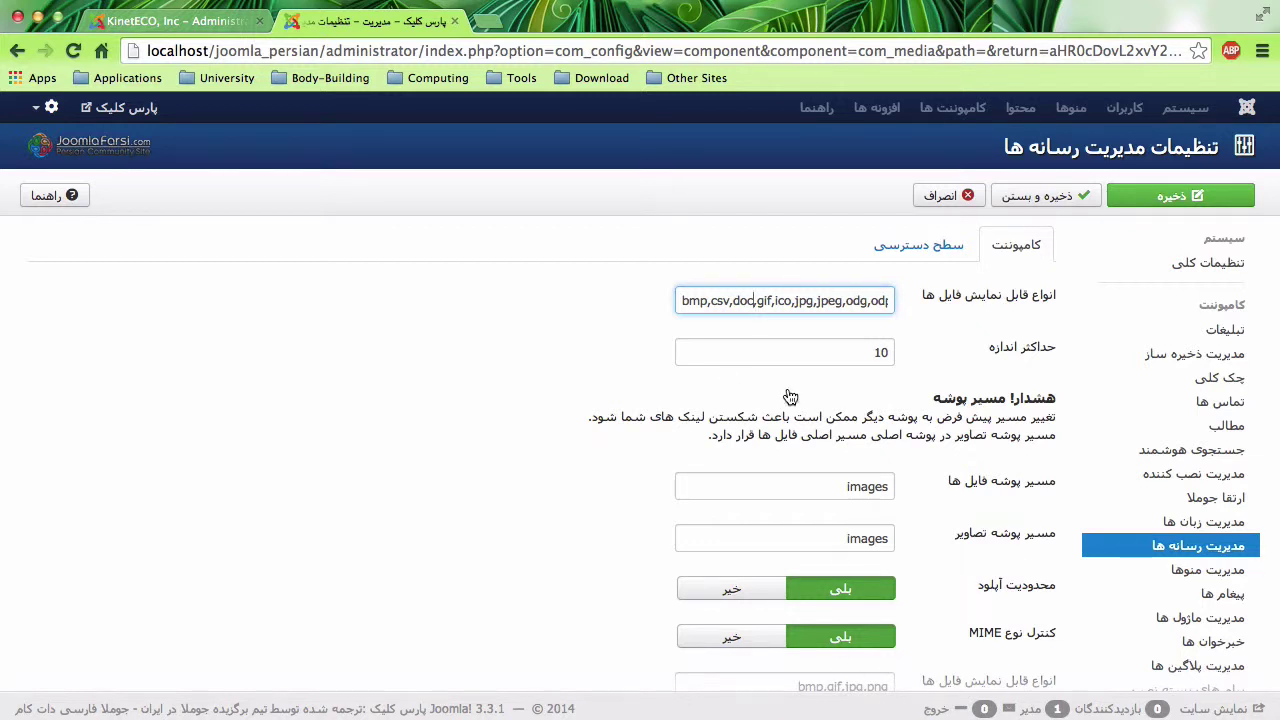
type(",")
key("BackSpace")
type(",")
type("do")
type("c,docx")
Check the edited extensions list from docx to the end and click outside the field
double_click(732, 301)
double_click(707, 301)
double_click(745, 301)
left_click_drag(755, 300, 913, 303)
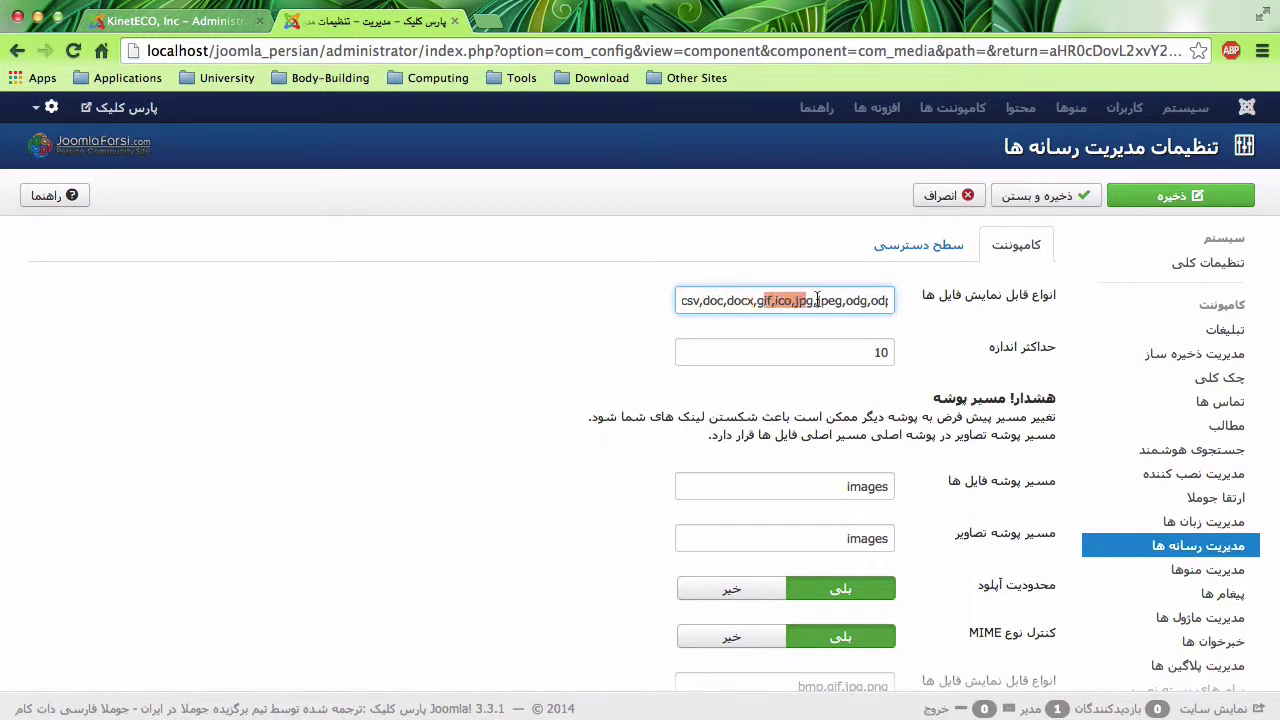
left_click(885, 300)
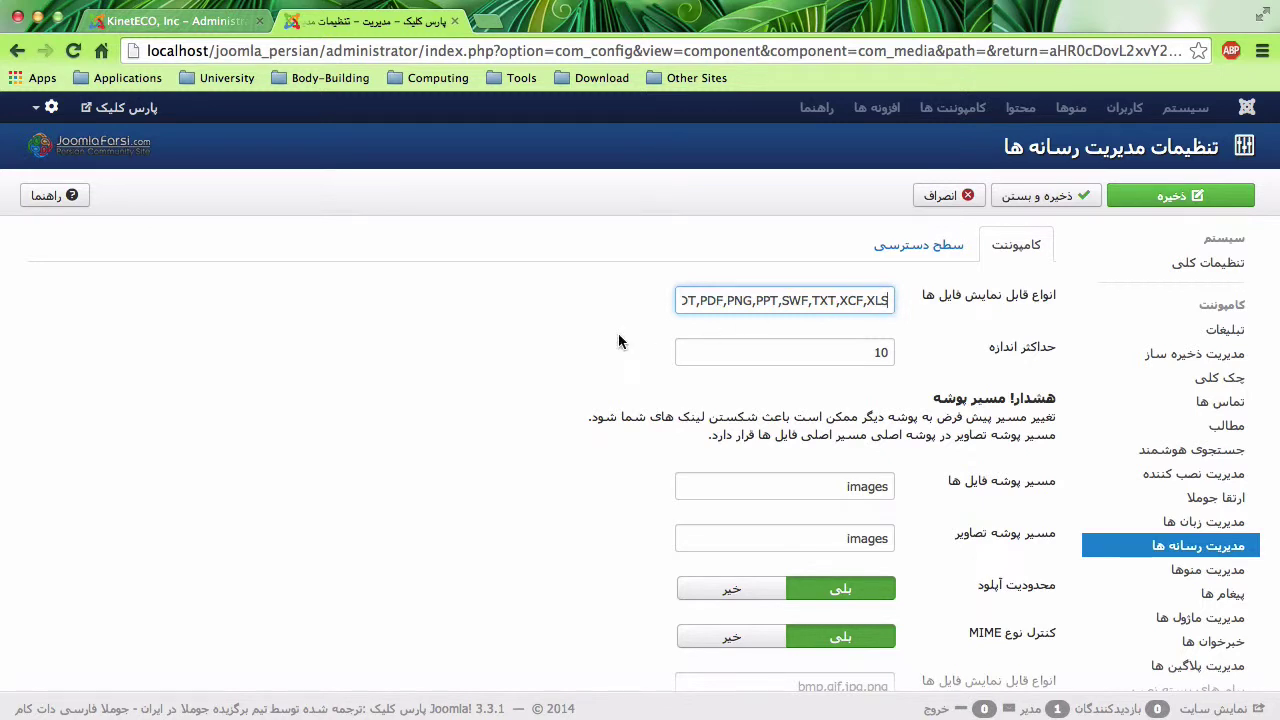
left_click(572, 337)
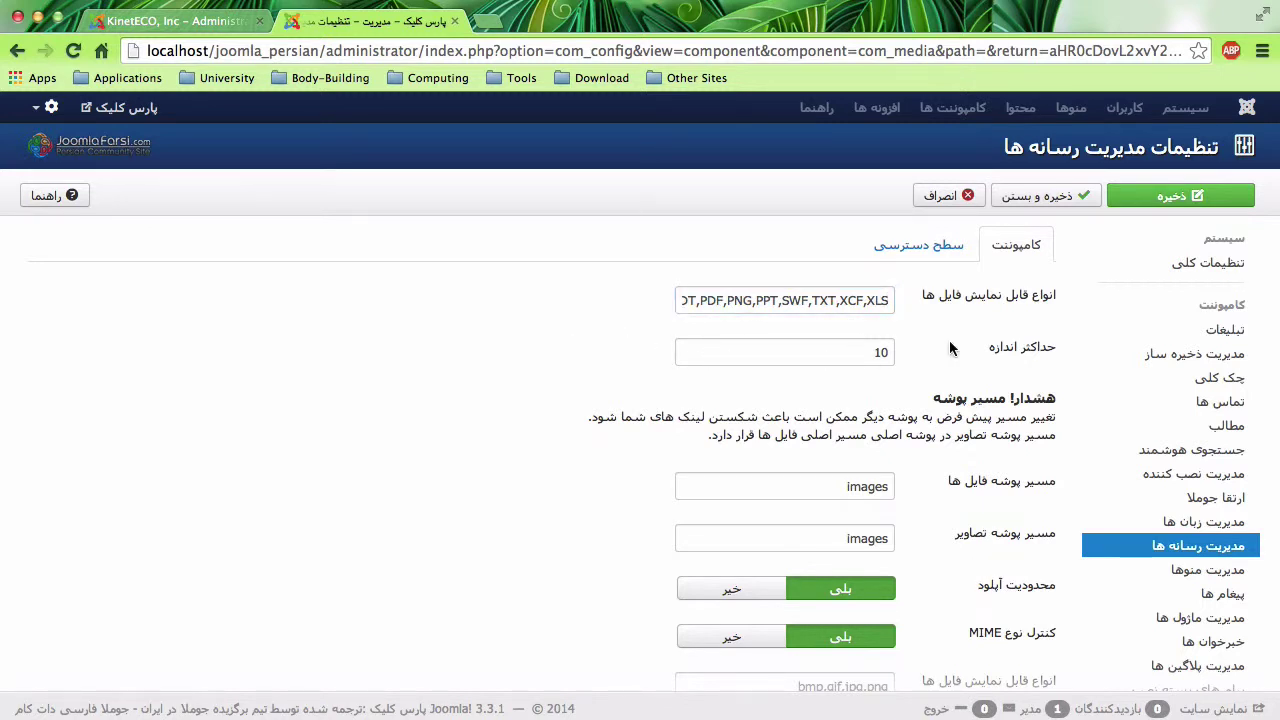
Try a new Maximum Size value in the media options, then open a blank browser tab
double_click(886, 352)
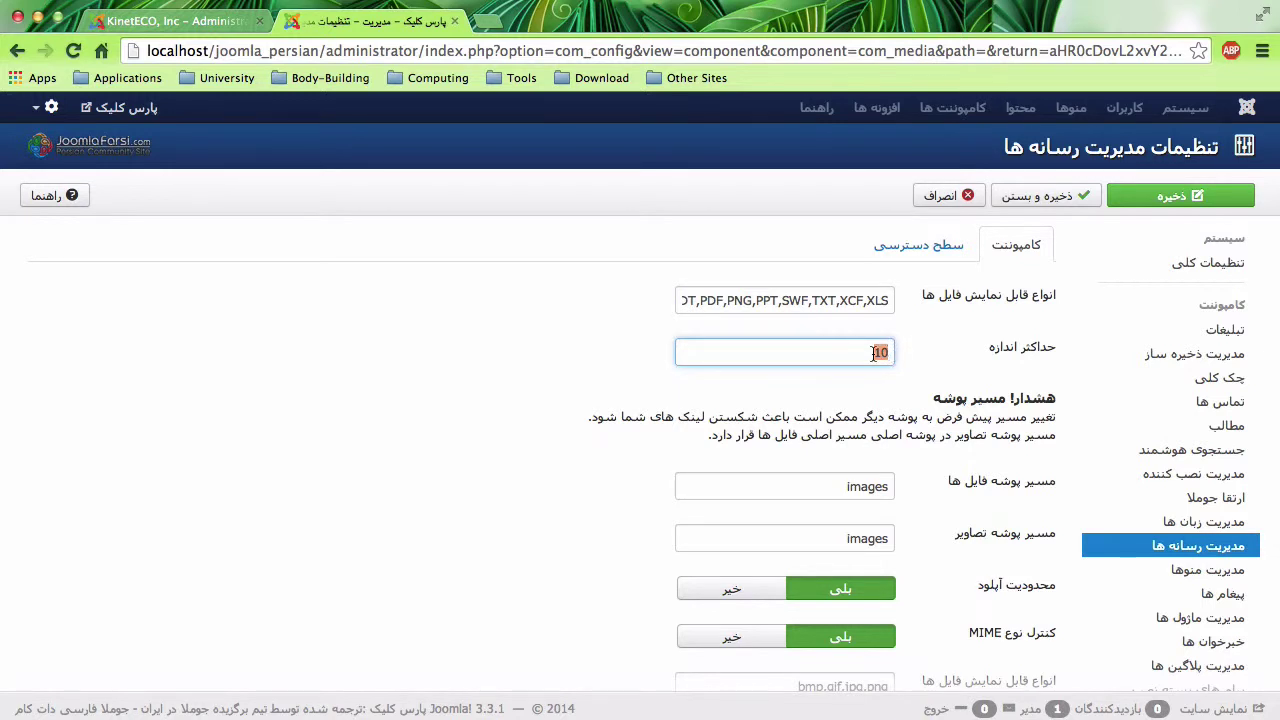
mouse_move(992, 357)
key("BackSpace")
type("3")
type("00")
key("BackSpace")
left_click(613, 377)
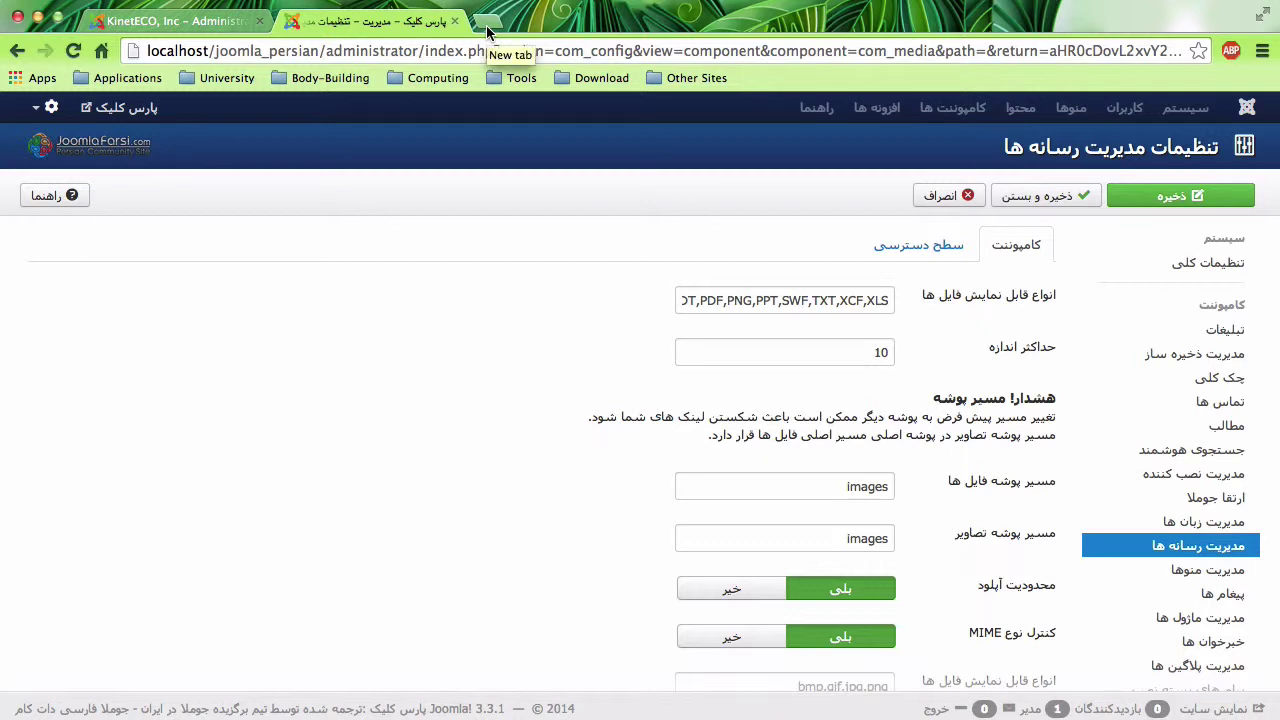
left_click(487, 30)
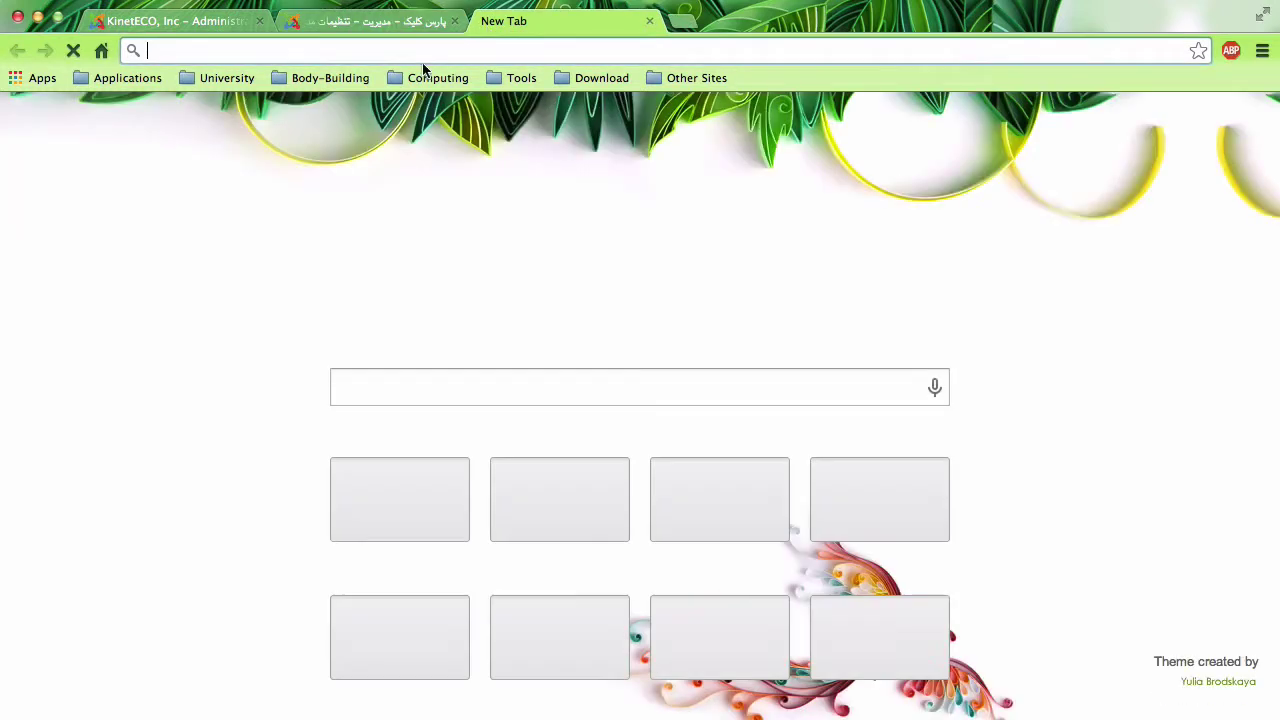
Load localhost, open the phpinfo() page and search it for max_size
type("lo")
key("Return")
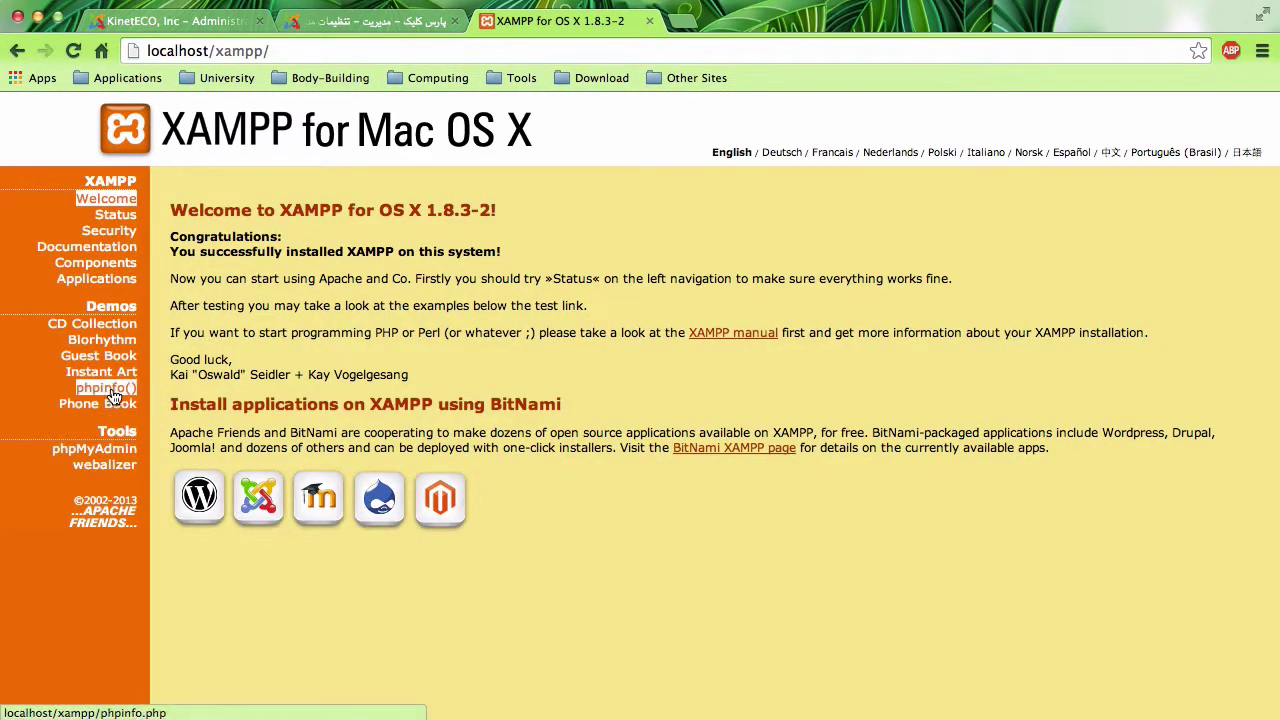
left_click(112, 390)
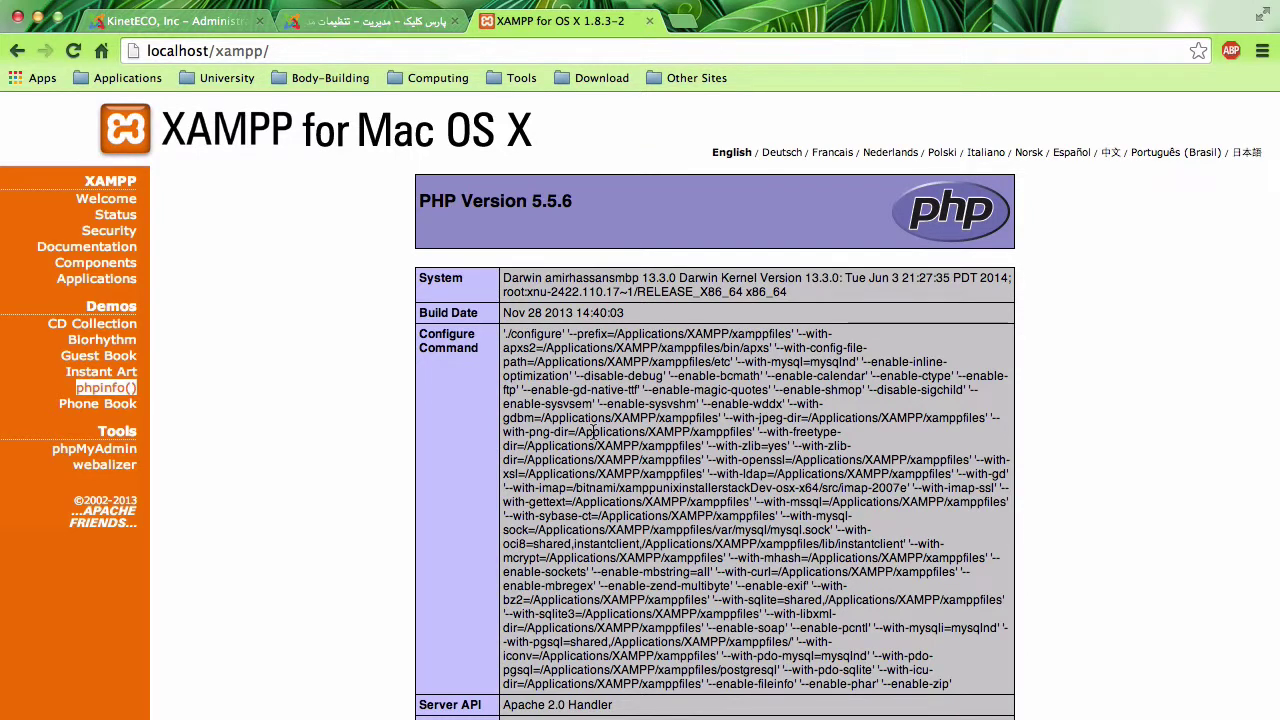
key("super+f")
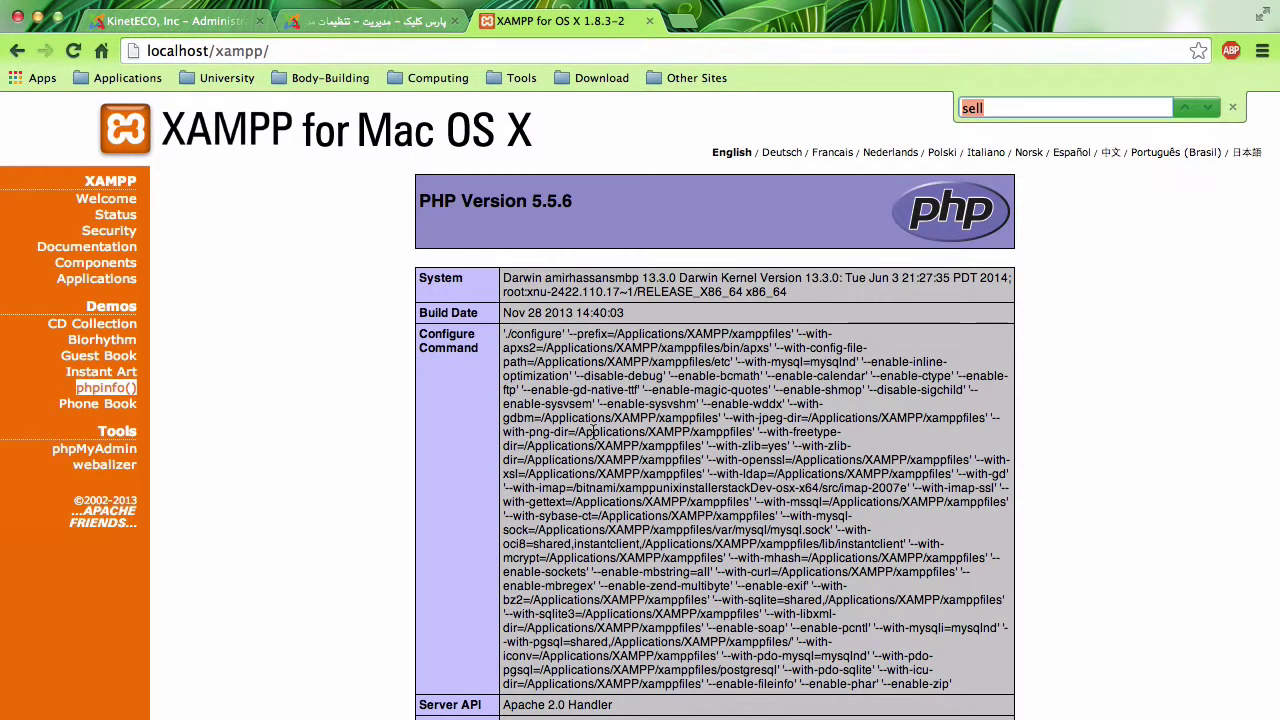
type("max")
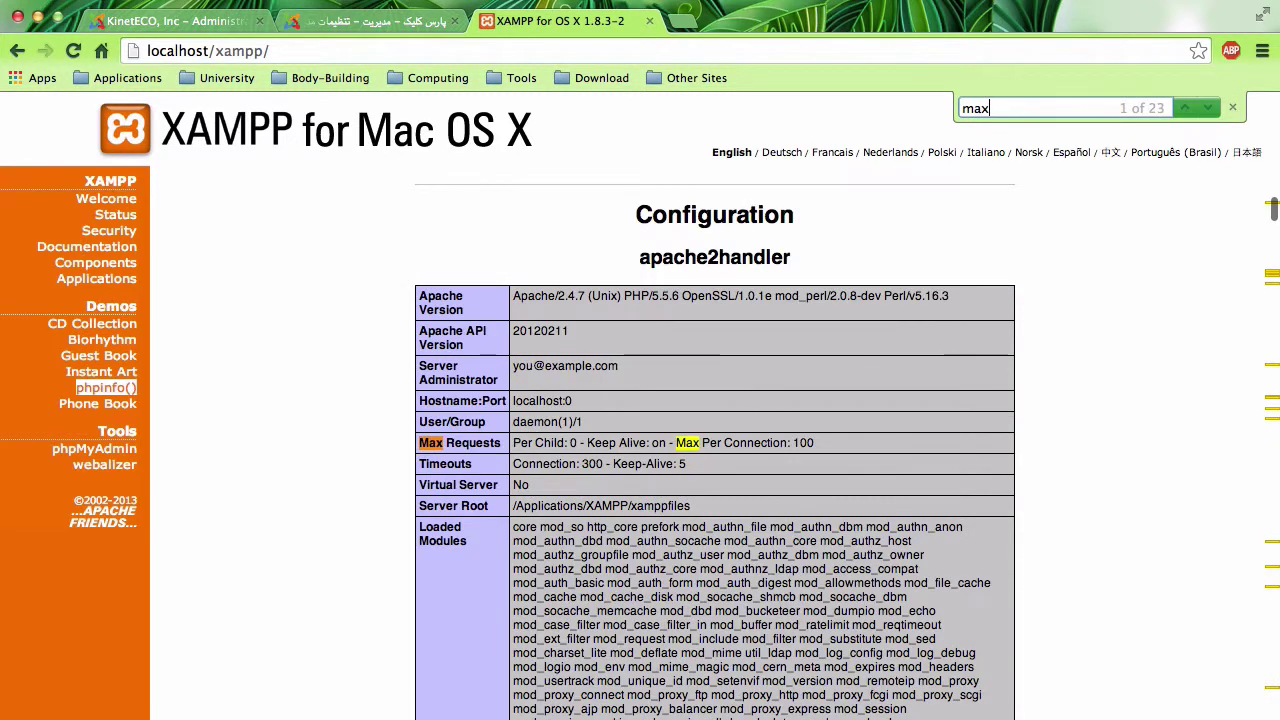
type("_si")
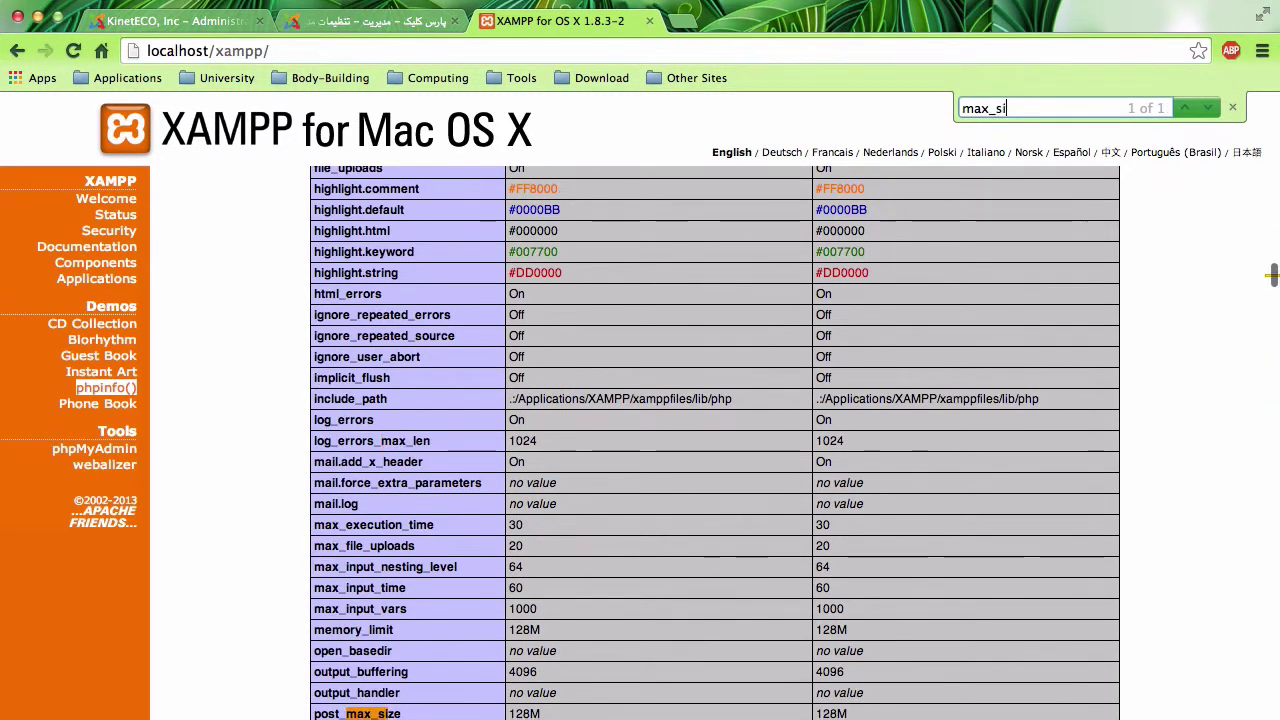
type("ze")
Change the phpinfo page search from max_size to file, then to size
scroll(512, 516, "down", 3)
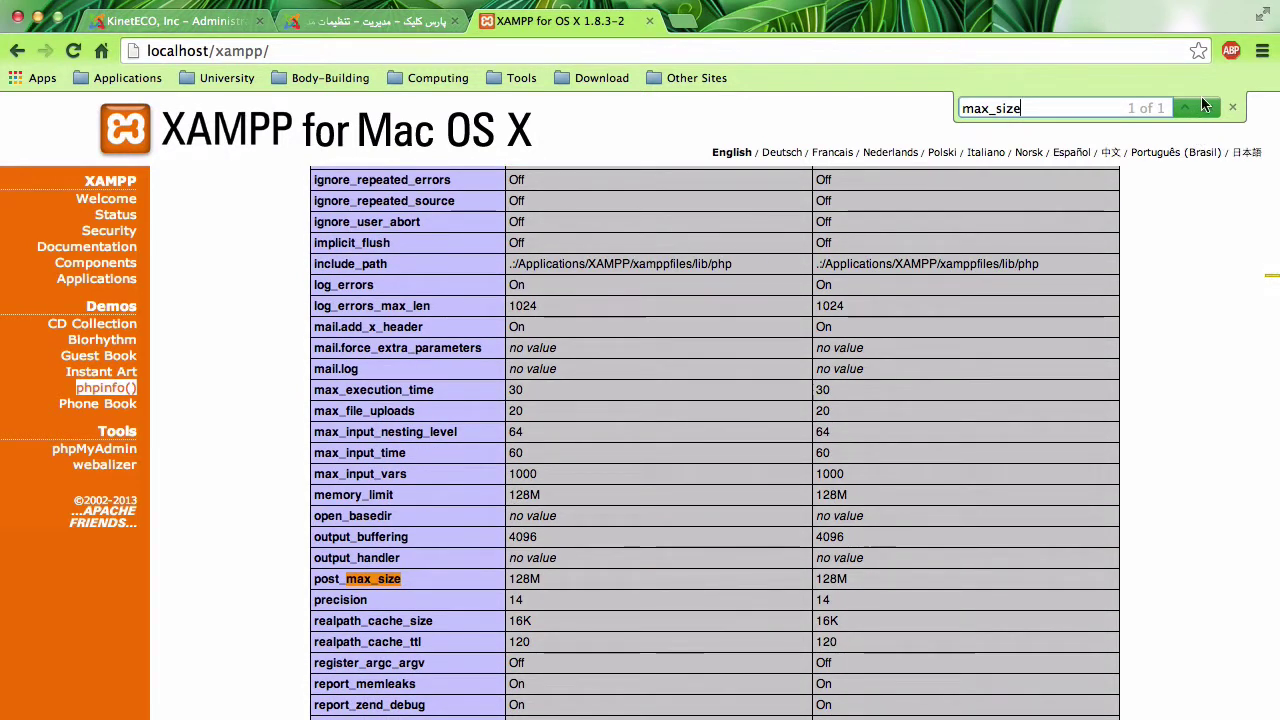
double_click(975, 110)
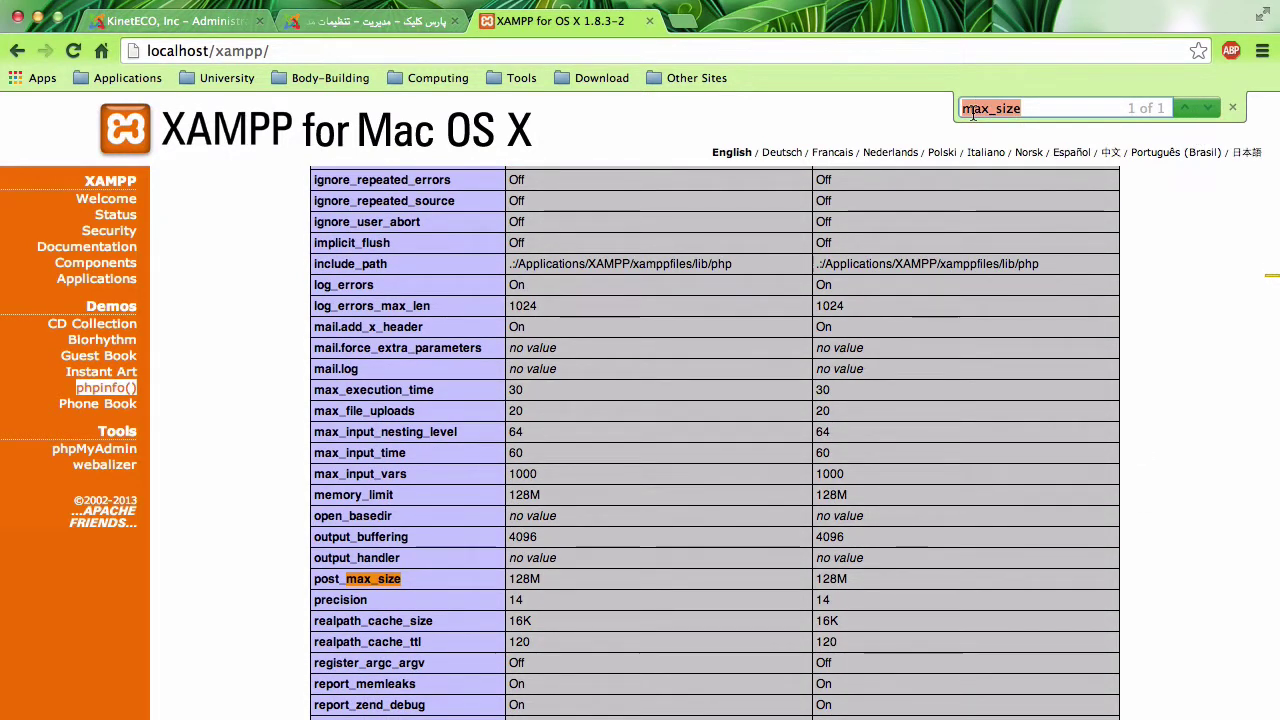
left_click(975, 110)
left_click_drag(990, 108, 965, 108)
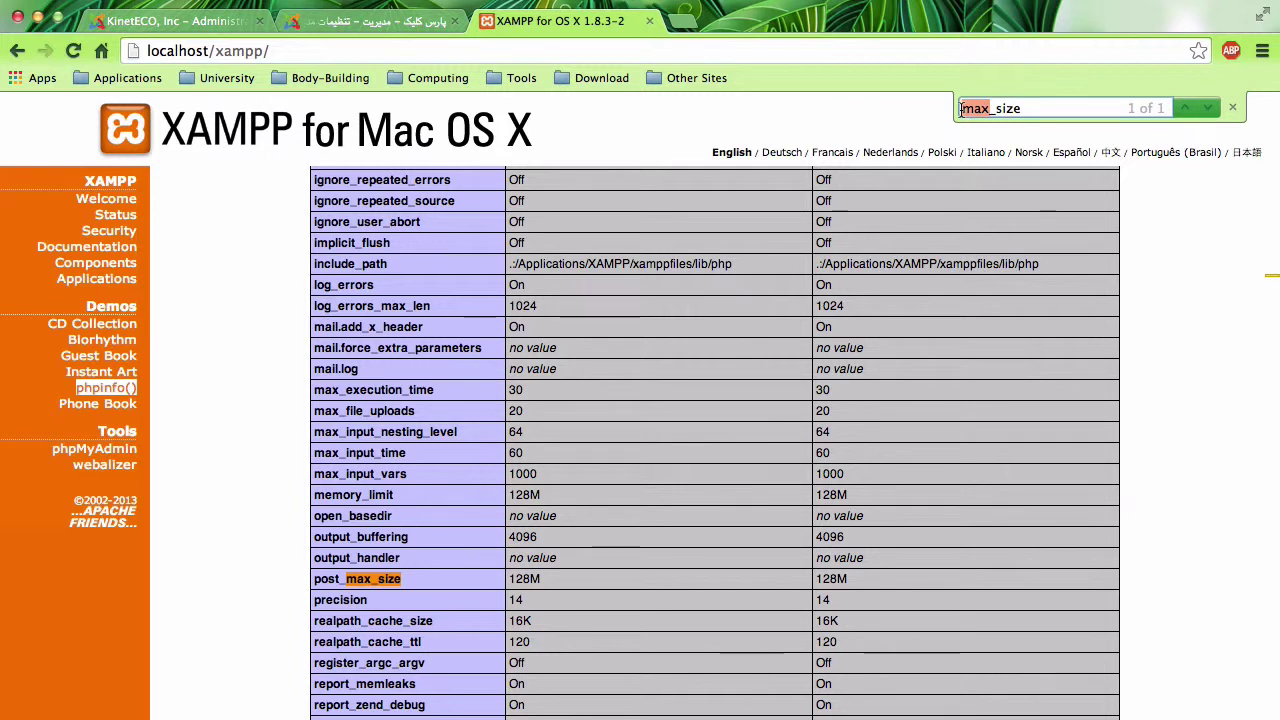
key("BackSpace")
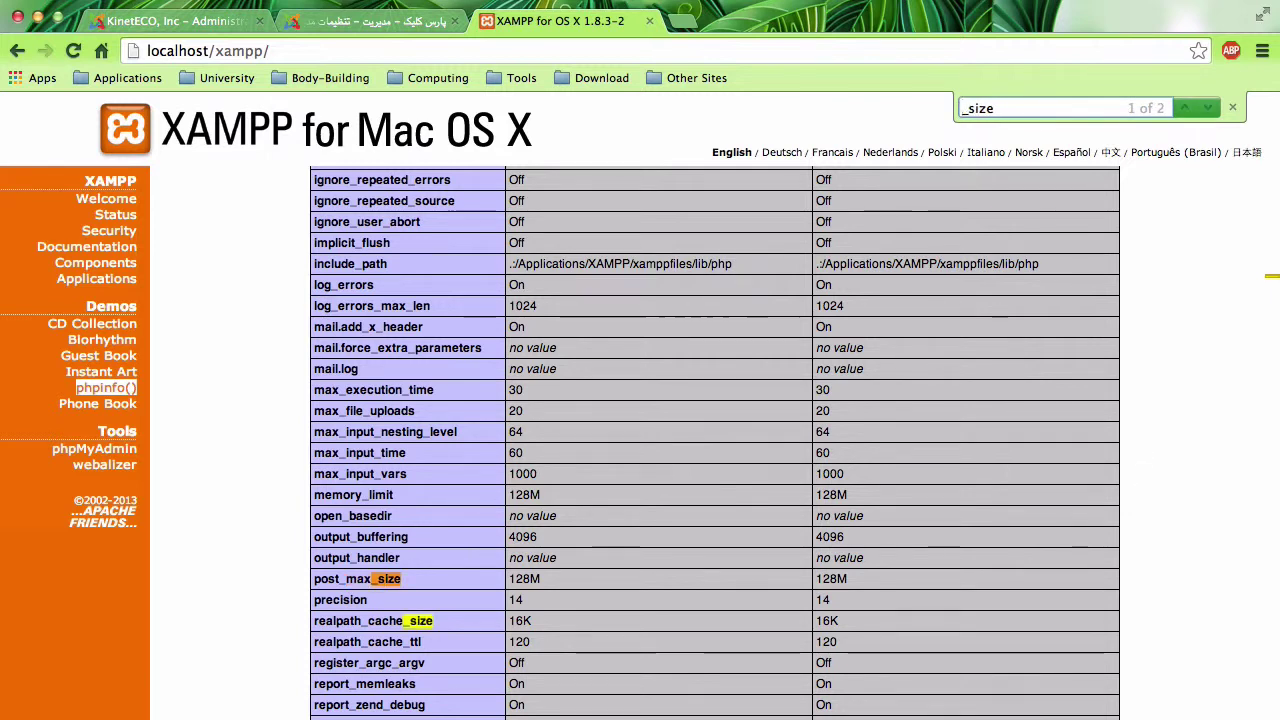
type("file")
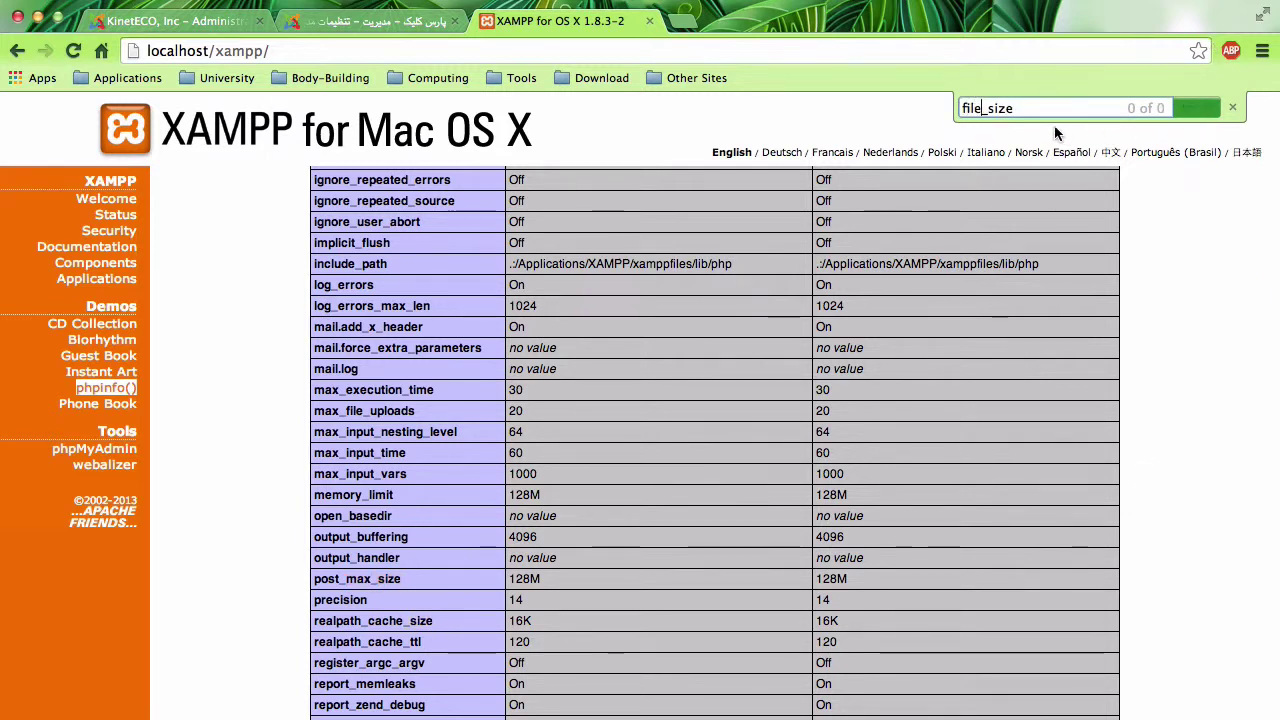
key("BackSpace")
key("BackSpace")
key("BackSpace")
key("BackSpace")
key("BackSpace")
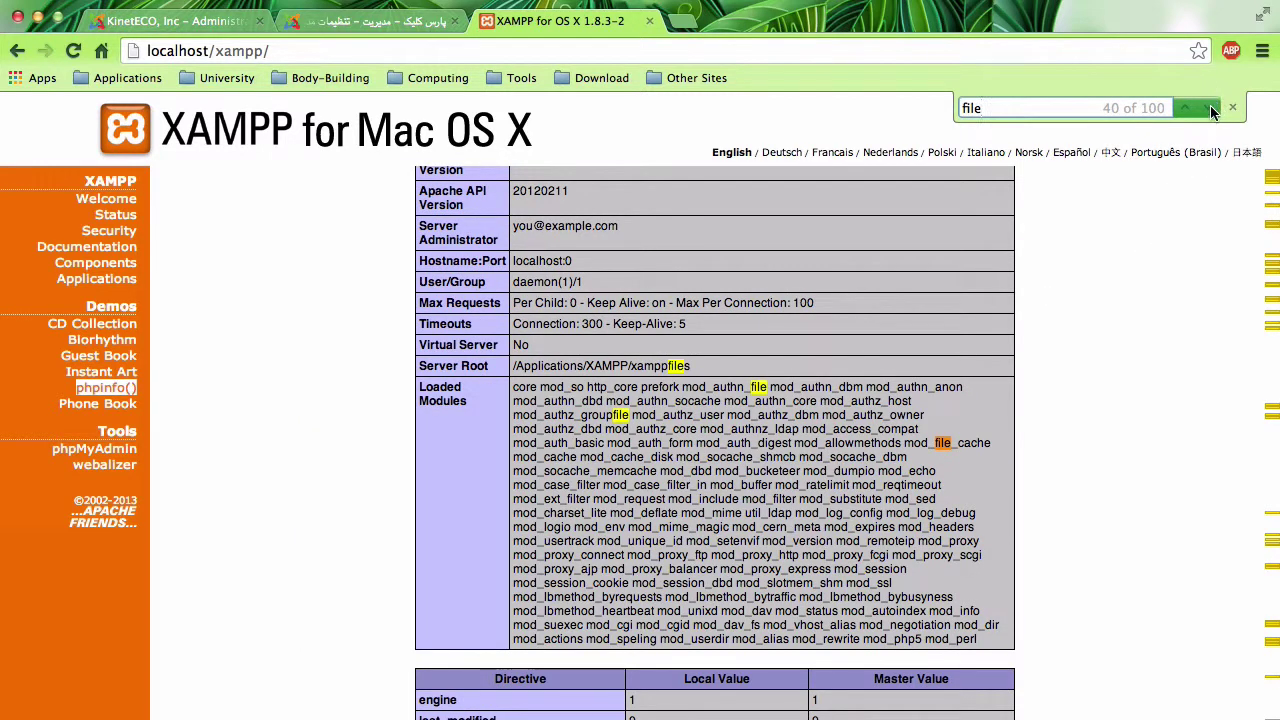
double_click(1065, 107)
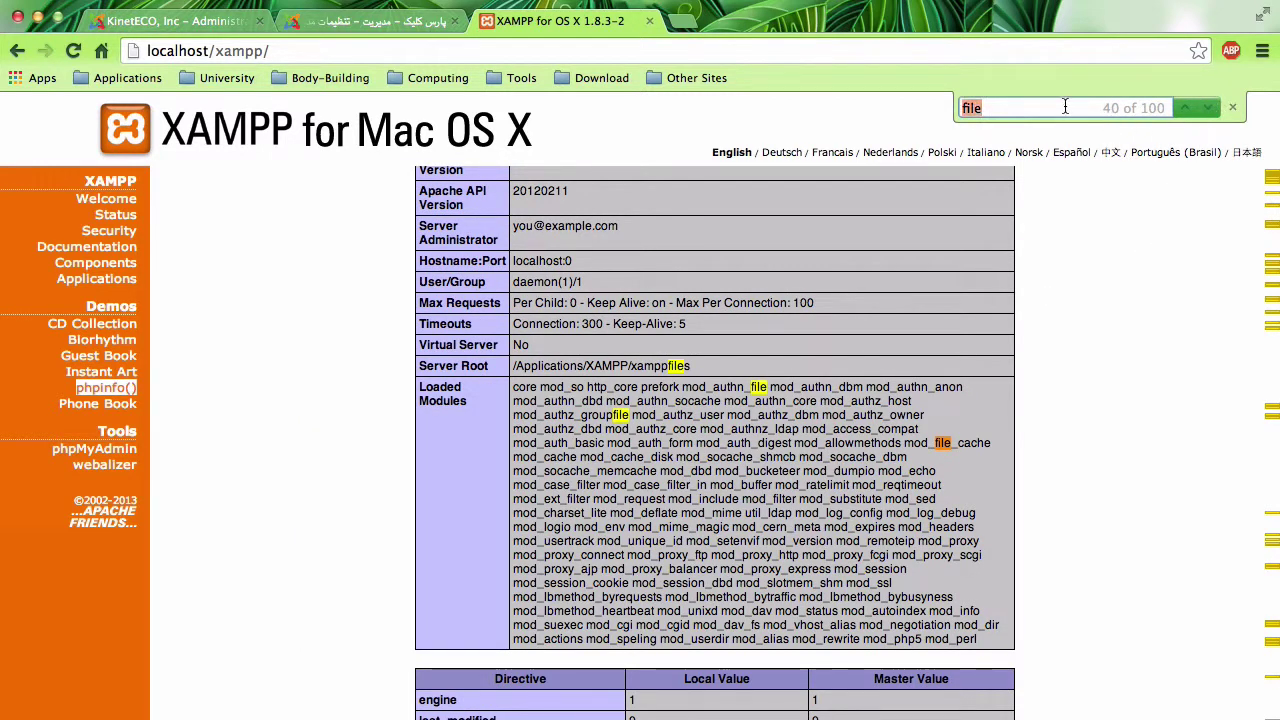
type("size")
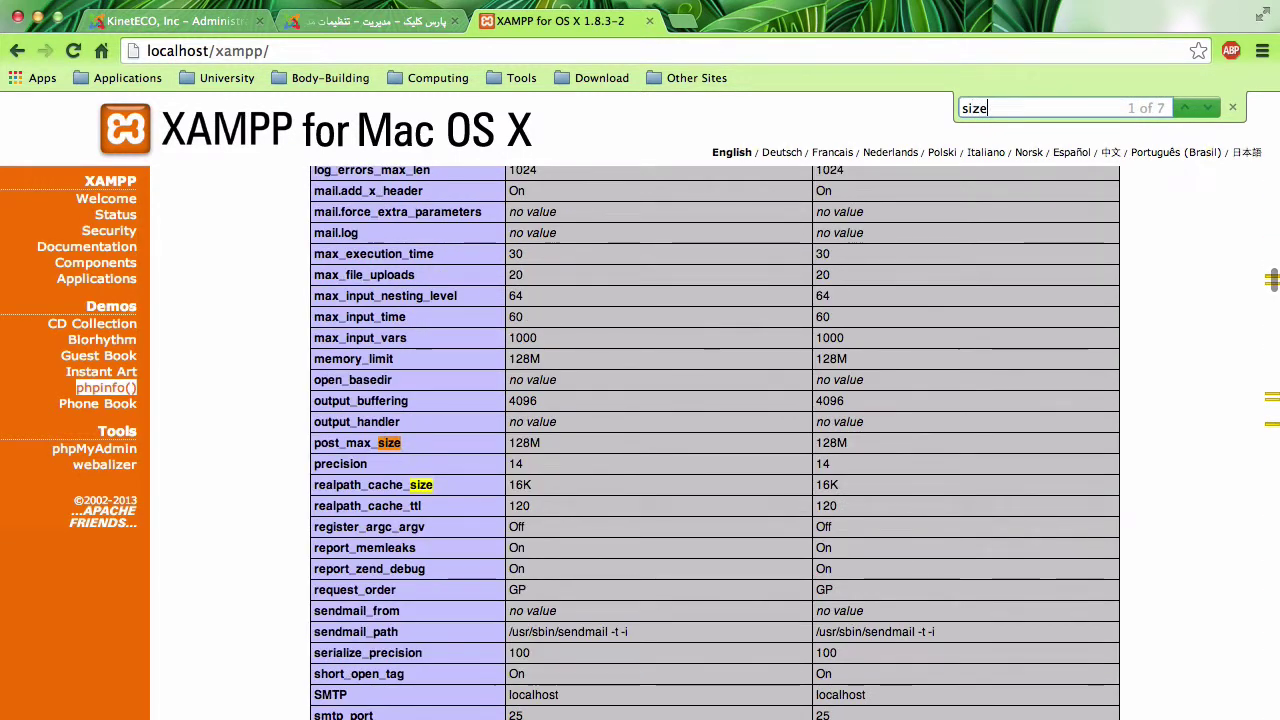
Jump to upload_max_filesize and highlight both of its 128M values
key("Return")
key("Return")
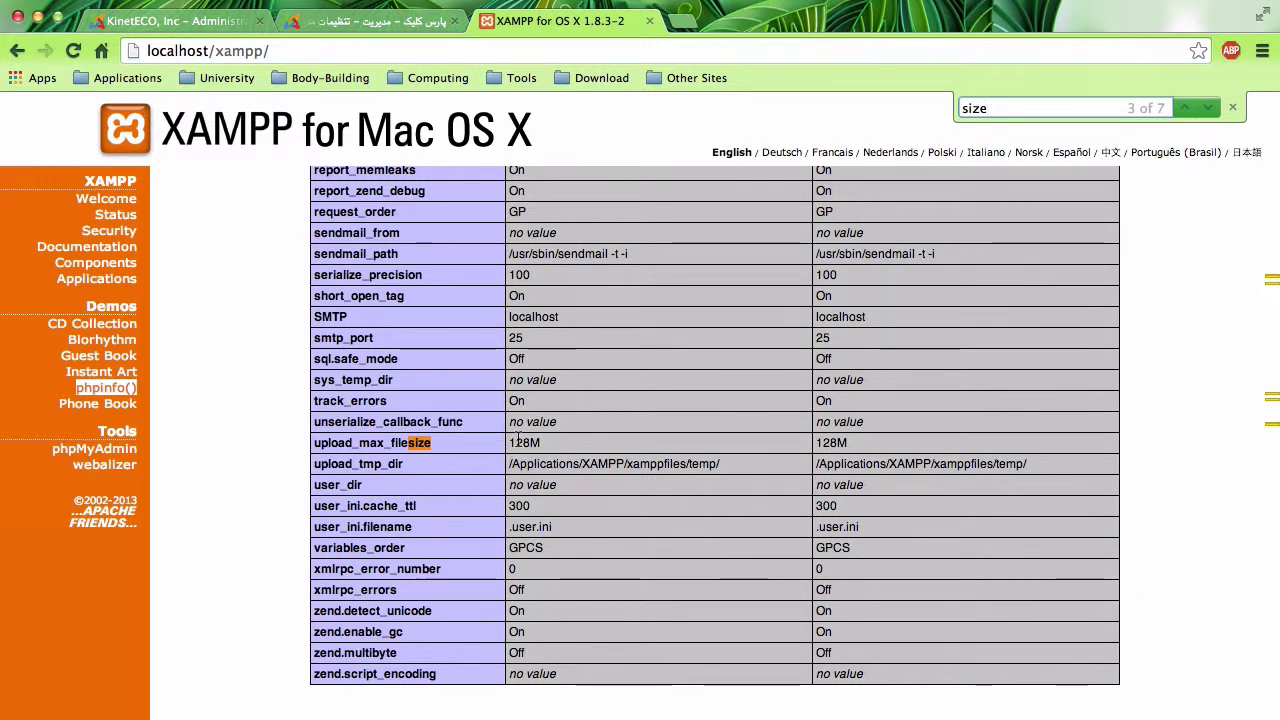
left_click_drag(510, 442, 527, 442)
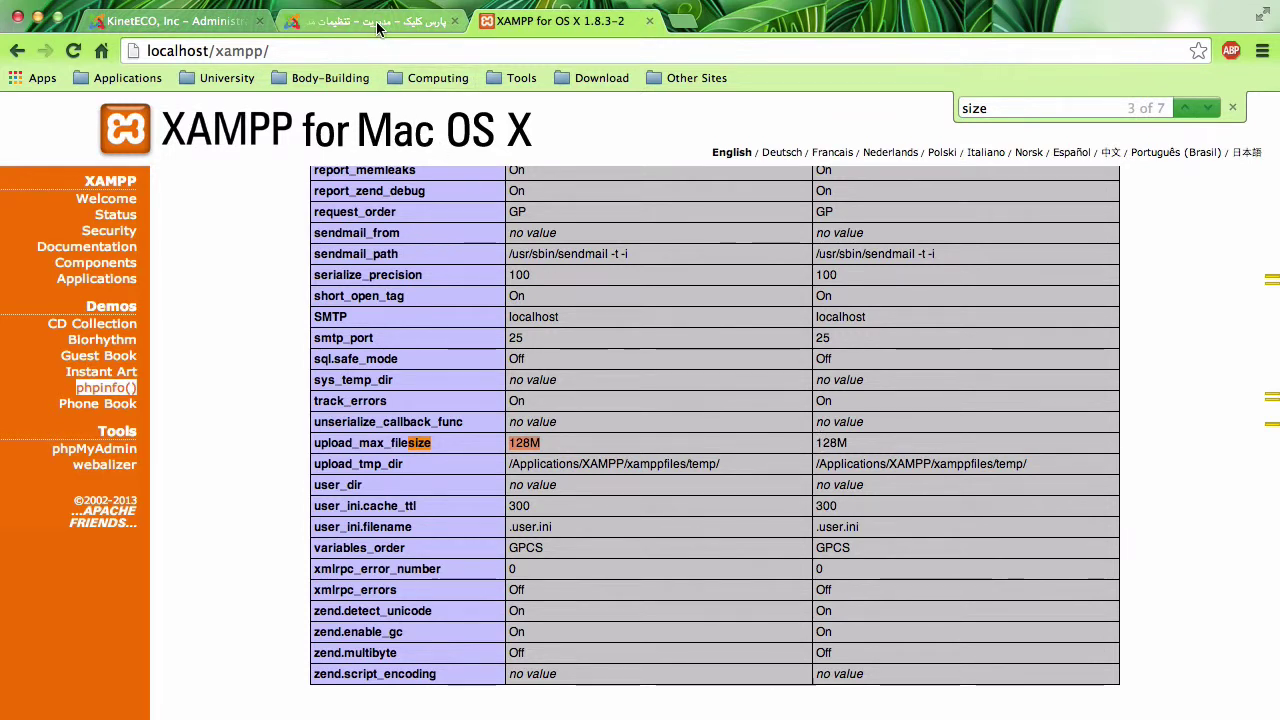
left_click_drag(859, 439, 509, 442)
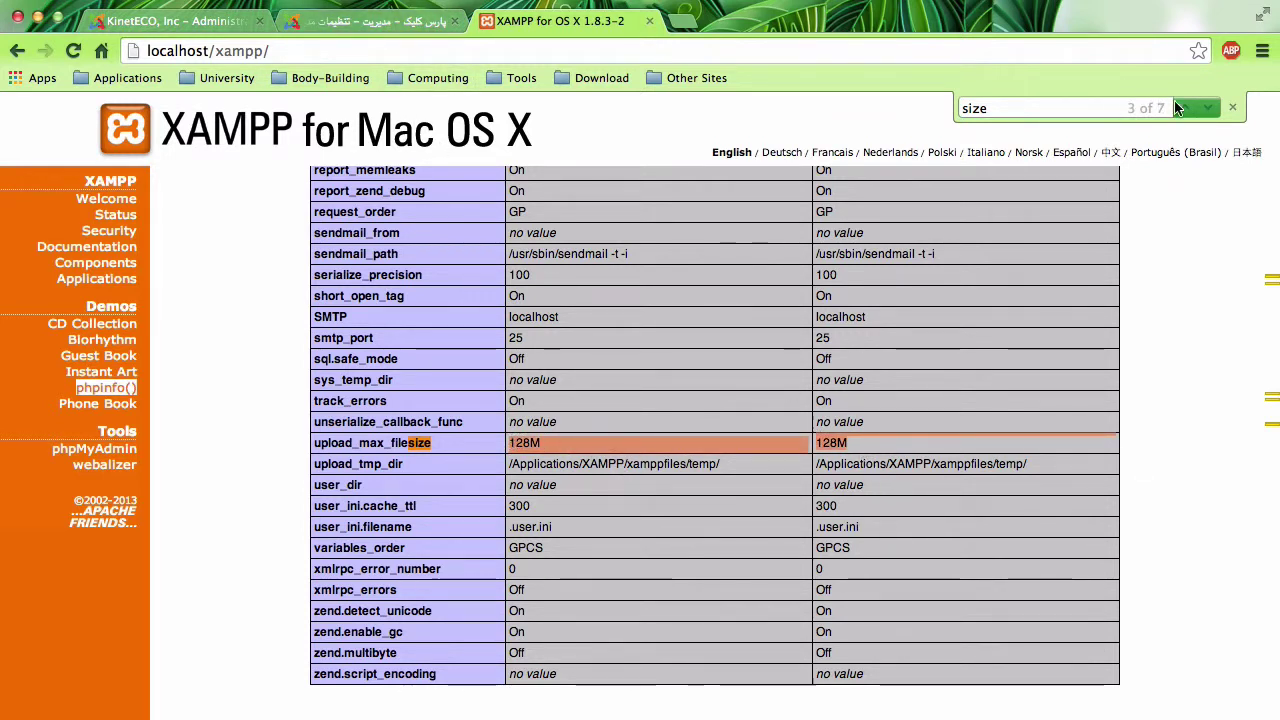
Briefly edit Joomla's Maximum Size, undo it back to 10, and return to phpinfo
left_click(425, 20)
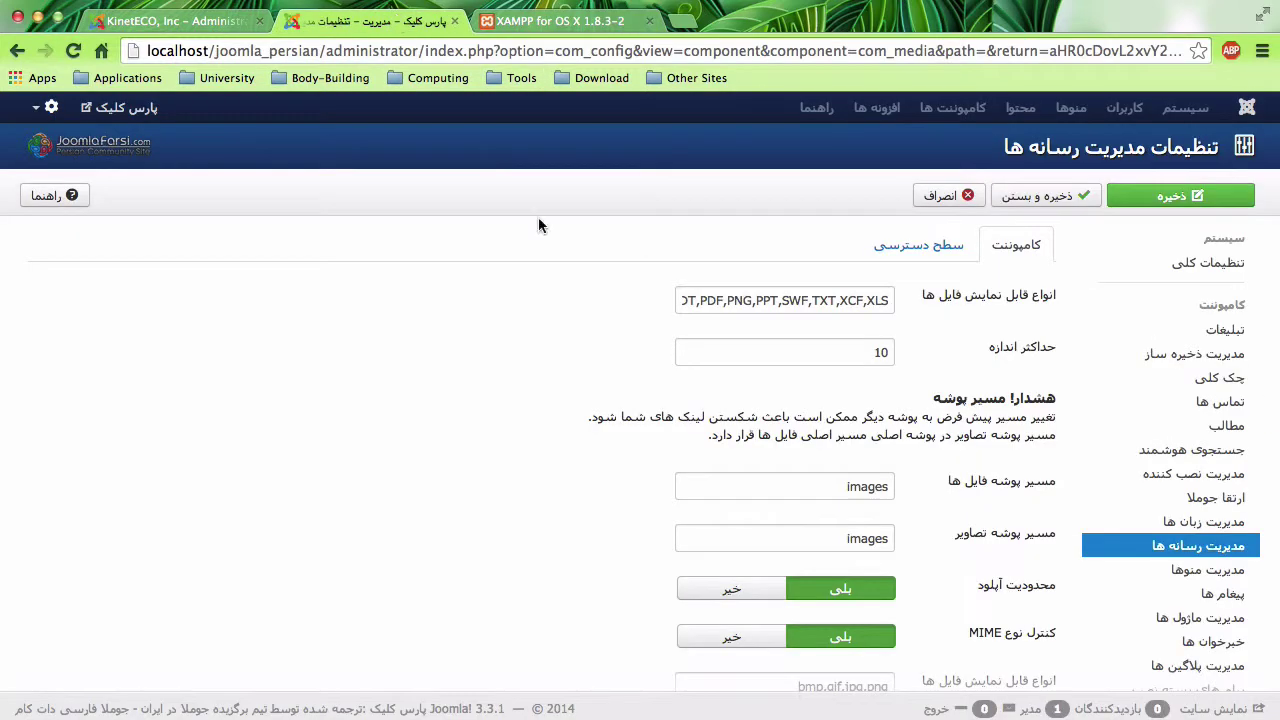
double_click(804, 358)
type("200")
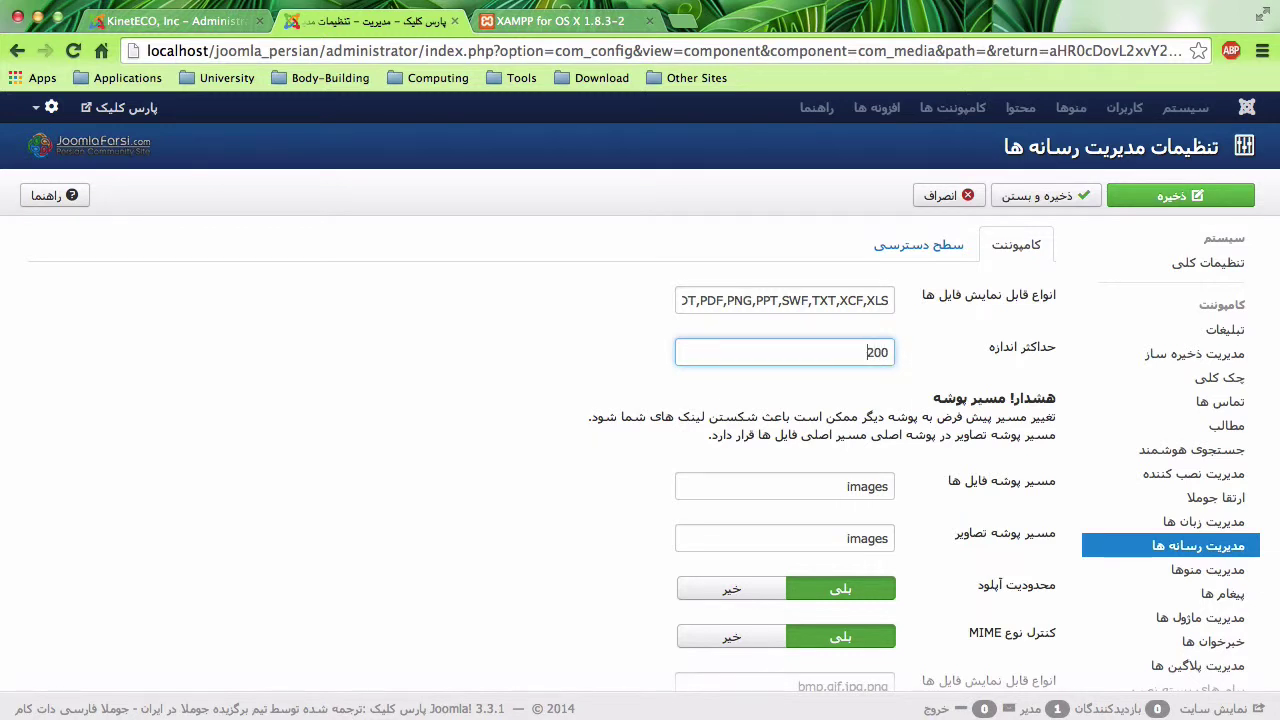
key("super+z")
key("shift+Tab")
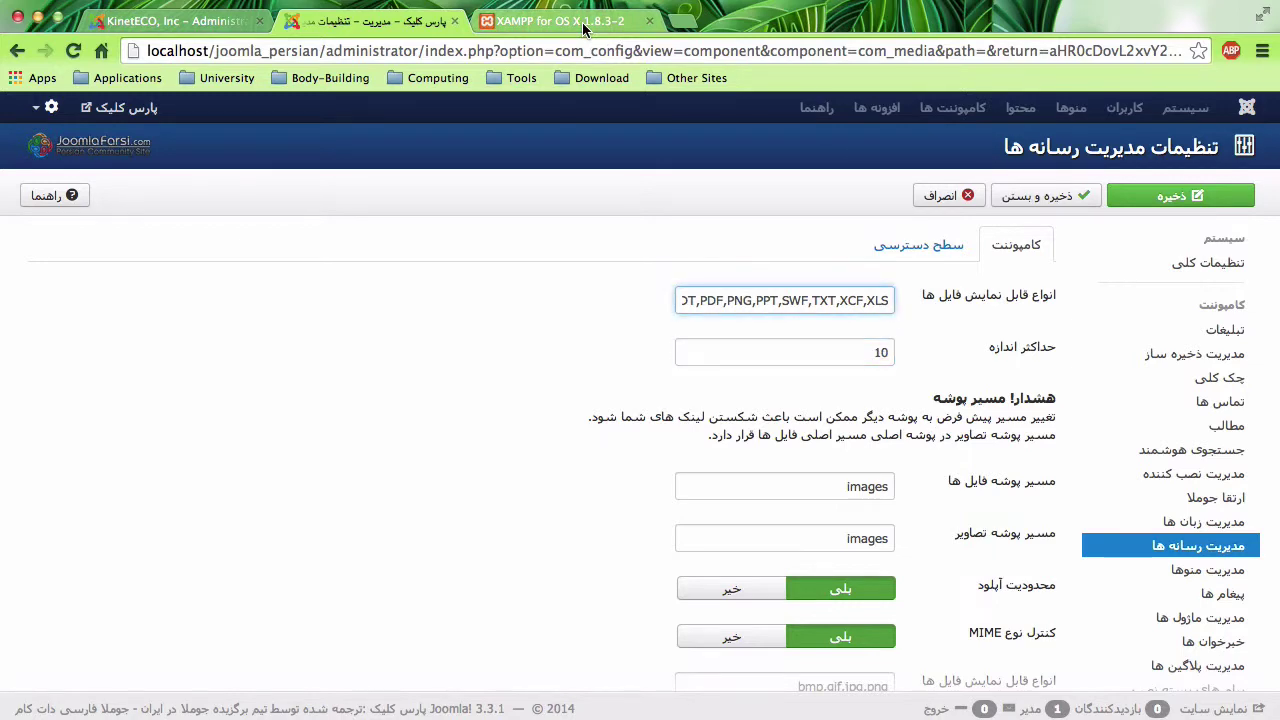
left_click(597, 24)
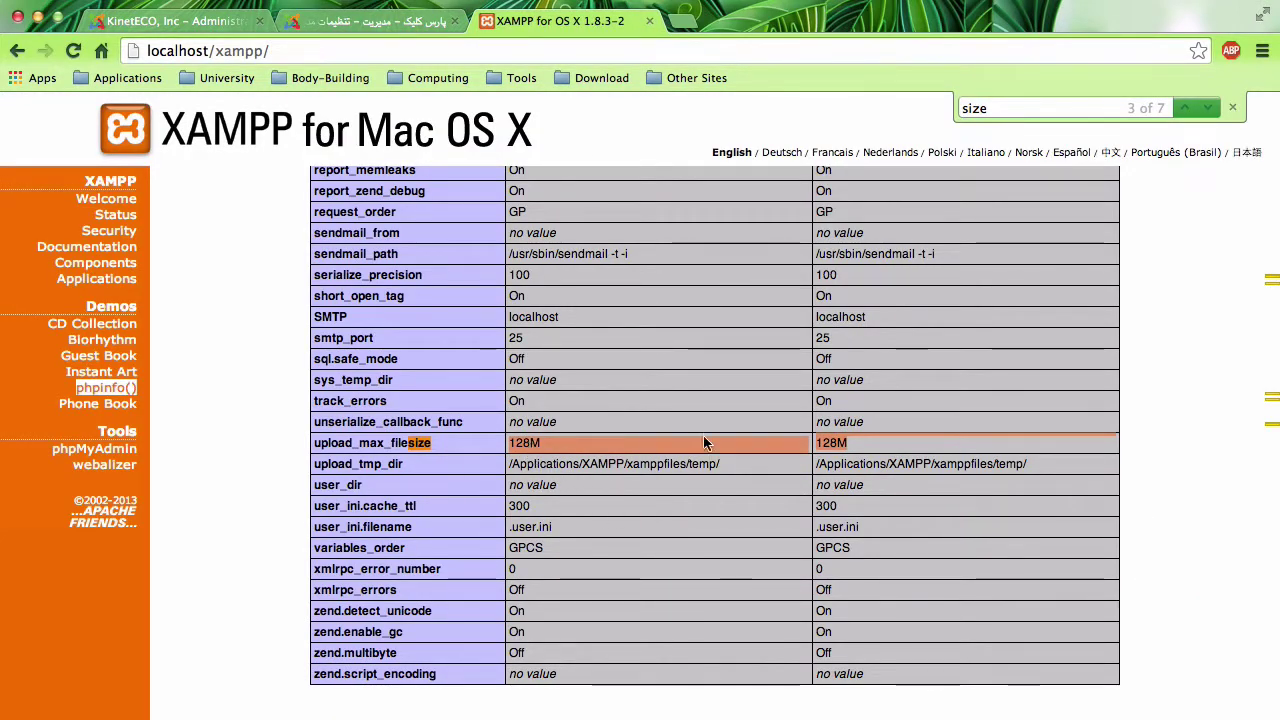
Cycle through the 'size' matches on phpinfo, then search for max_file instead
left_click(1213, 108)
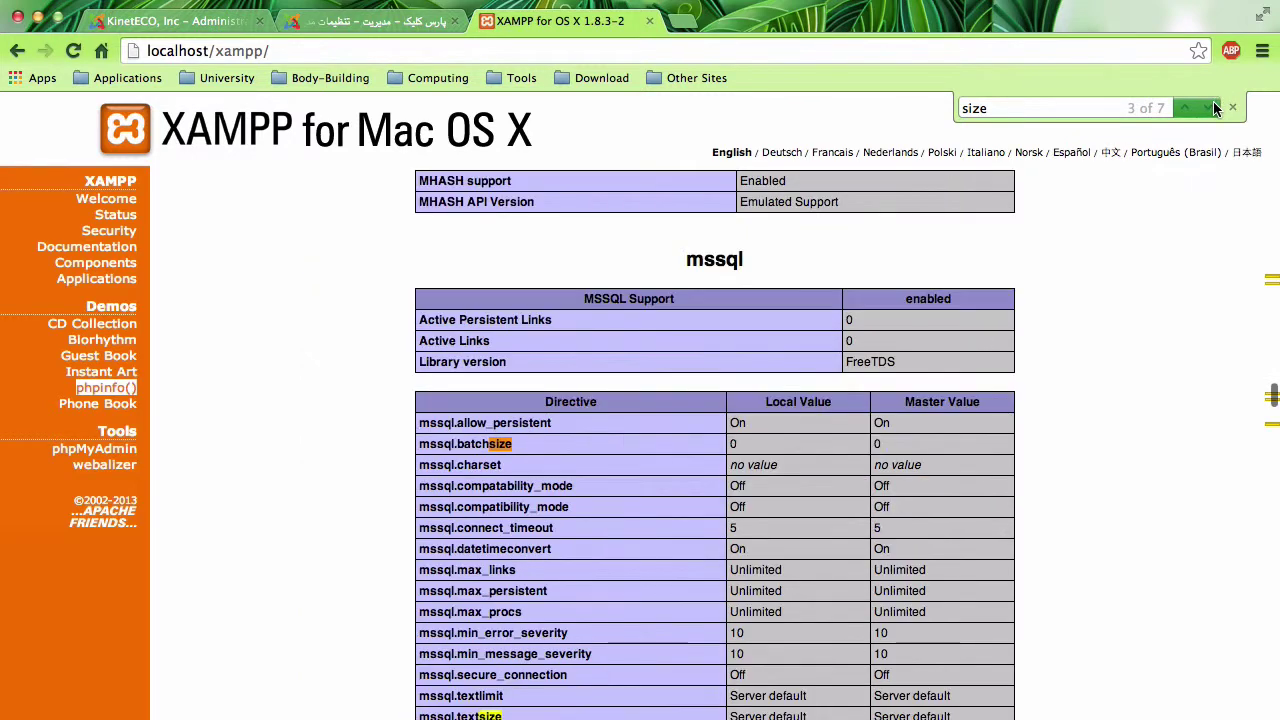
left_click(1215, 108)
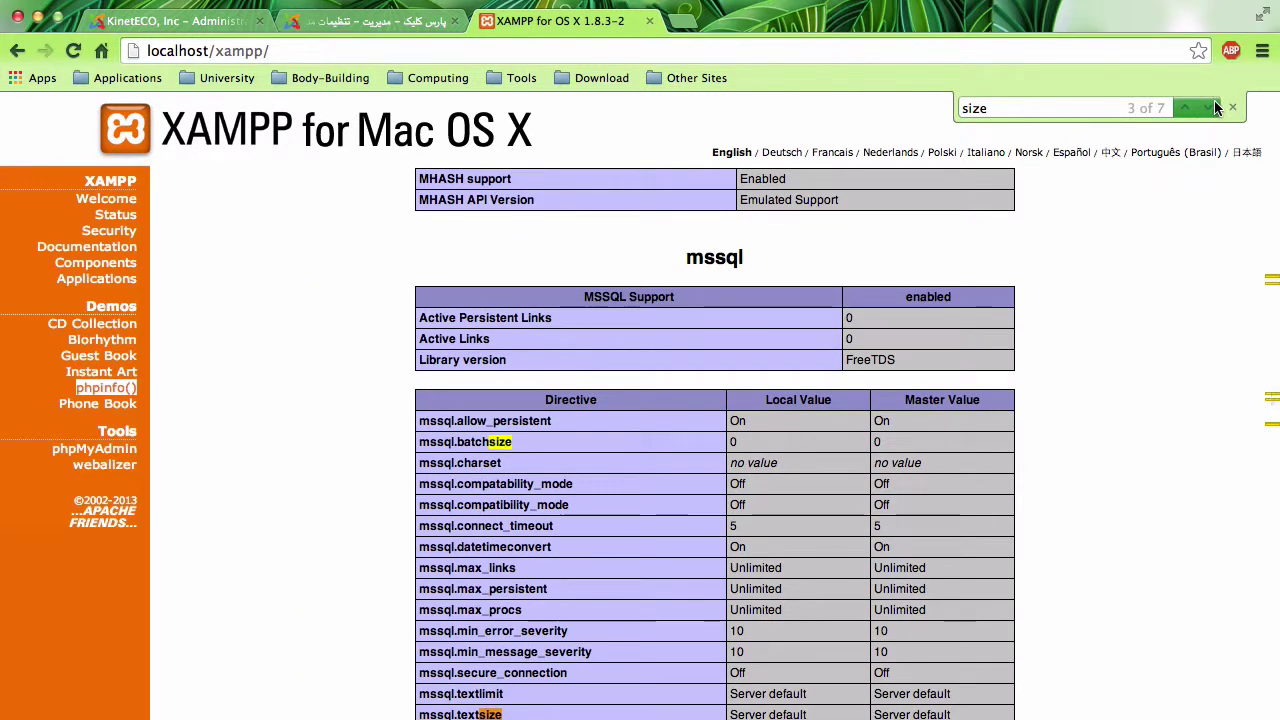
left_click(1215, 108)
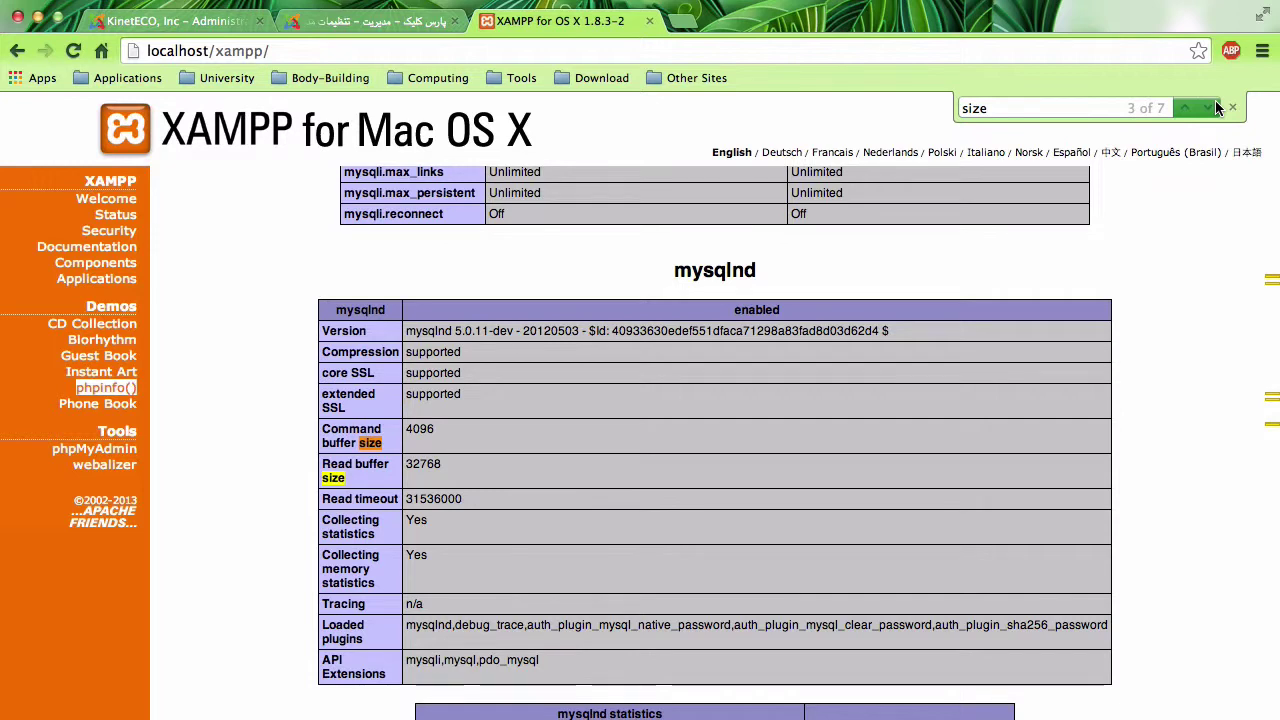
left_click(1215, 108)
left_click(1215, 108)
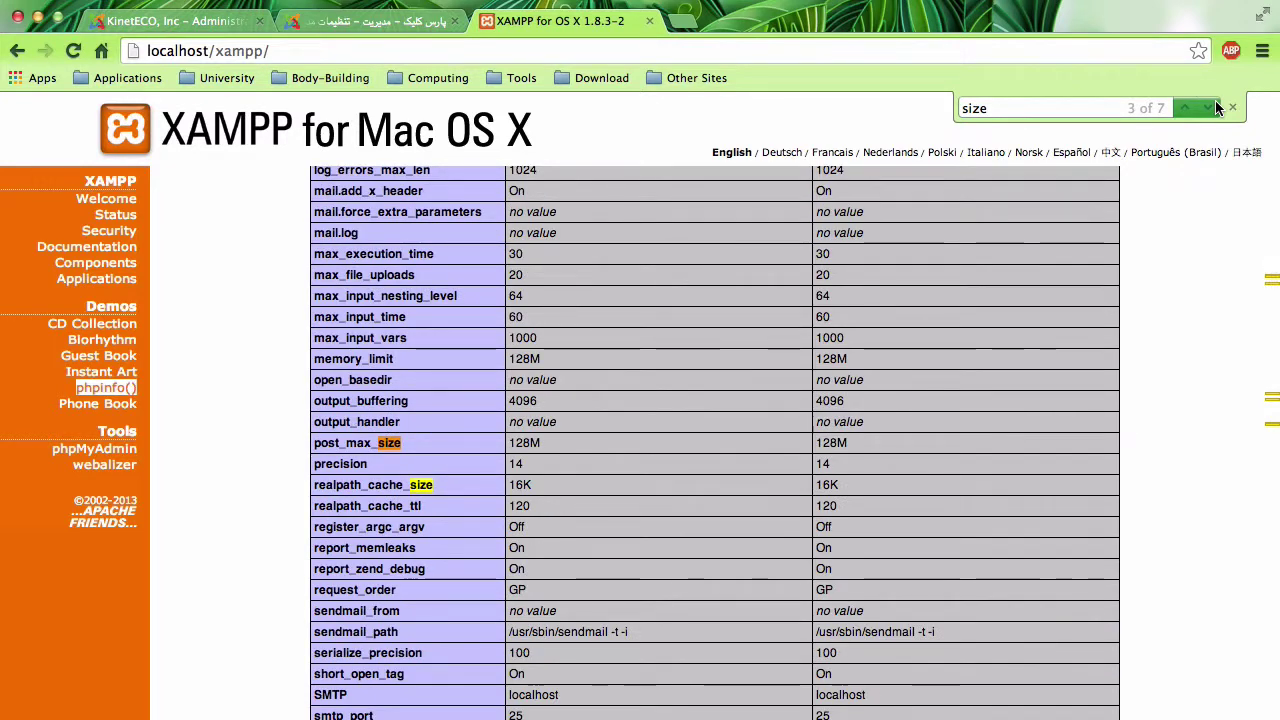
left_click(1215, 108)
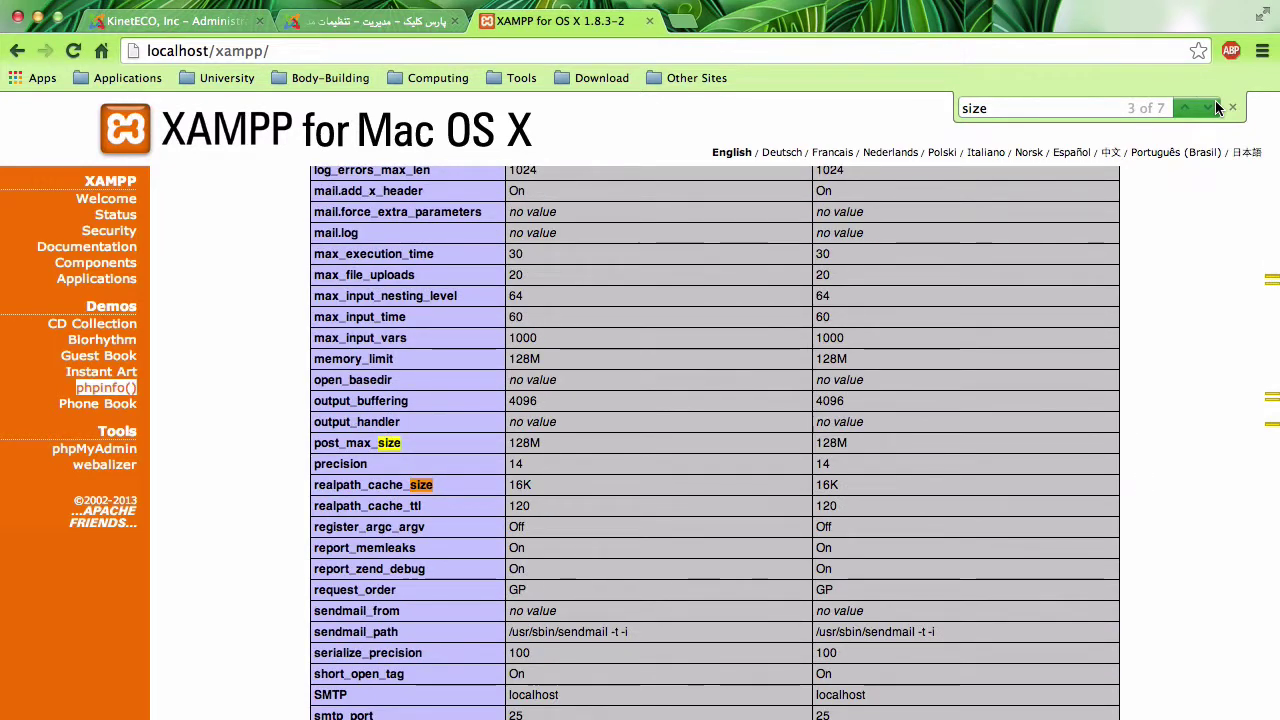
left_click(1215, 108)
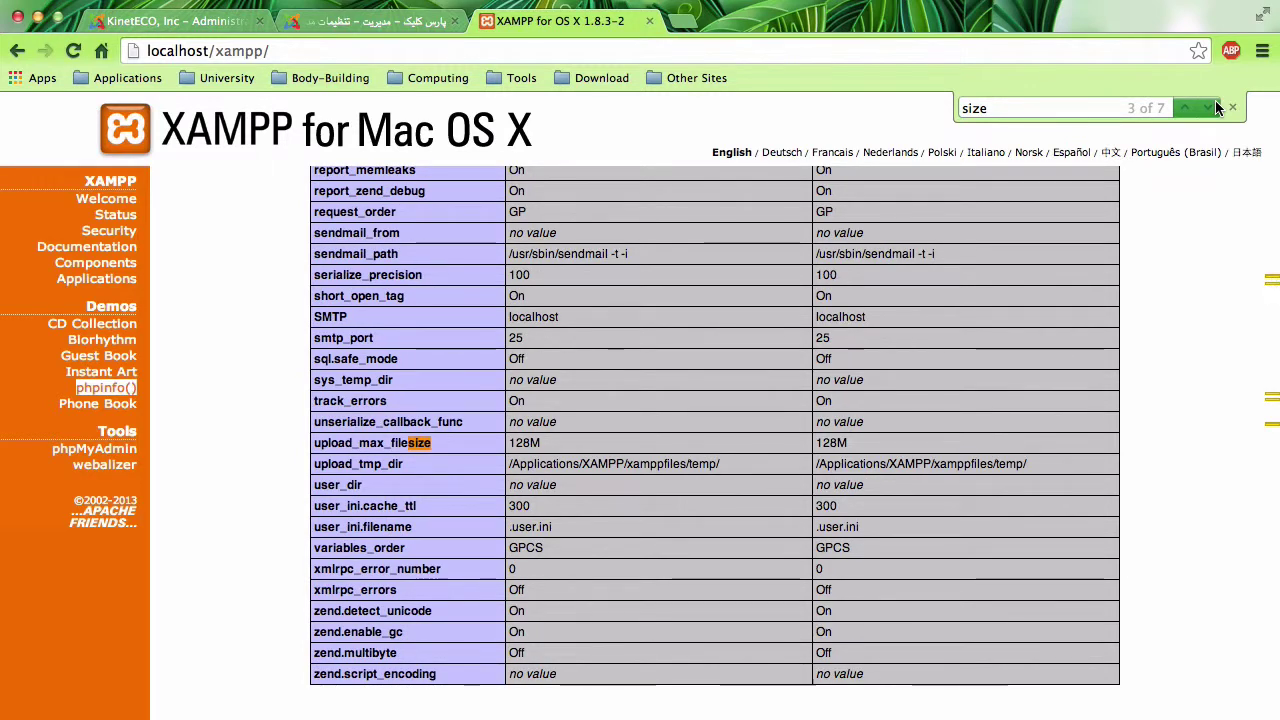
left_click(1215, 108)
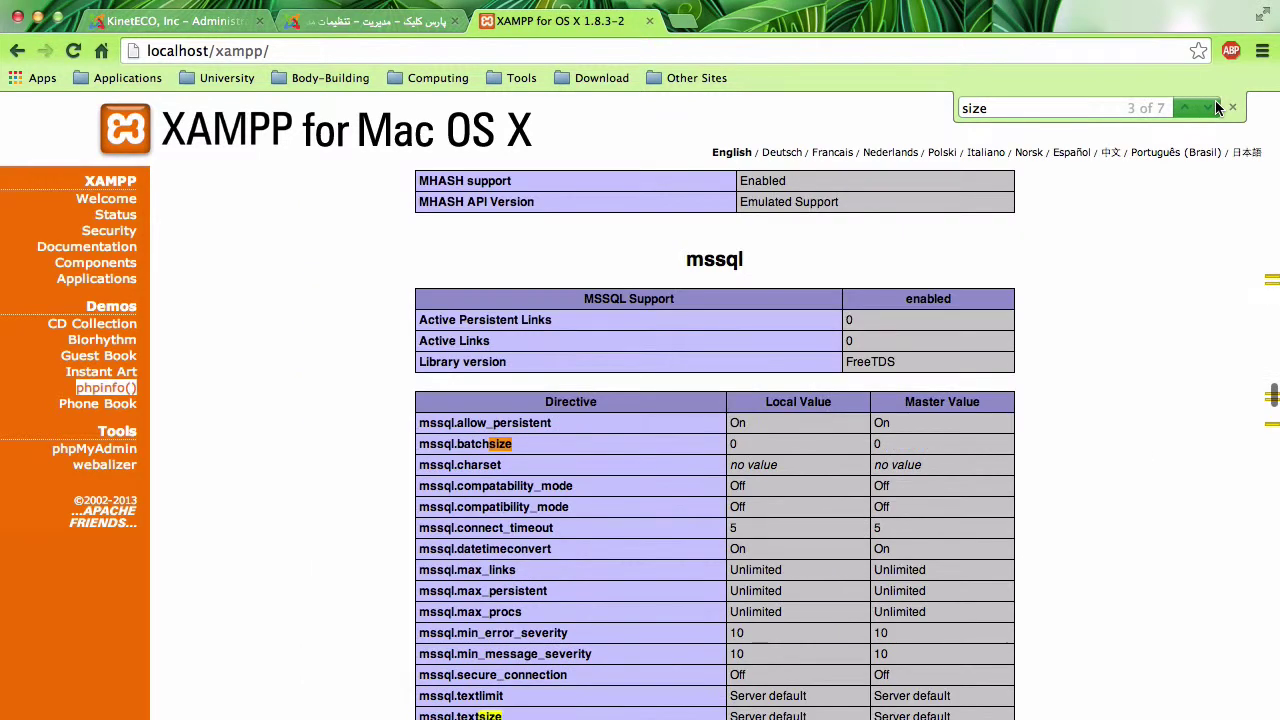
left_click(1216, 108)
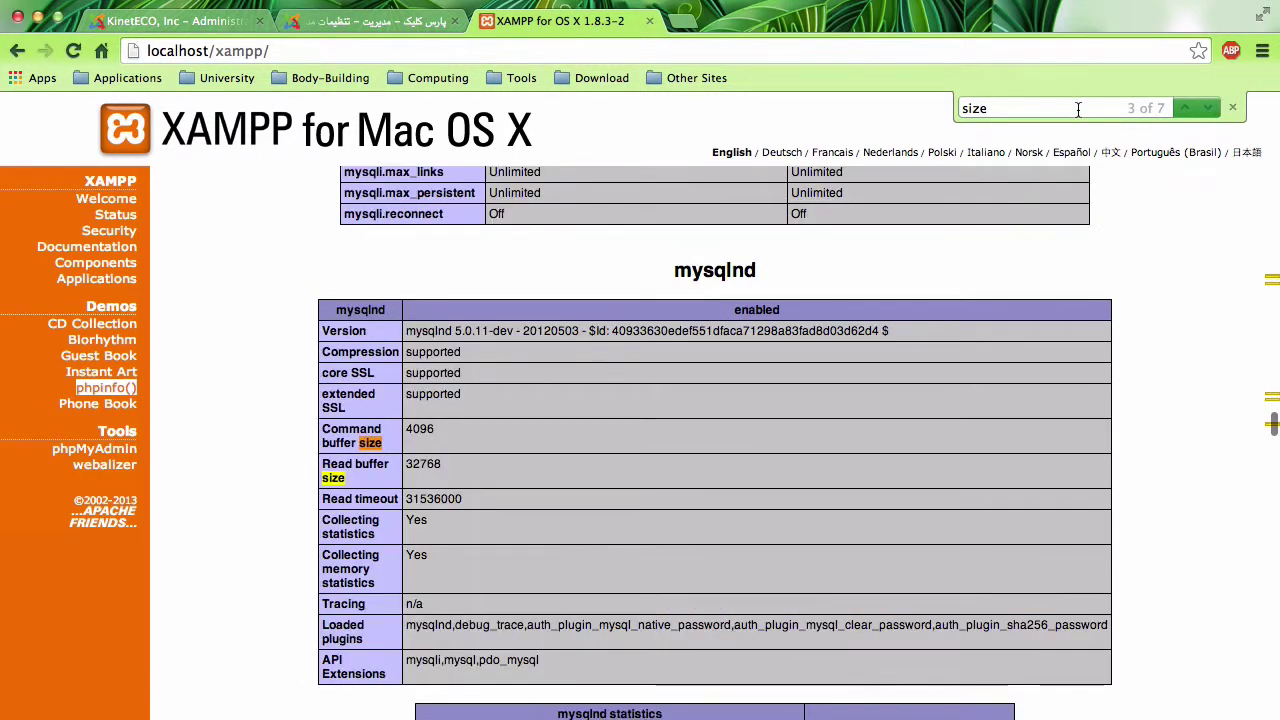
key("super+f")
type("fil")
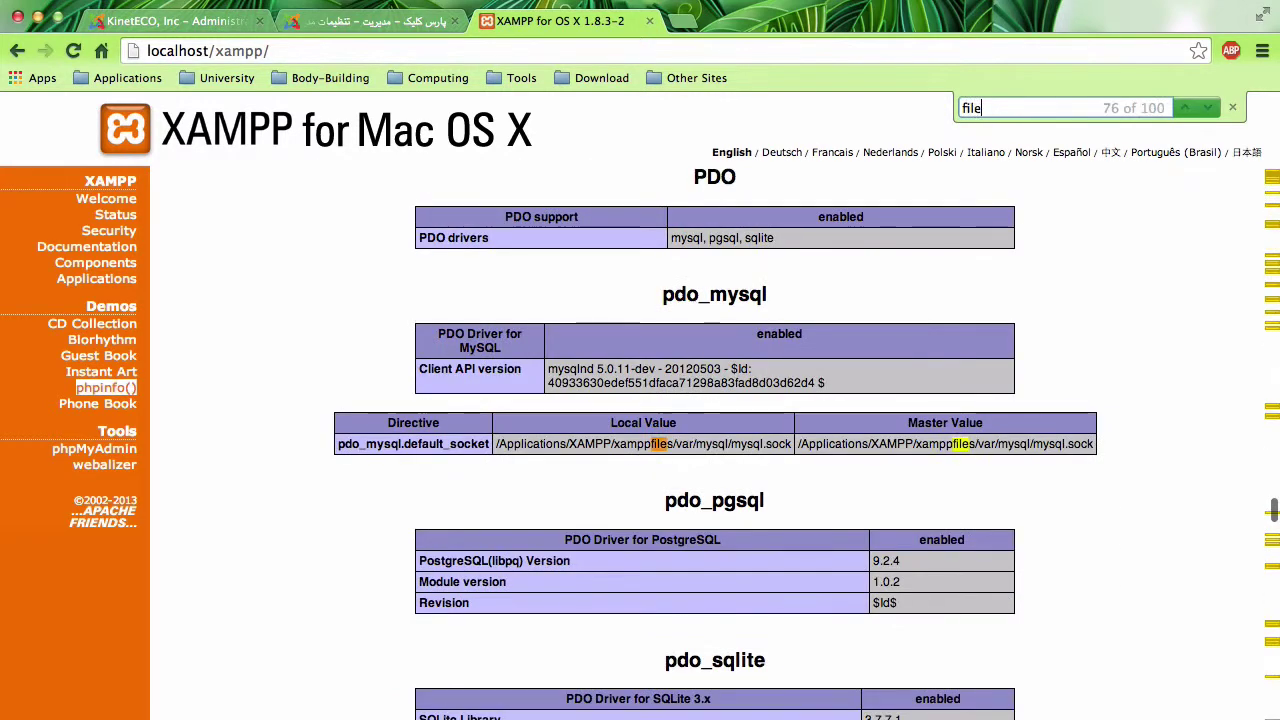
type("e")
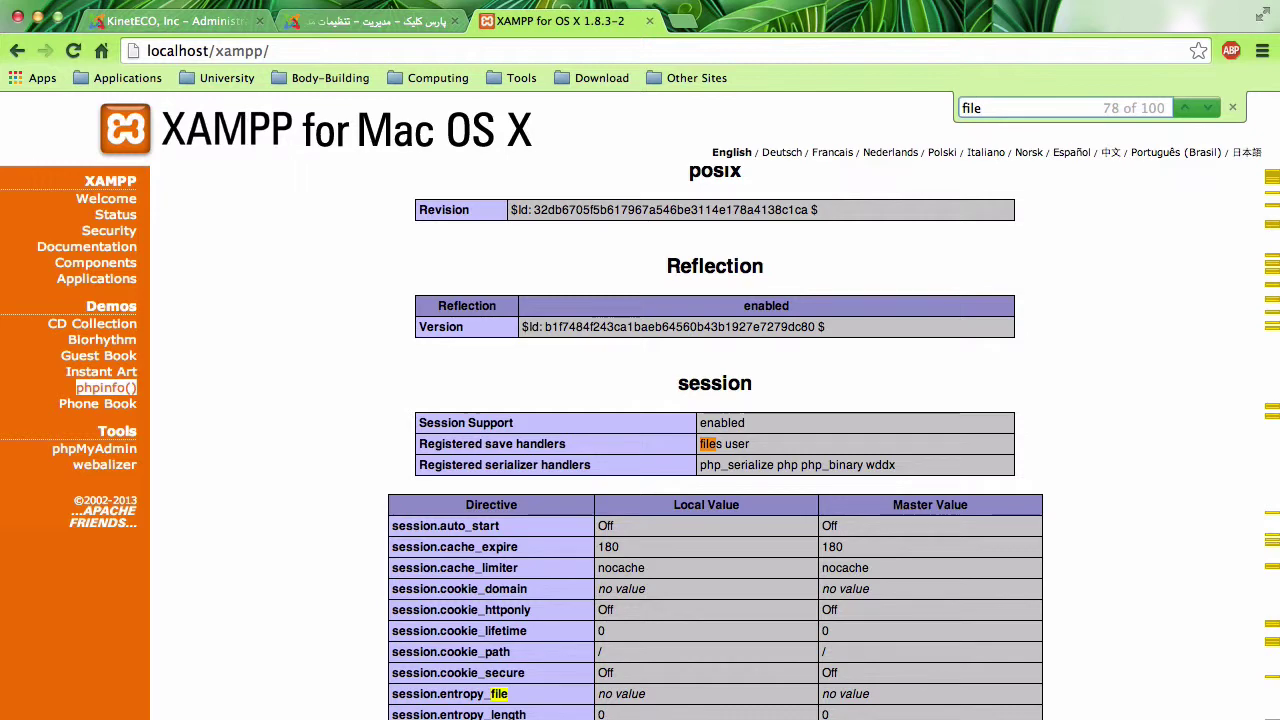
type("max_file")
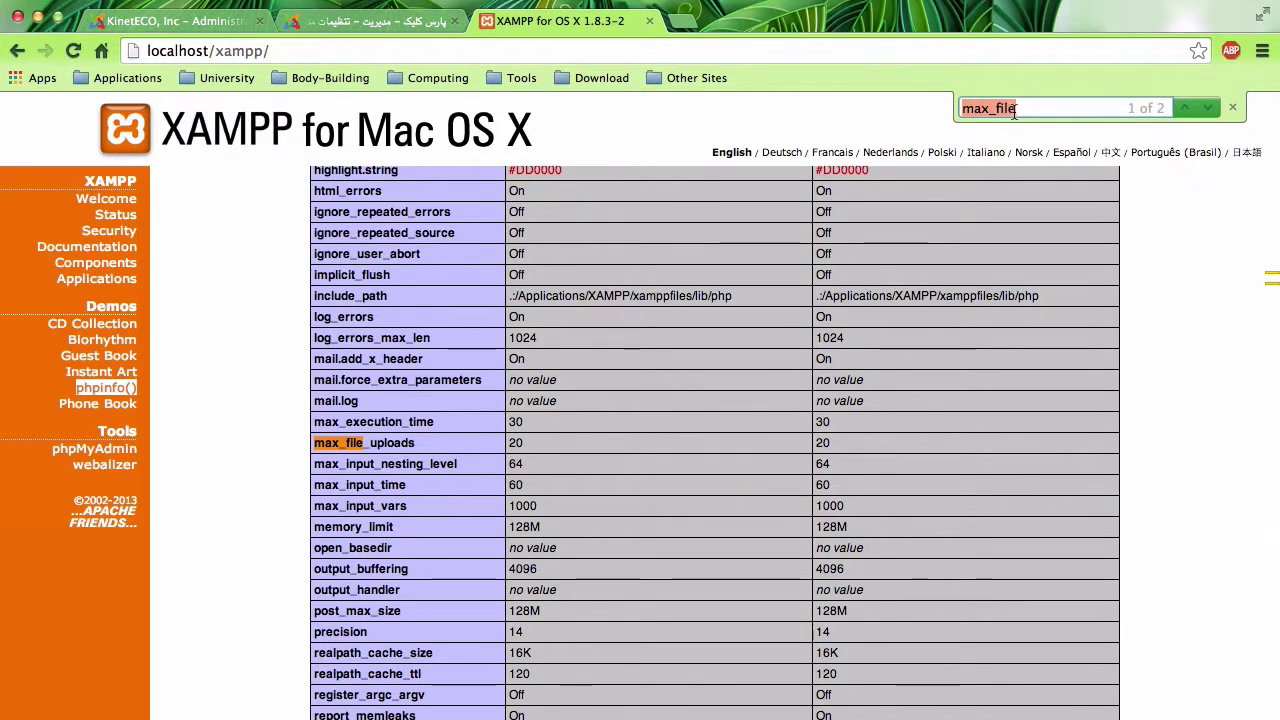
Highlight the max_file_uploads setting and its value of 20
left_click(1017, 108)
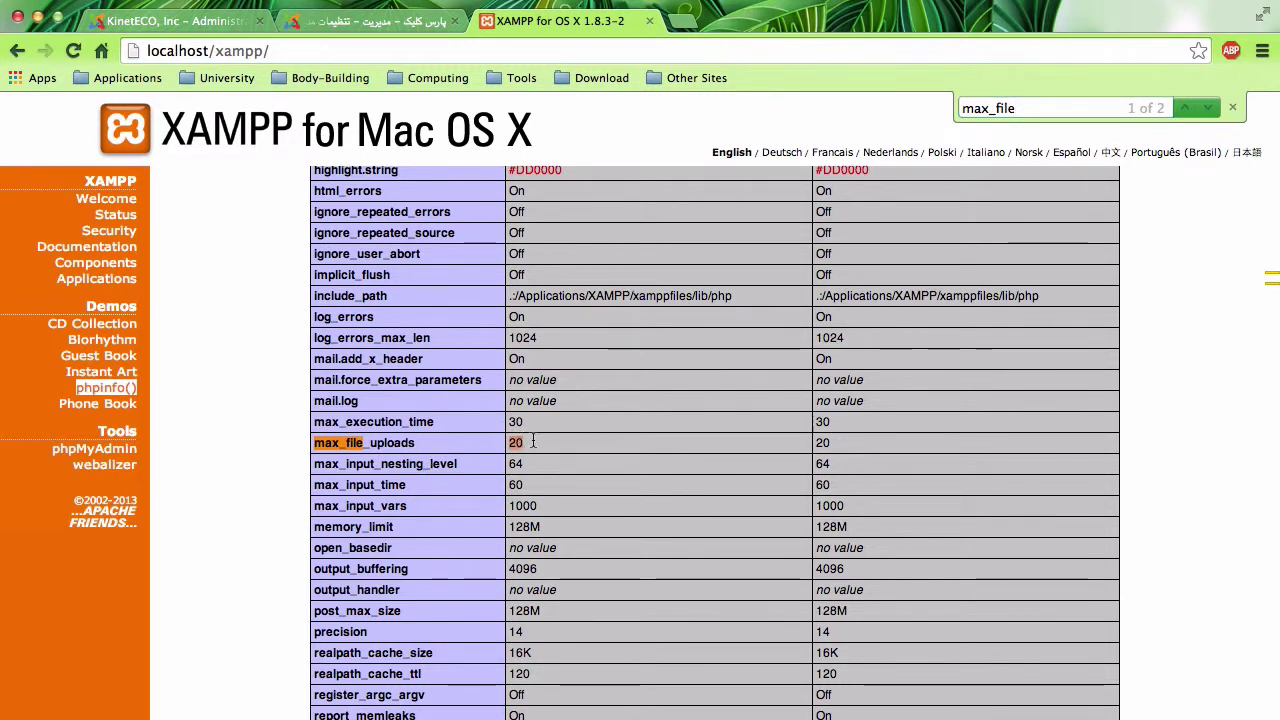
left_click_drag(836, 445, 510, 445)
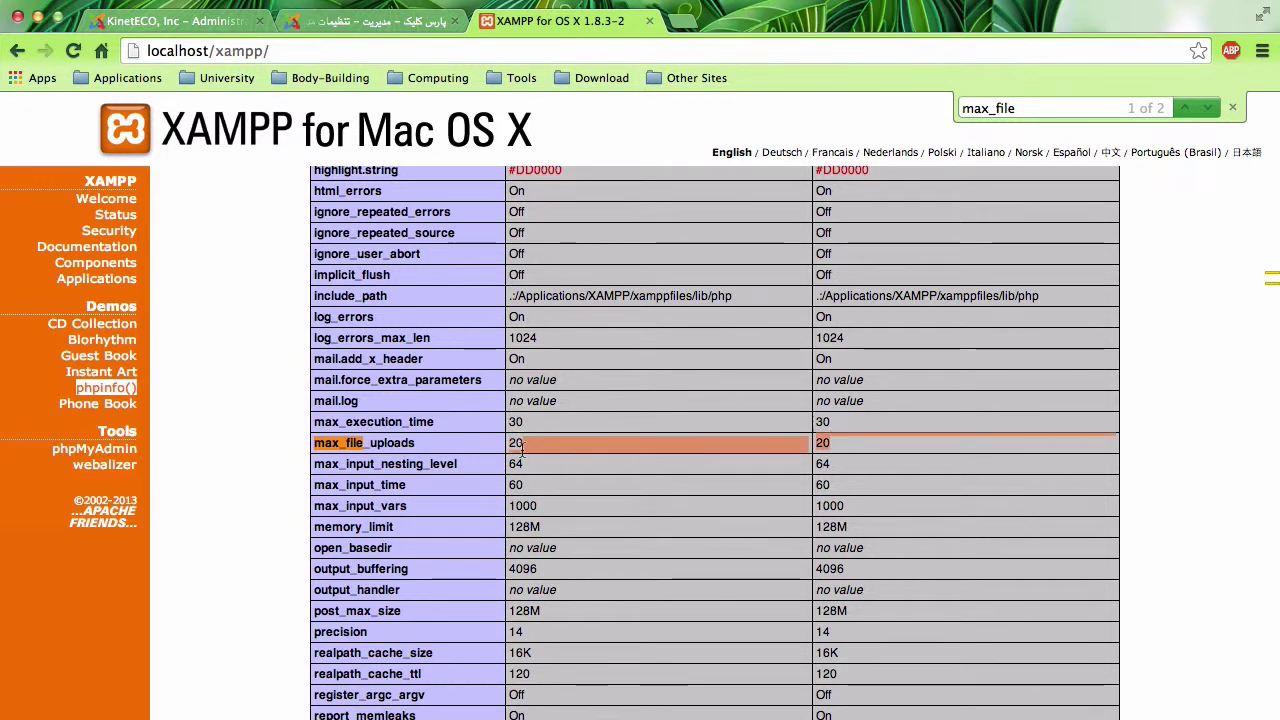
double_click(400, 443)
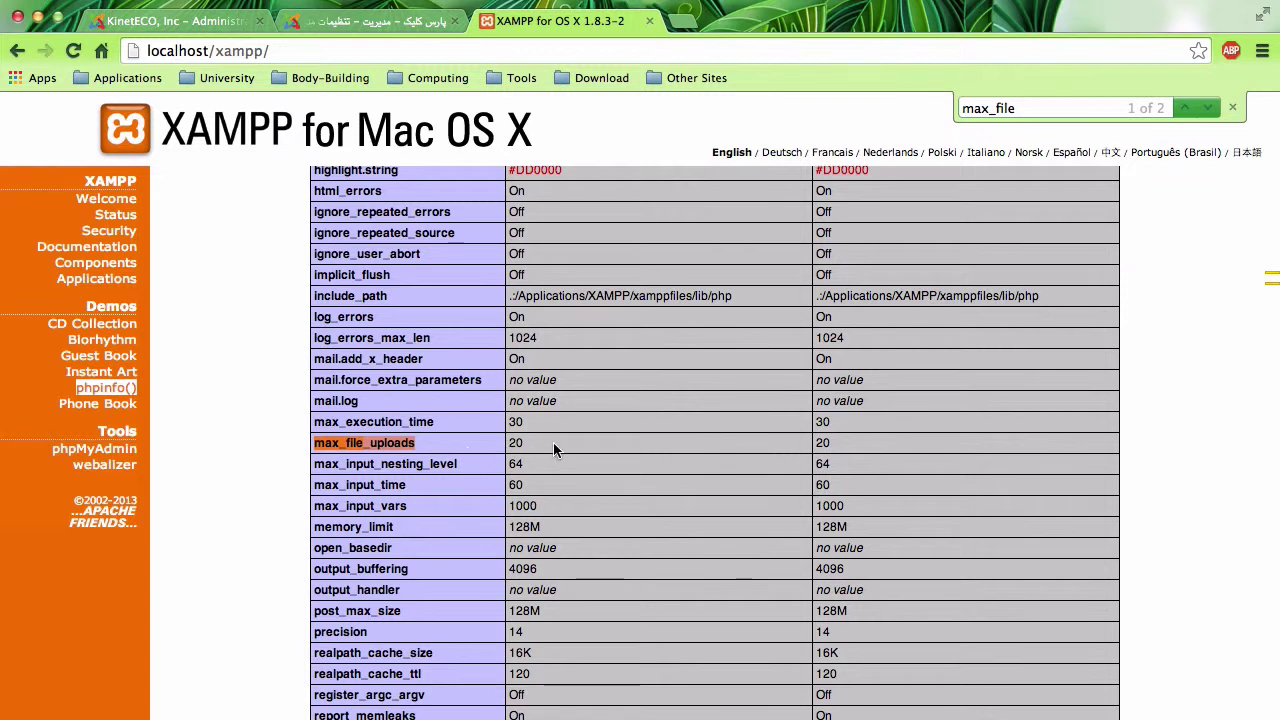
double_click(516, 443)
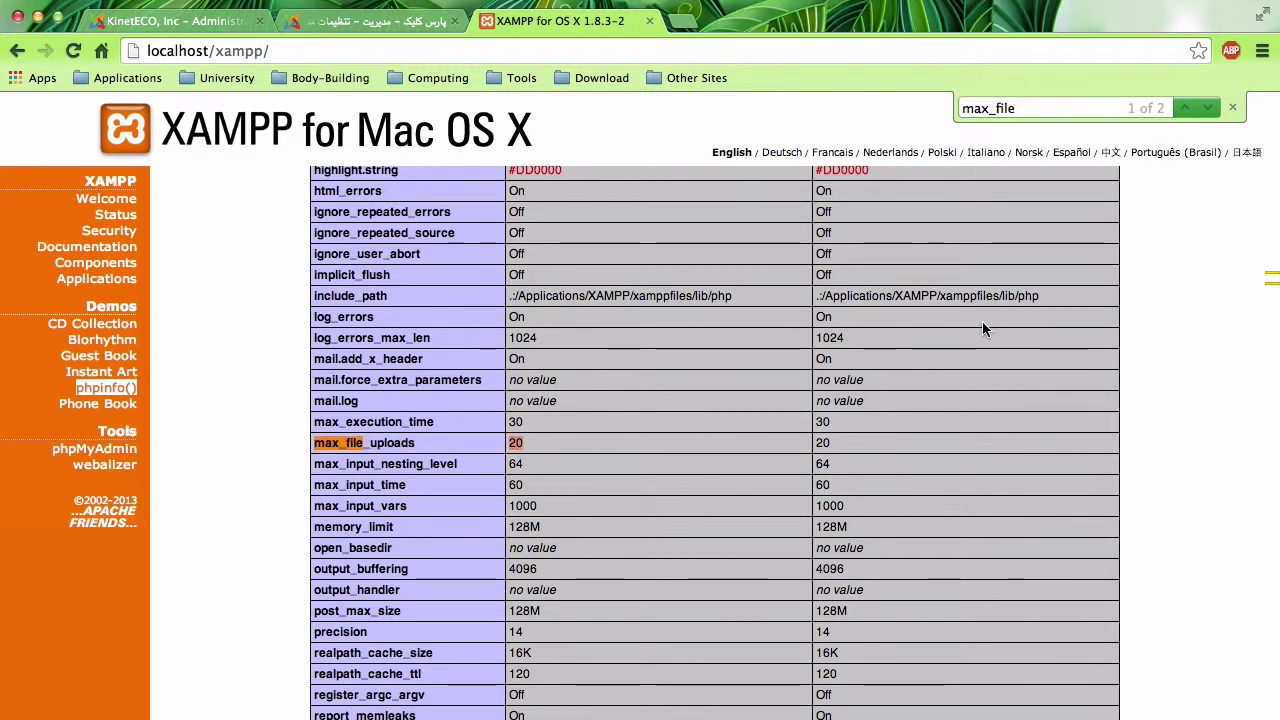
Find the Loaded Configuration File entry and mark php.ini in its path
scroll(770, 340, "down", 1)
scroll(770, 340, "down", 4)
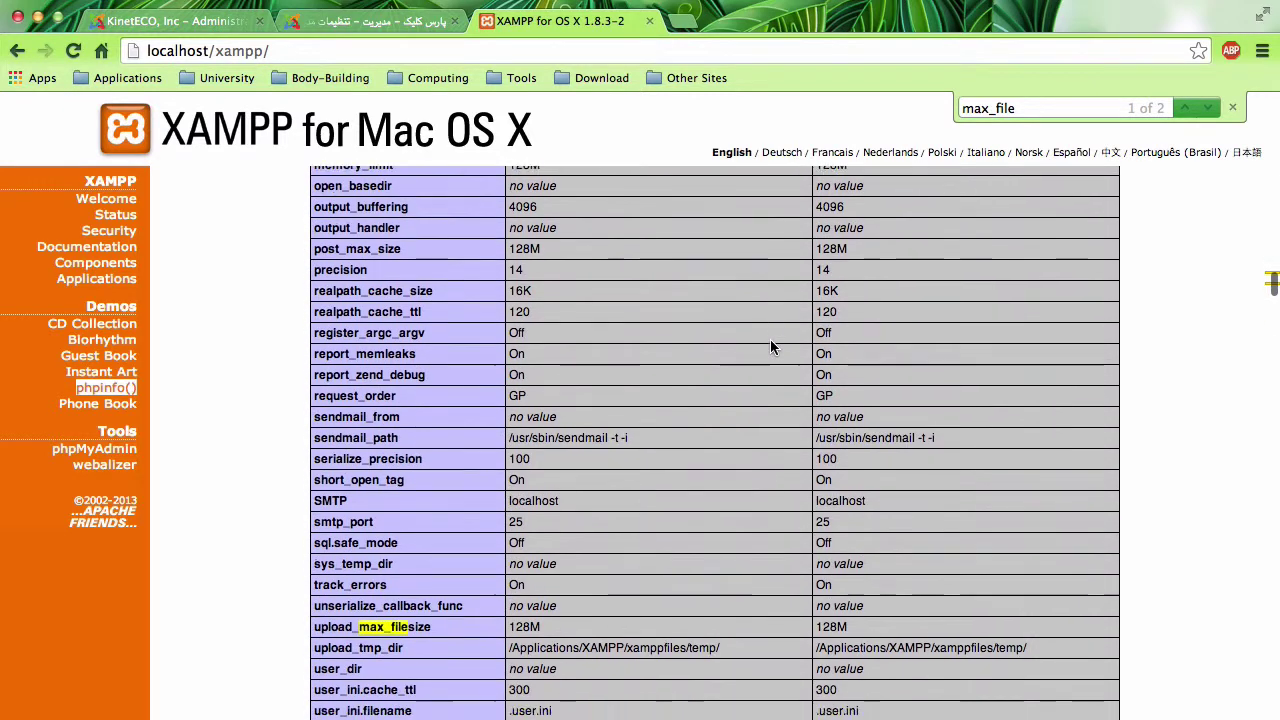
scroll(770, 342, "down", 1)
scroll(770, 342, "down", 1)
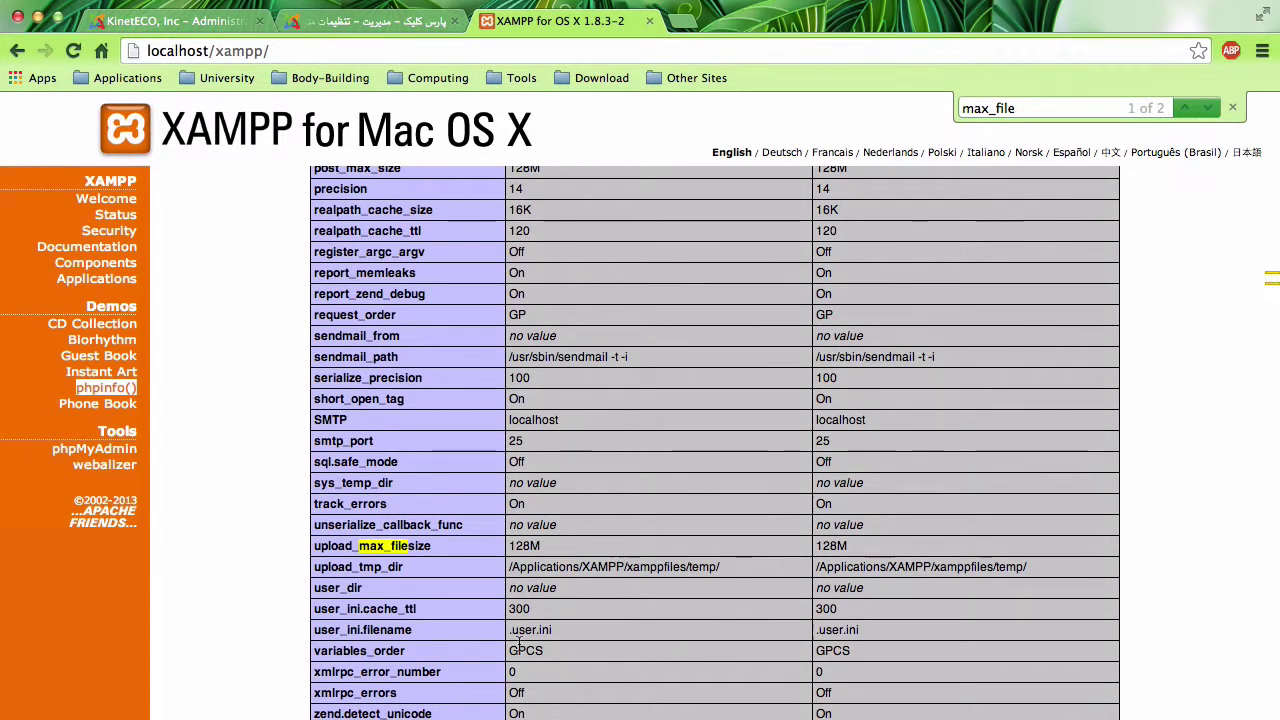
key("Home")
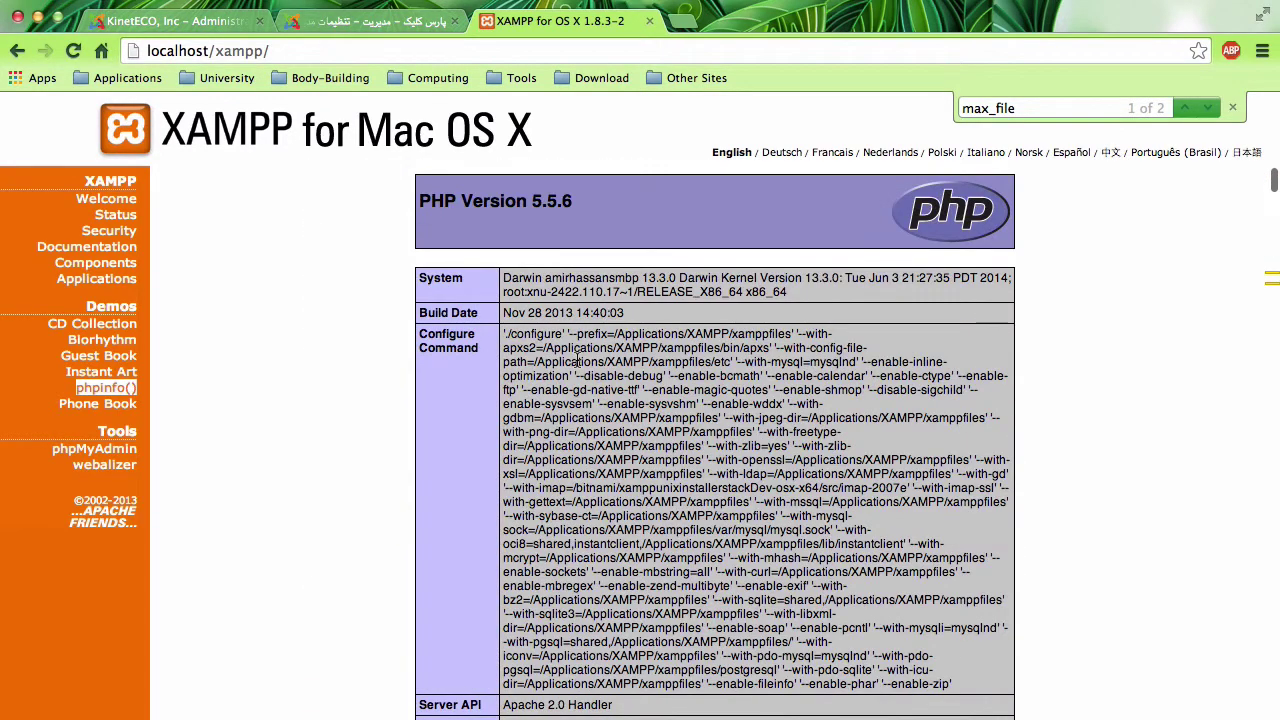
scroll(577, 362, "down", 5)
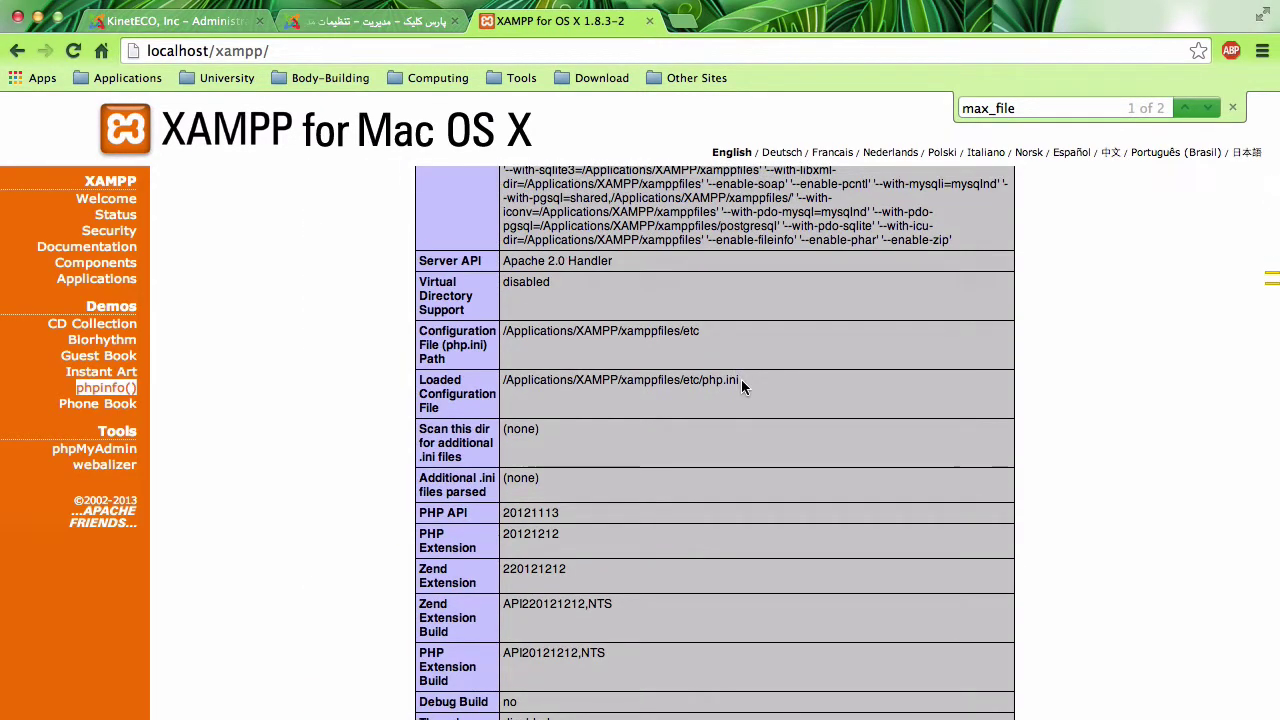
left_click_drag(741, 381, 702, 381)
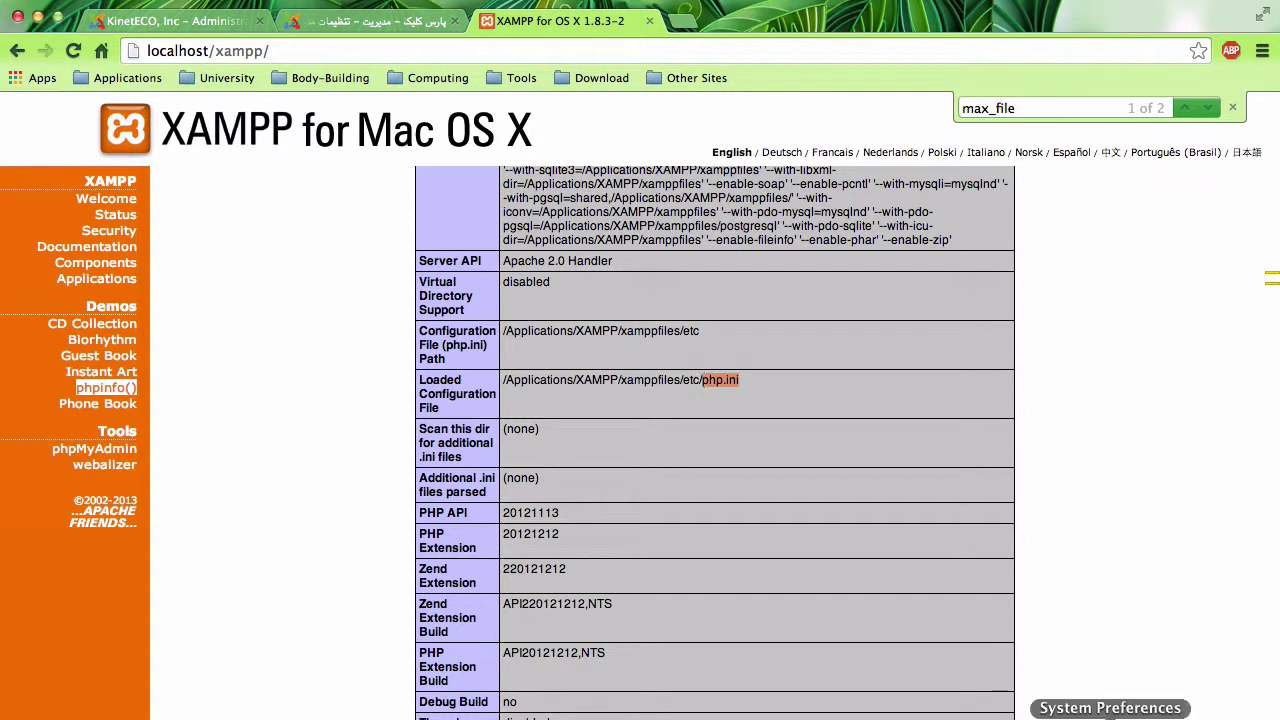
Bring up iTerm on the left and select the full php.ini path on phpinfo
left_click(1143, 715)
left_click_drag(717, 172, 237, 163)
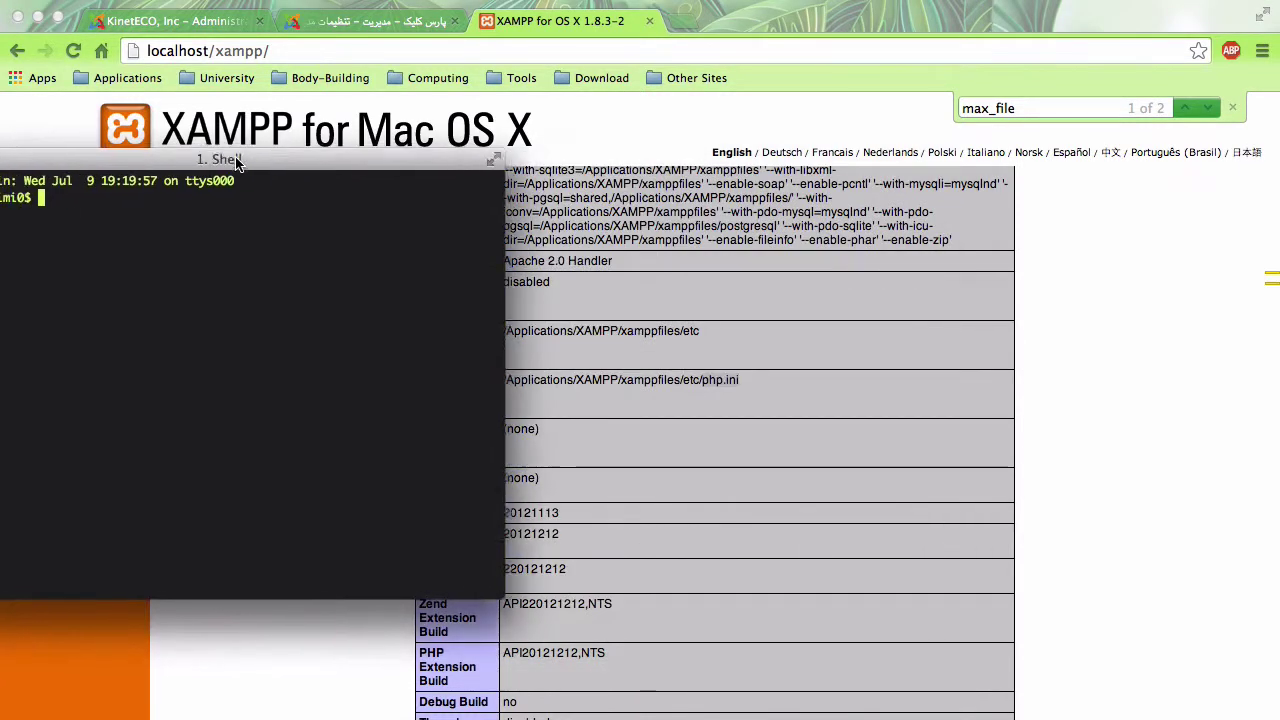
left_click(741, 381)
left_click_drag(749, 380, 505, 380)
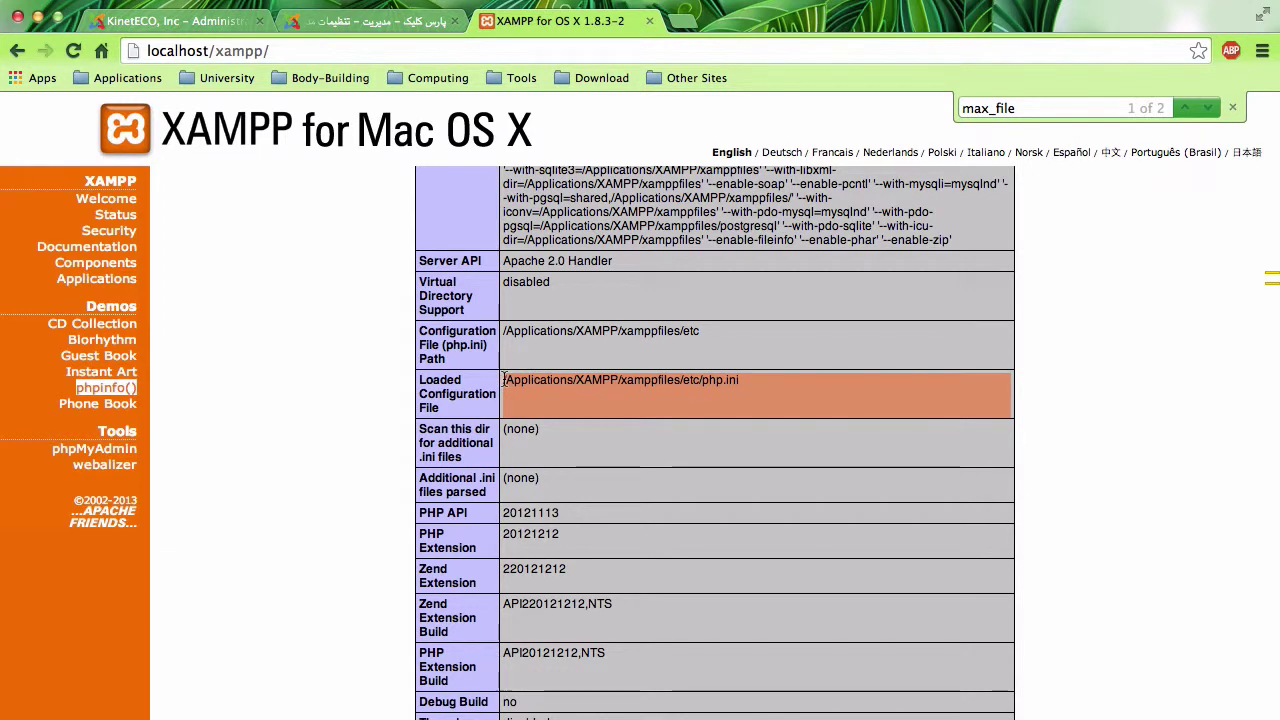
Attempt cd to the php.ini path, then mark just the etc folder part of it
left_click(1147, 712)
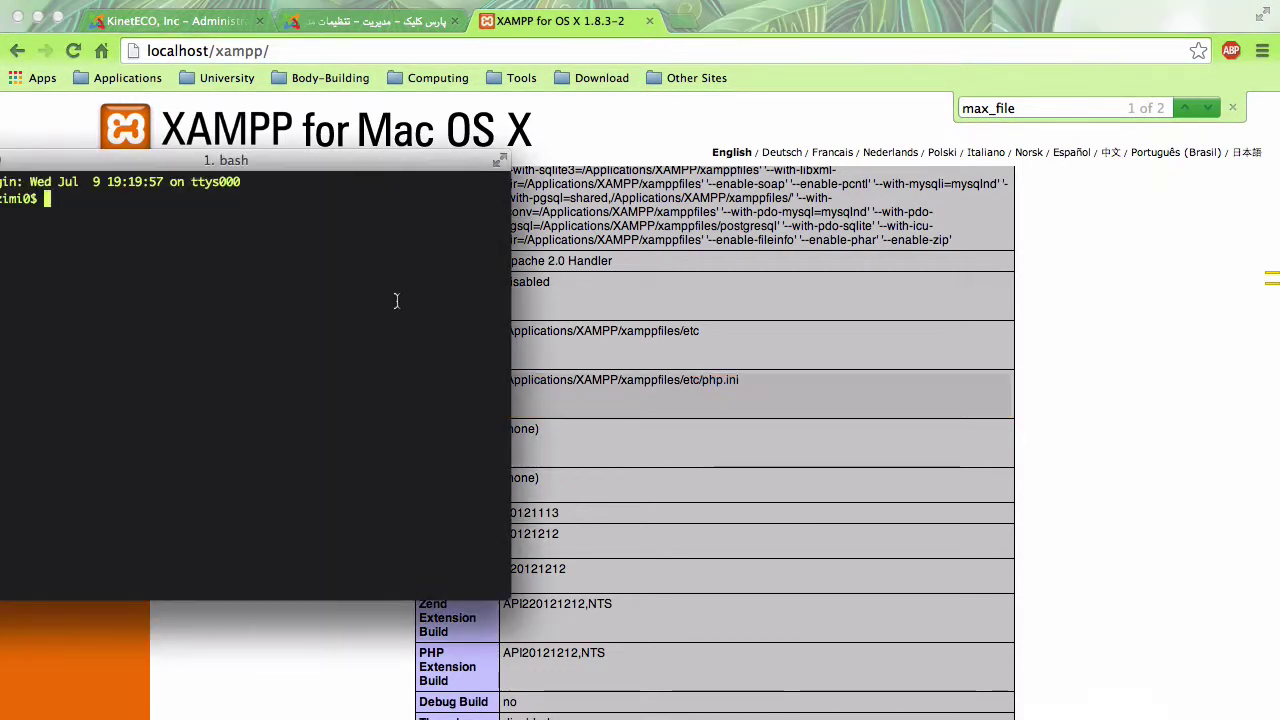
type("d")
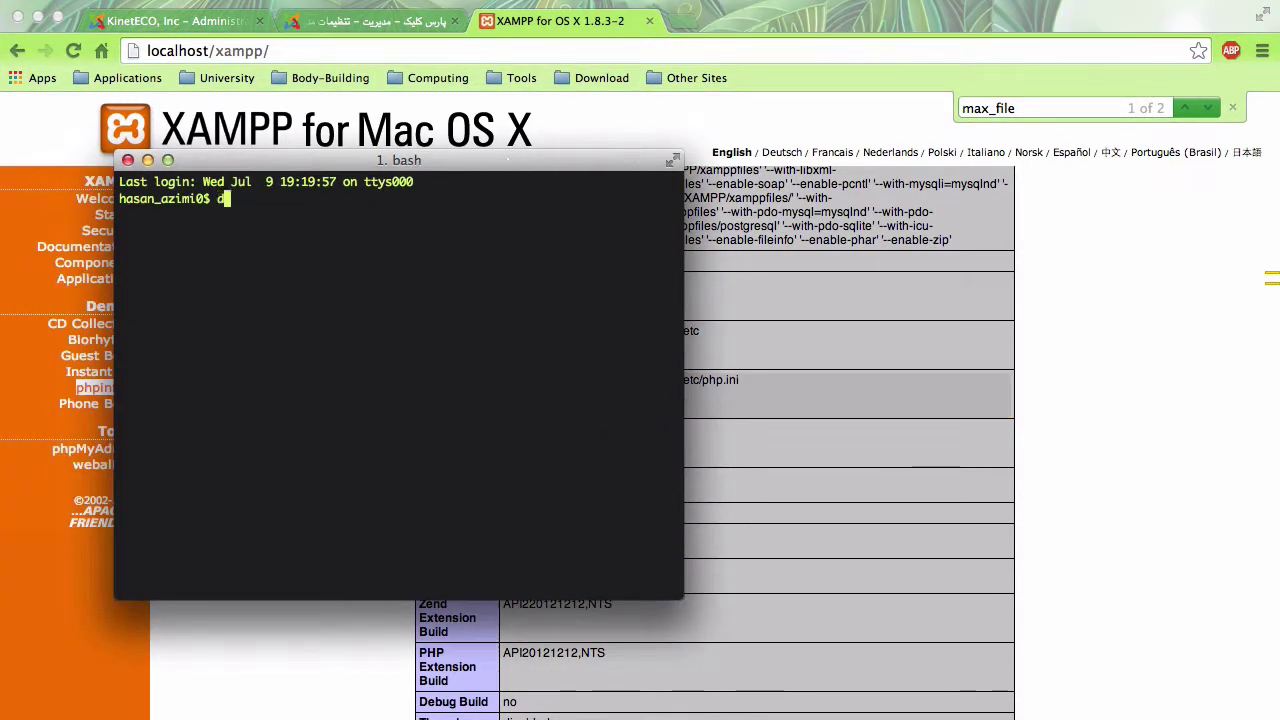
key("BackSpace")
key("BackSpace")
type("cd /Applications/XAMPP/xamppfiles/etc/php.ini")
key("Return")
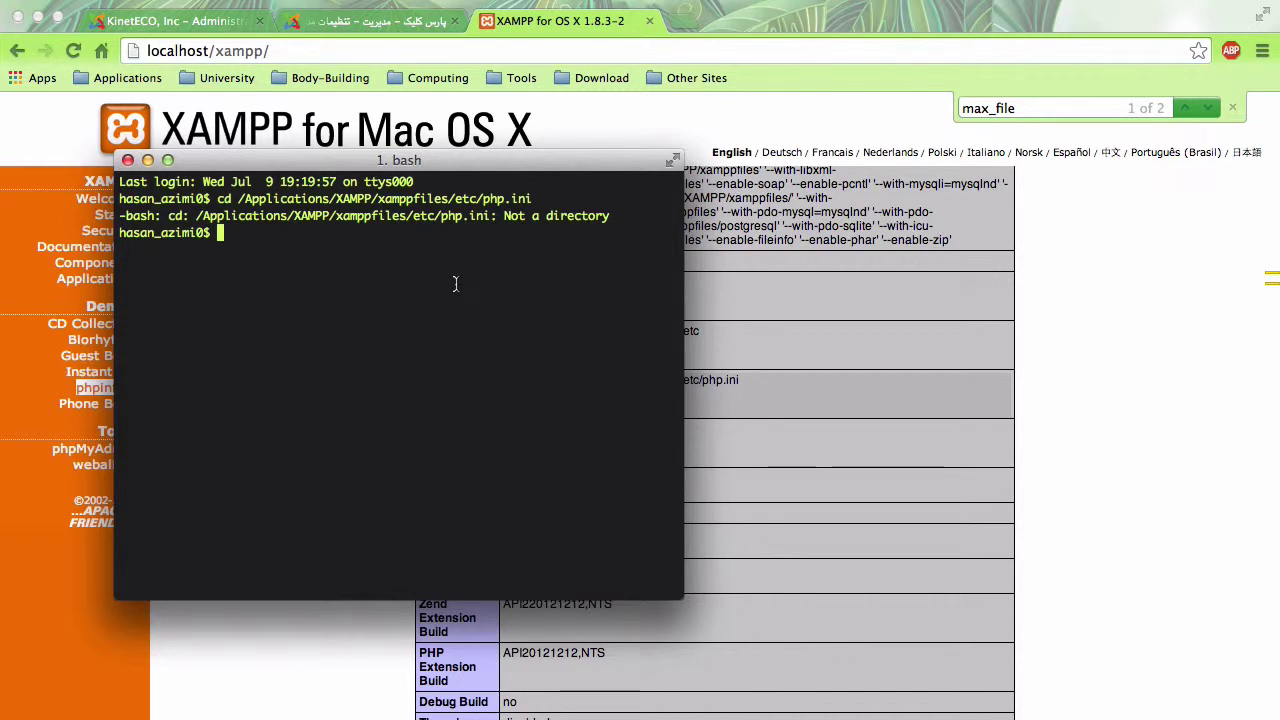
left_click(828, 327)
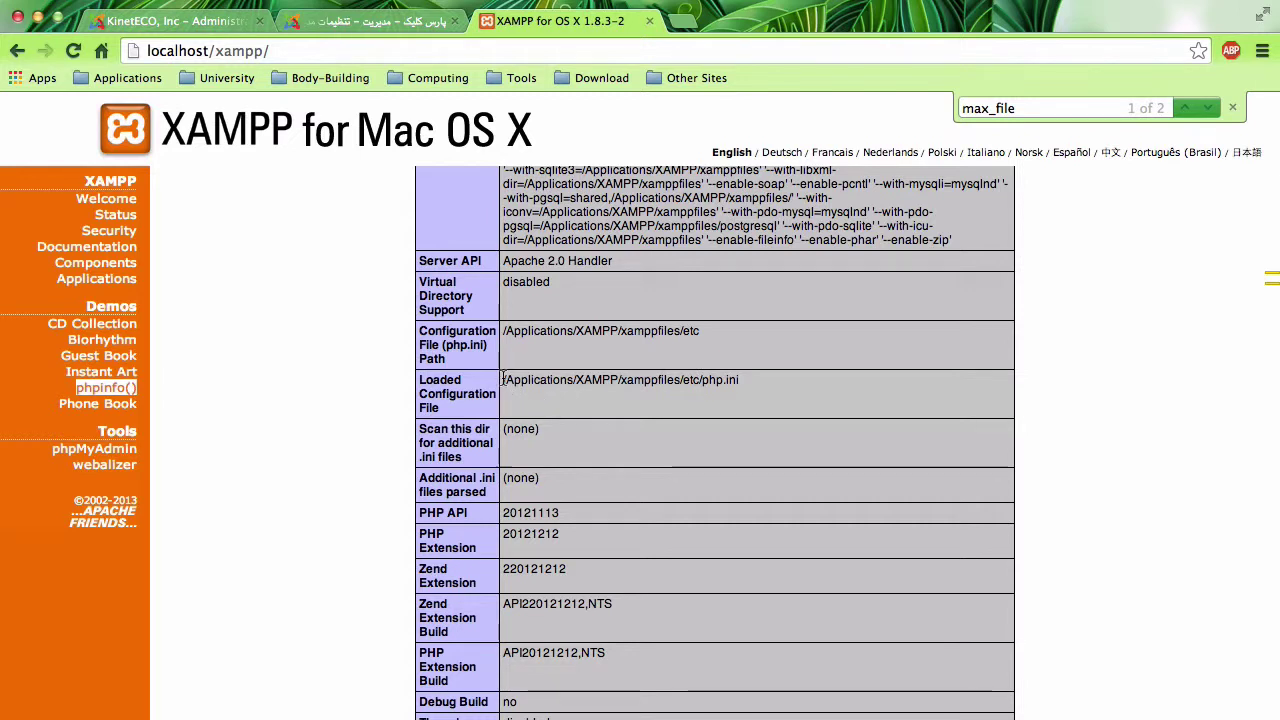
mouse_move(503, 380)
left_mouse_down()
mouse_move(737, 379)
mouse_move(705, 379)
left_mouse_up()
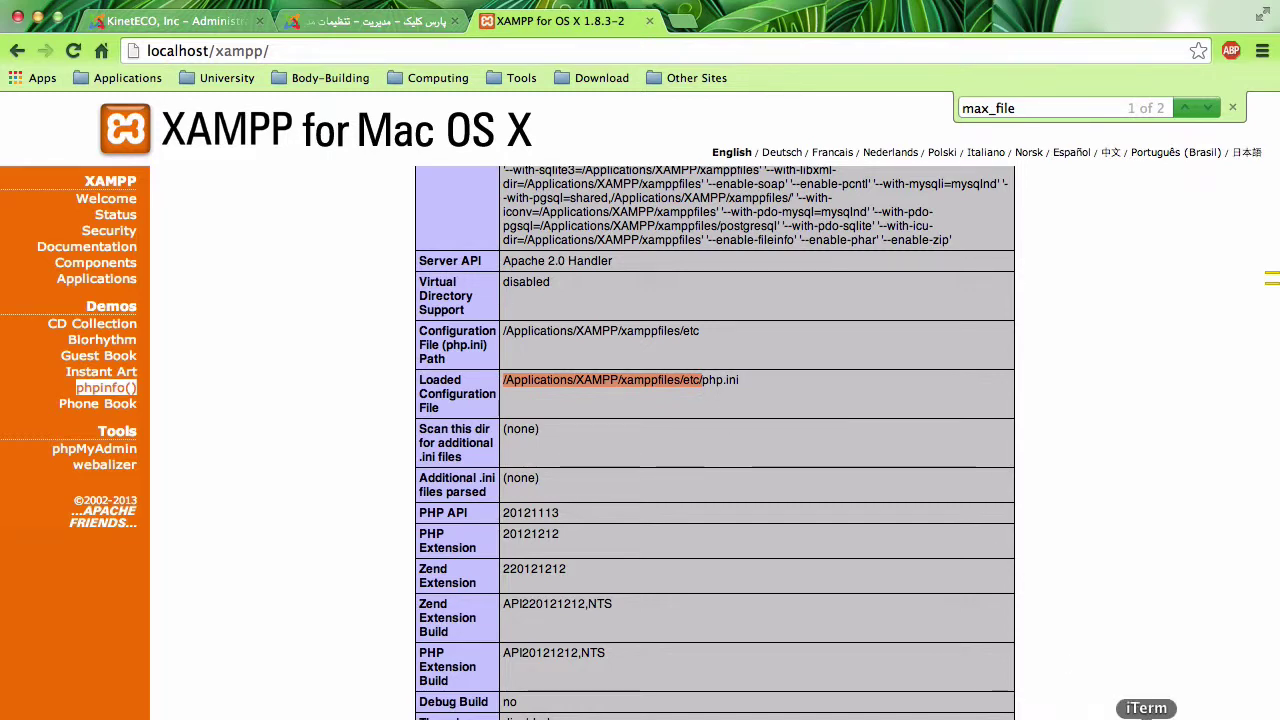
Change to /Applications/XAMPP/xamppfiles/etc/, list it, and run sudo nano php.ini with the password
left_click(1062, 712)
type("cd ")
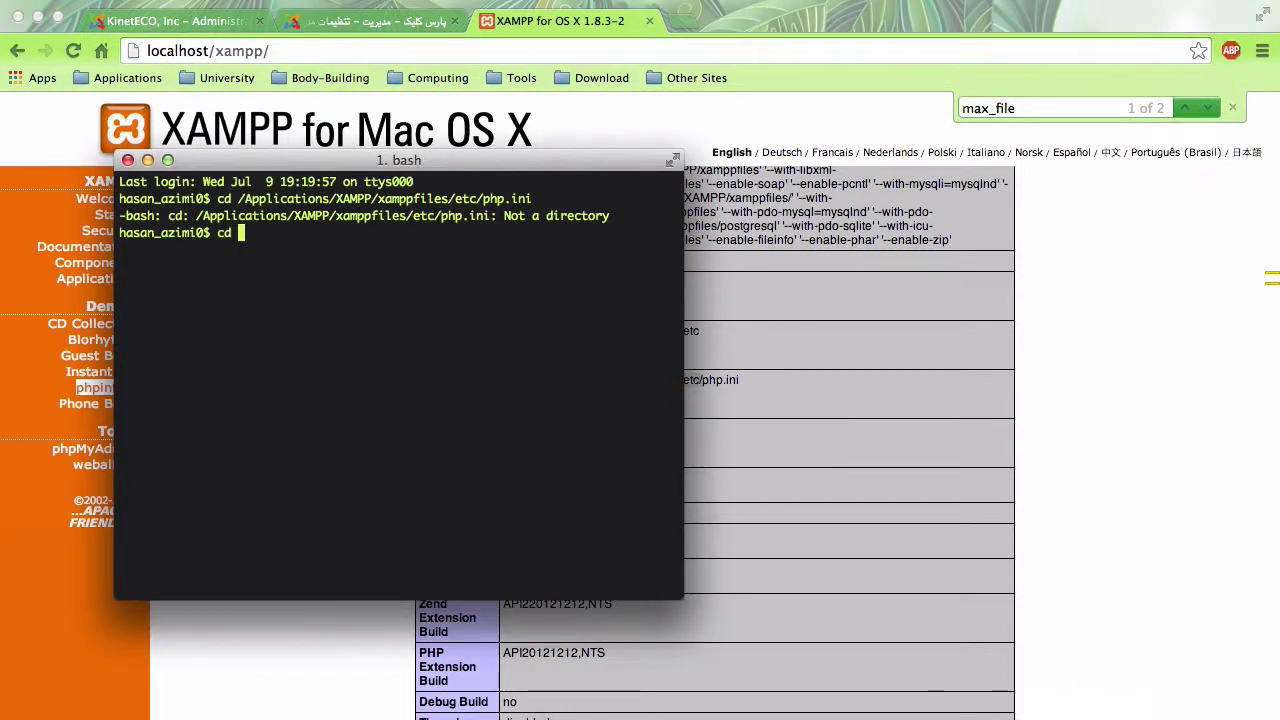
type("/Applications/XAMPP/xamppfiles/etc/")
key("Return")
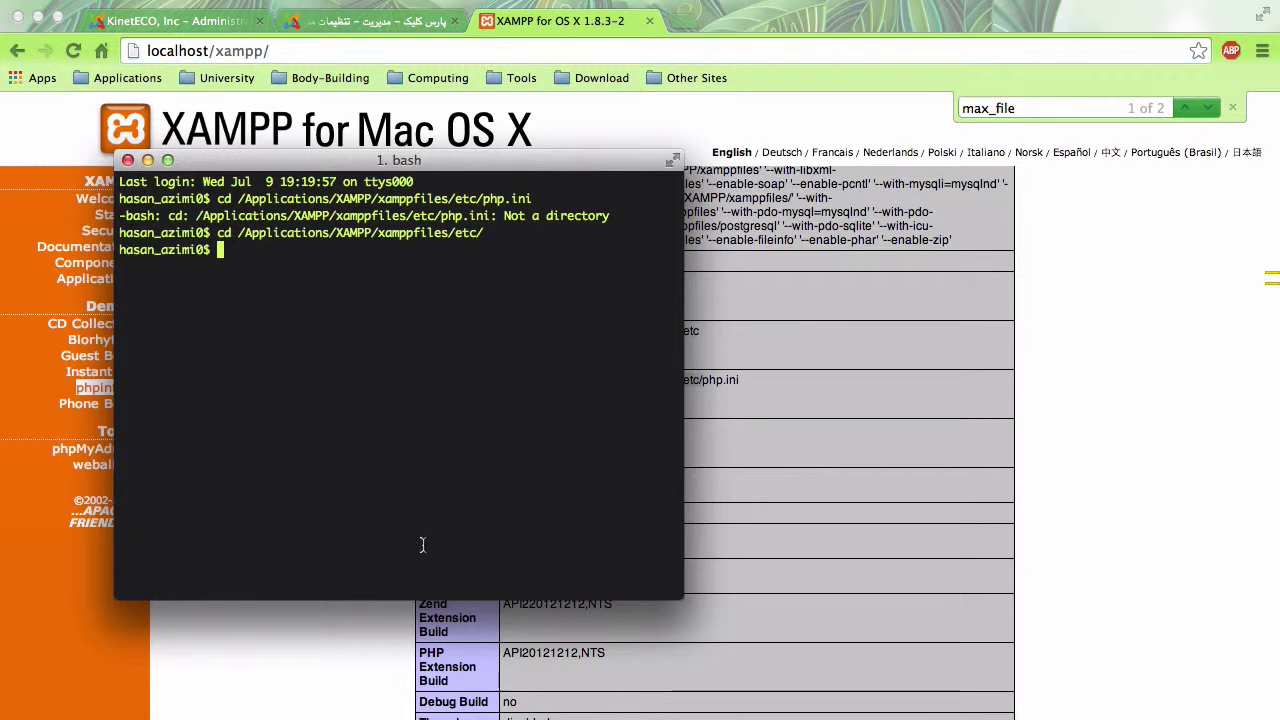
type("ls")
key("Return")
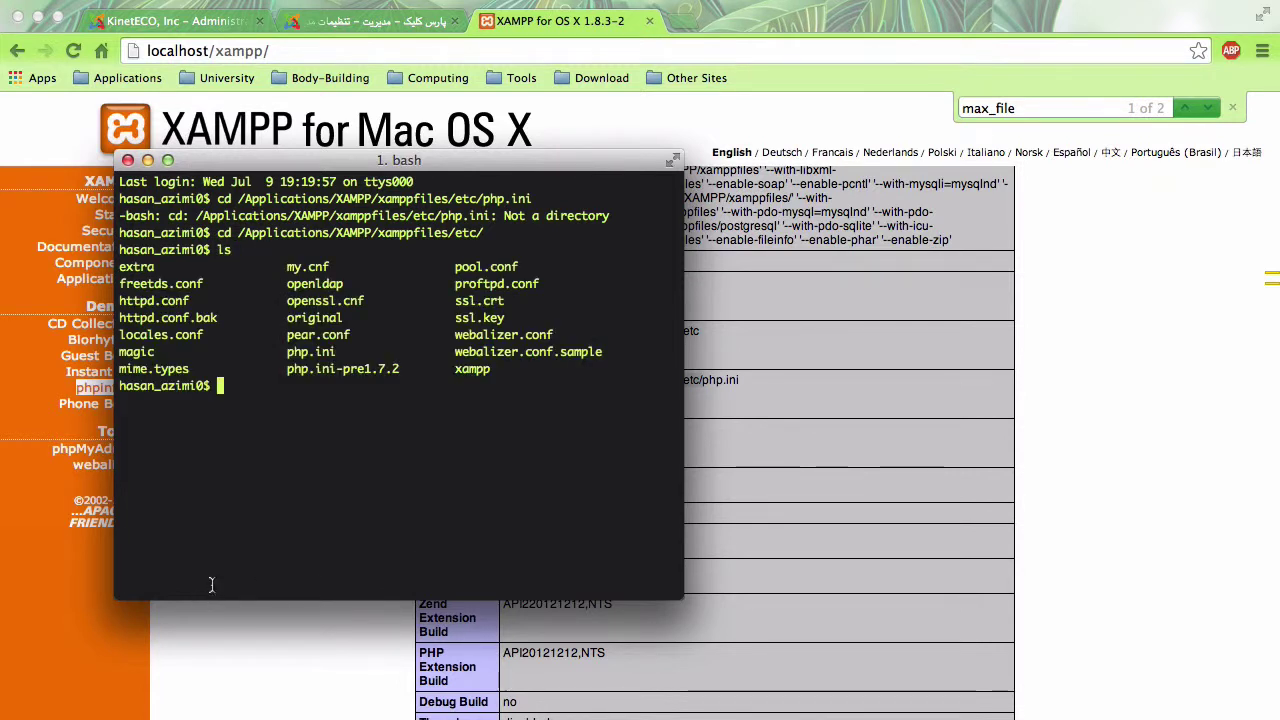
type("sudo n")
type("ano ")
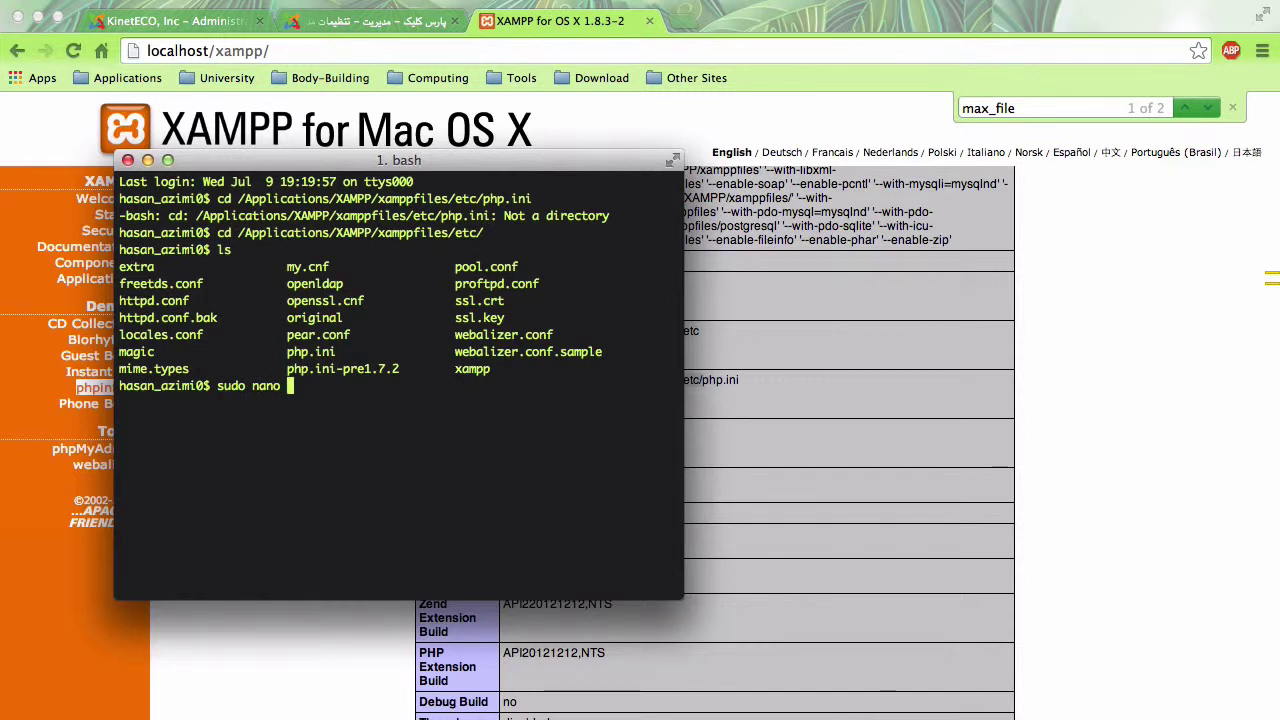
type("php.")
type("ini")
key("Return")
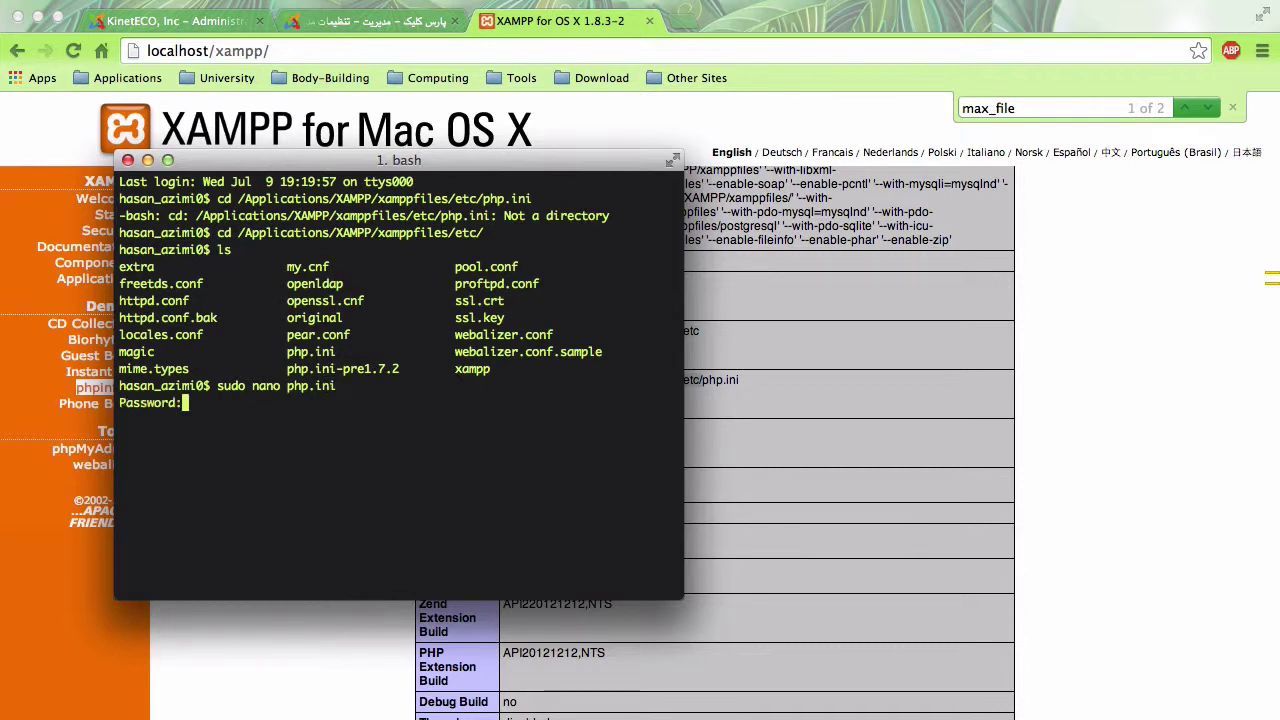
key("Return")
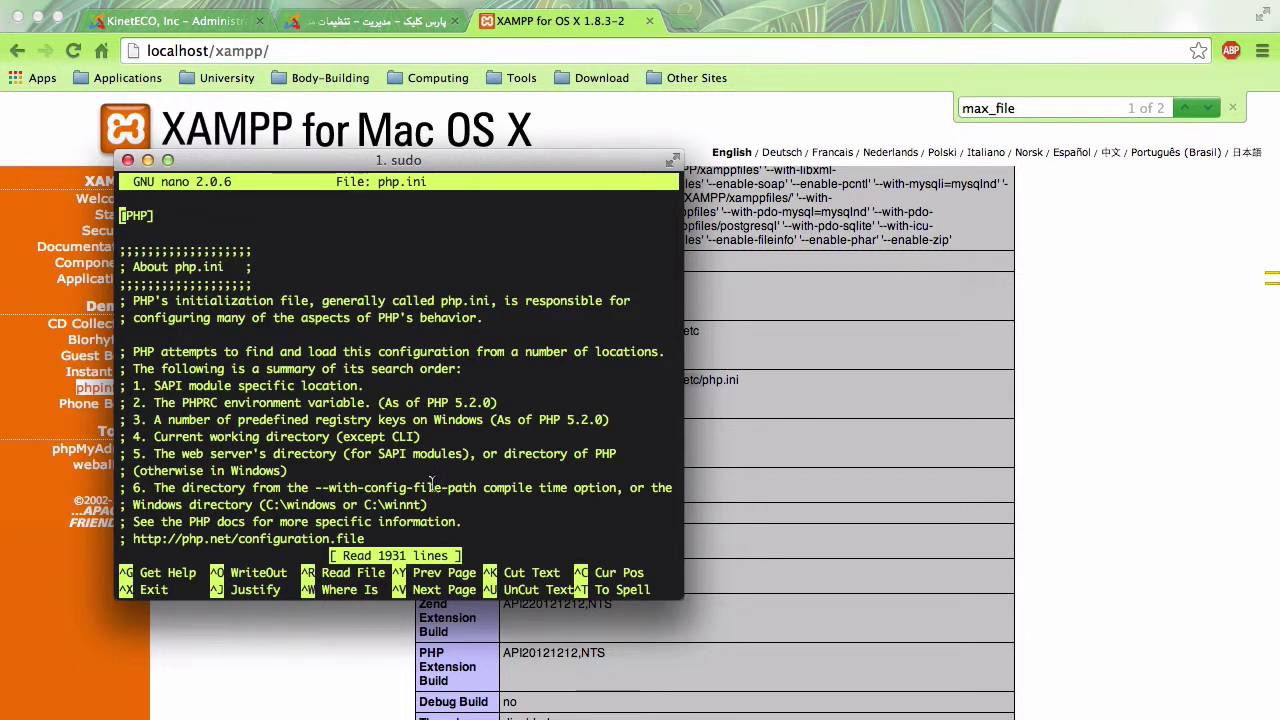
Open nano's search in php.ini and re-find upload_max_filesize on phpinfo by searching 'size'
key("ctrl+w")
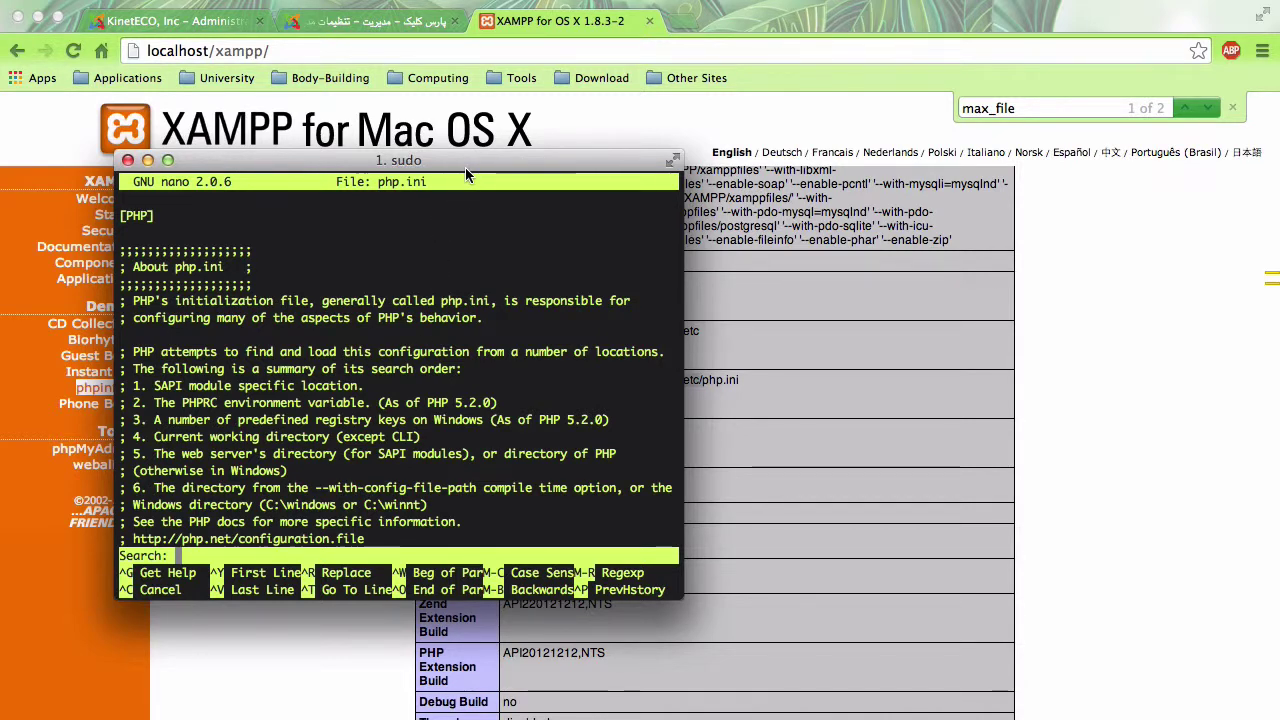
left_click(1035, 108)
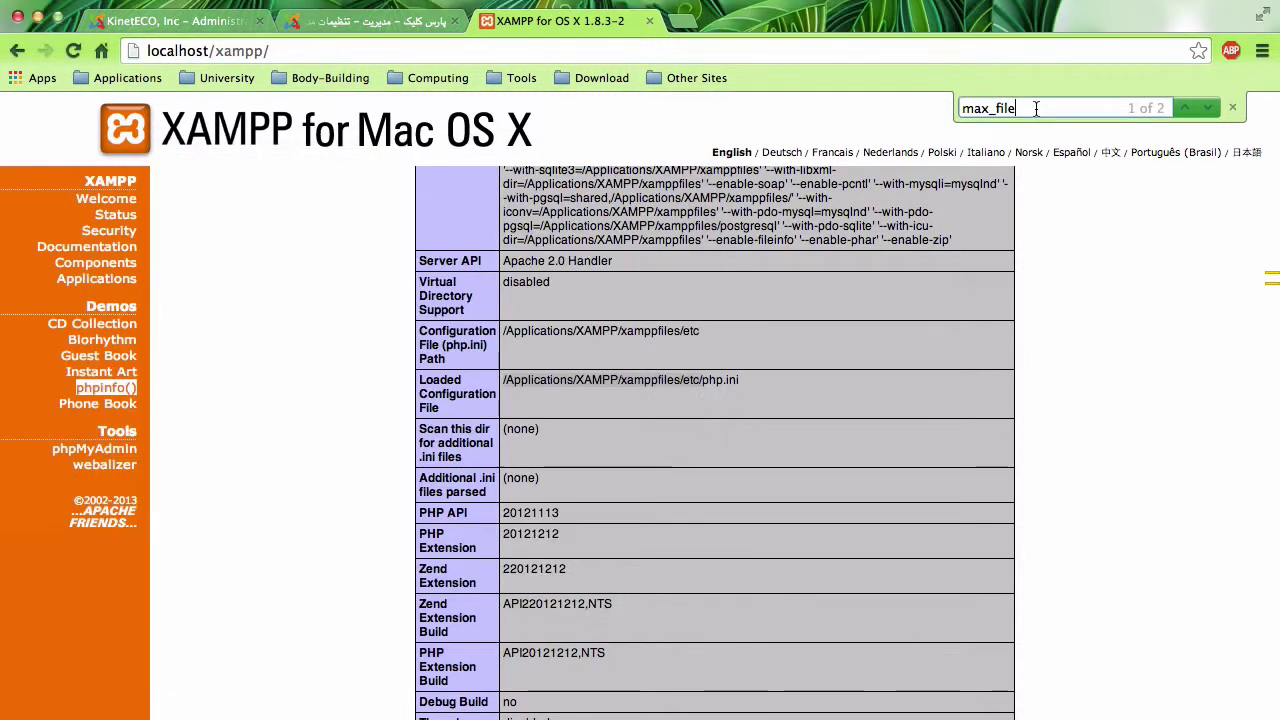
double_click(1035, 107)
type("file")
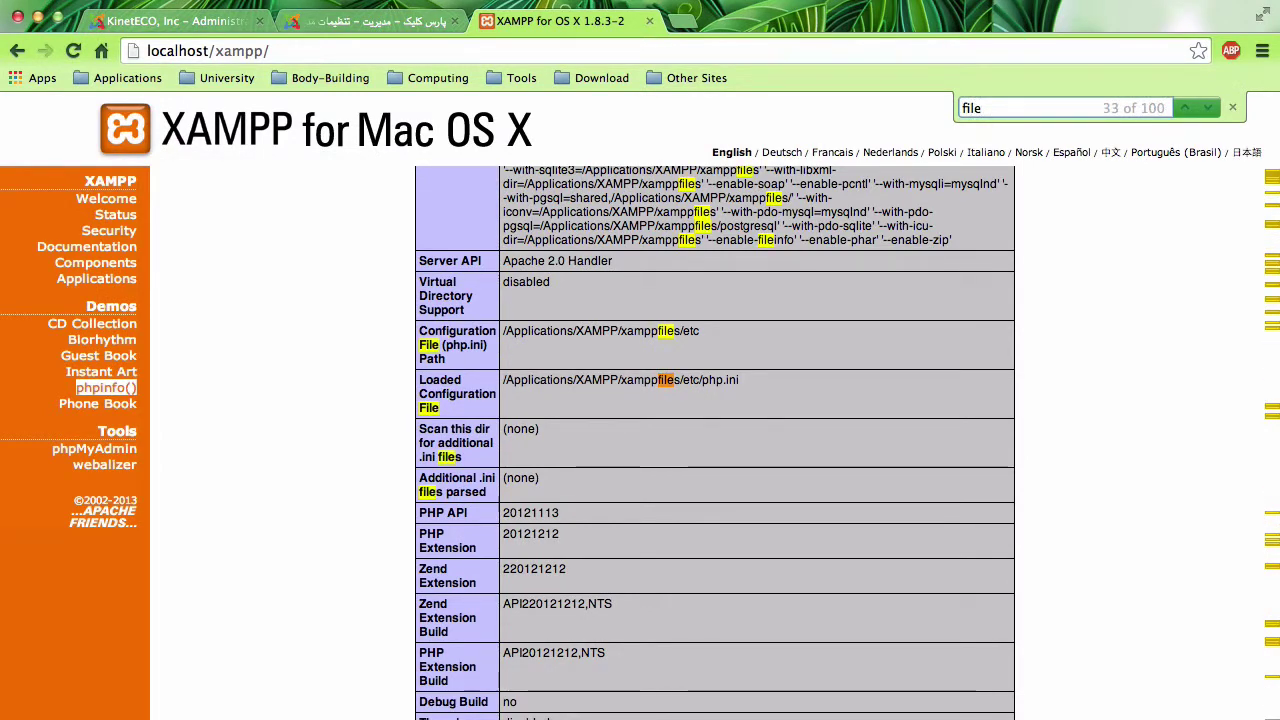
key("BackSpace")
key("BackSpace")
key("BackSpace")
type("size")
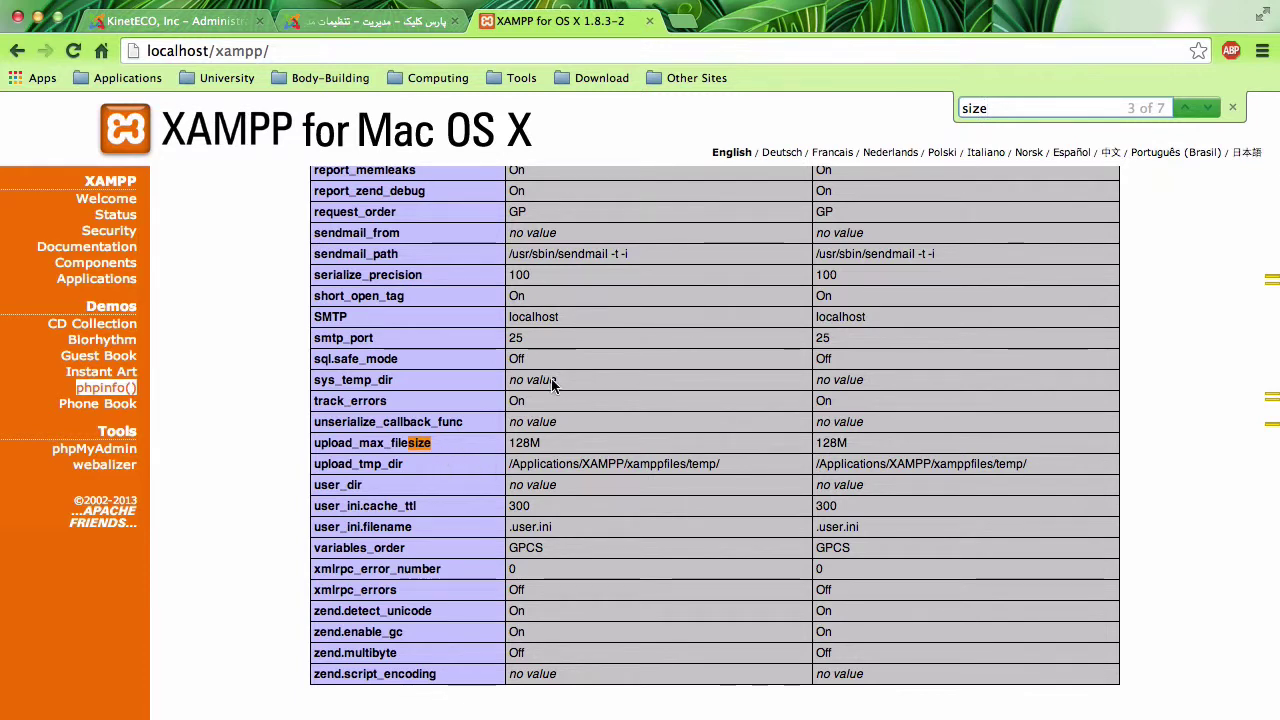
left_click(1232, 107)
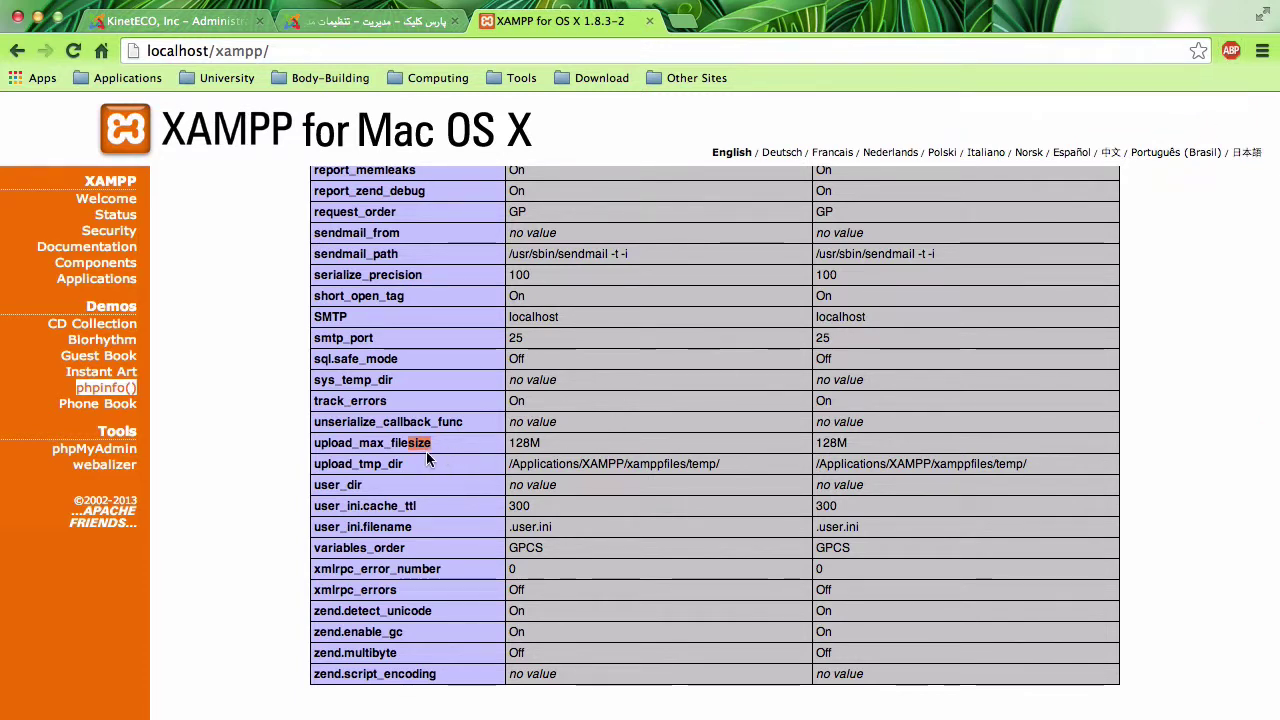
left_click_drag(432, 442, 316, 442)
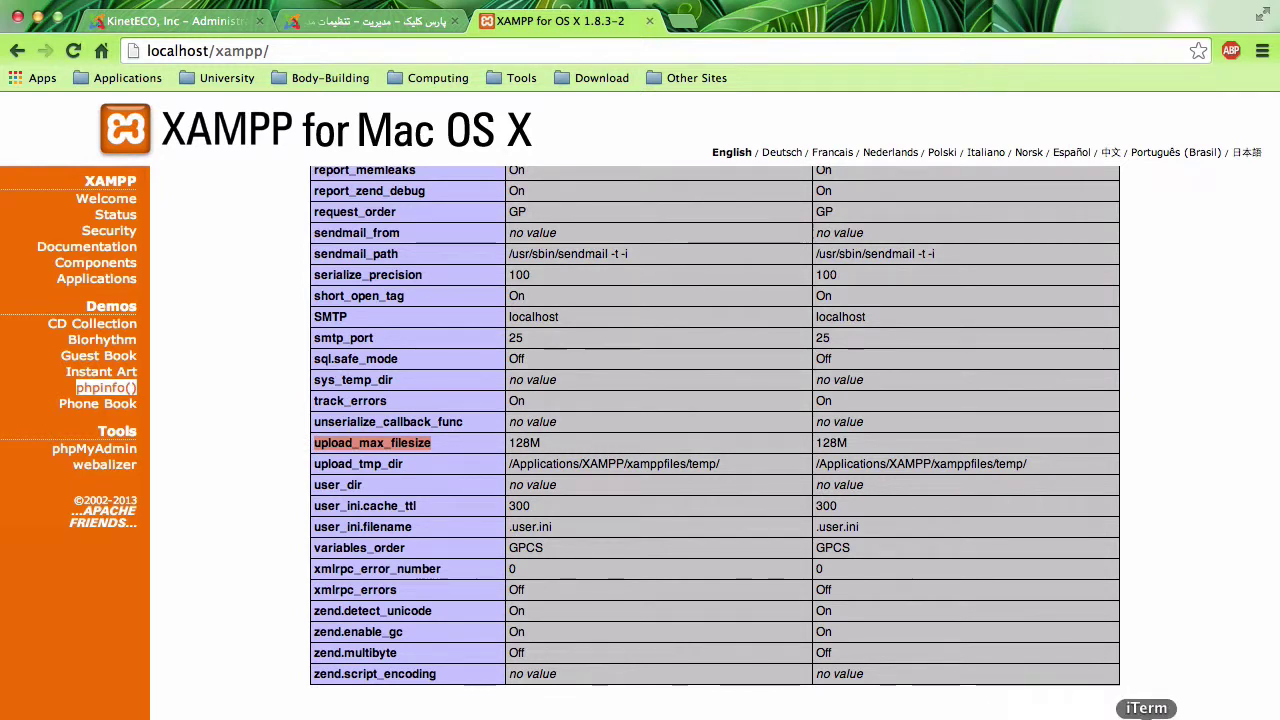
left_click(1143, 710)
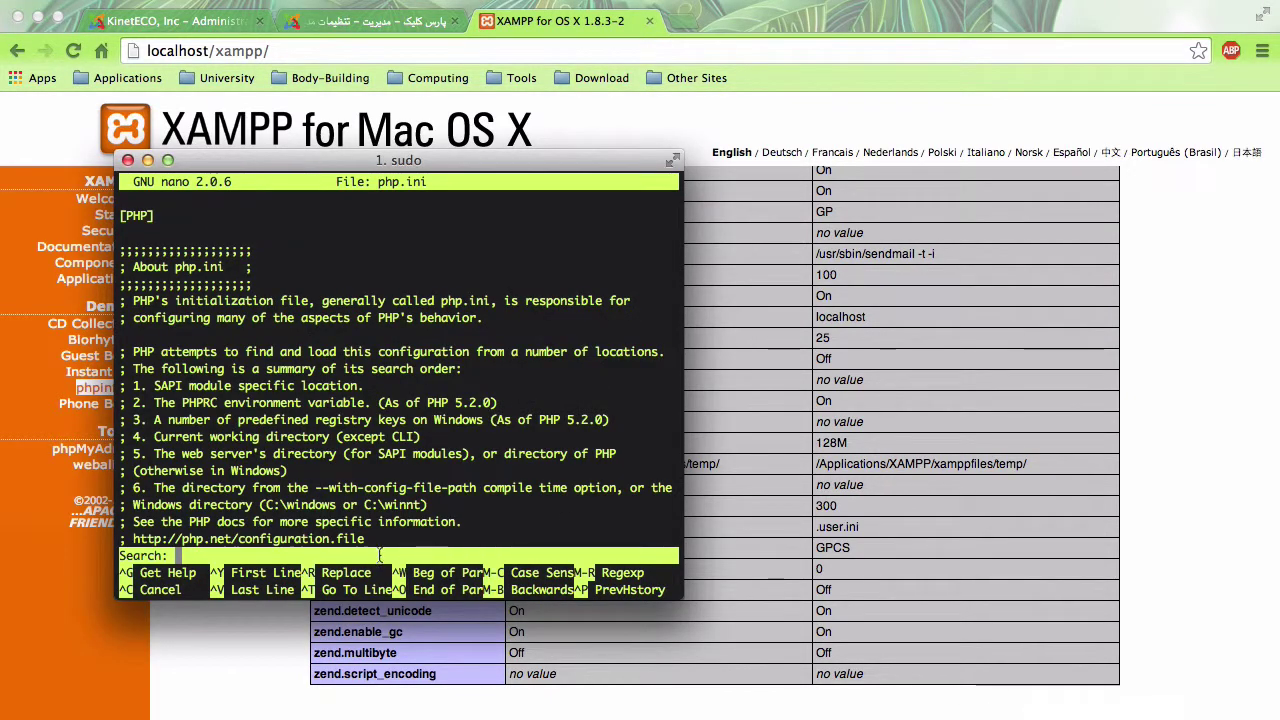
Find upload_max_filesize in php.ini, confirm its 128M value, and close the terminal window
type("upload_max_filesize")
key("Return")
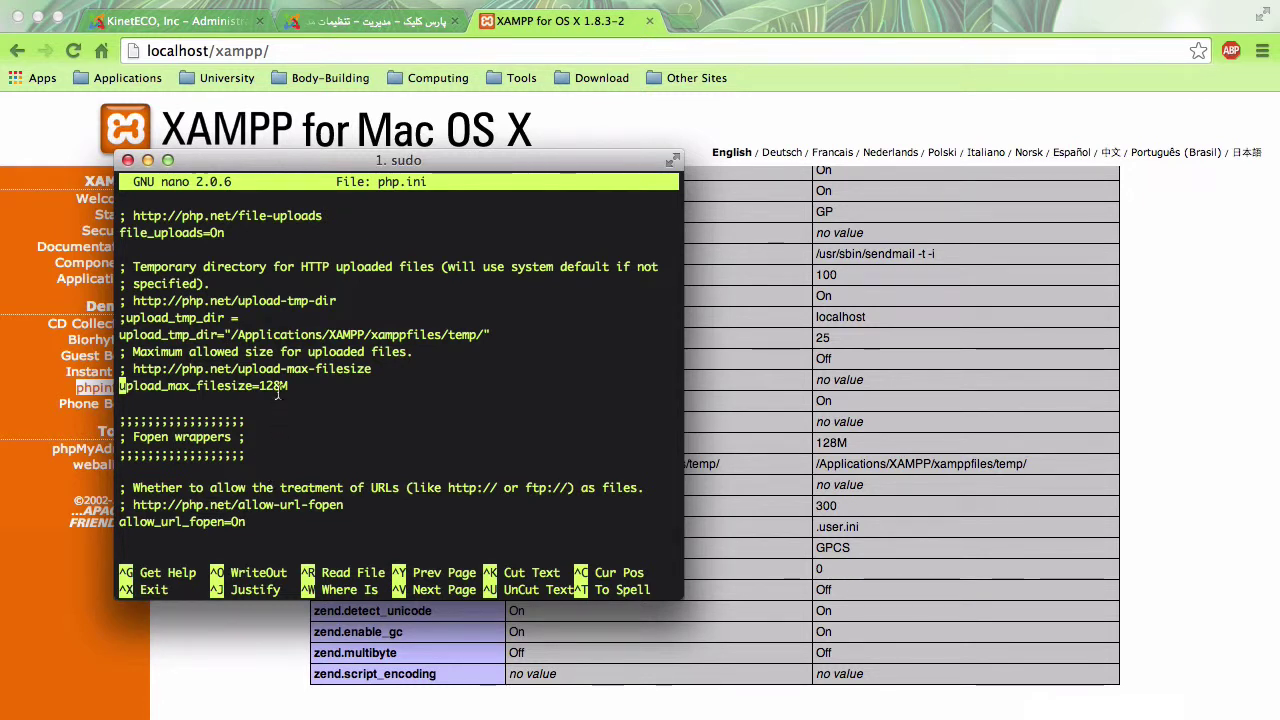
left_click_drag(290, 386, 262, 386)
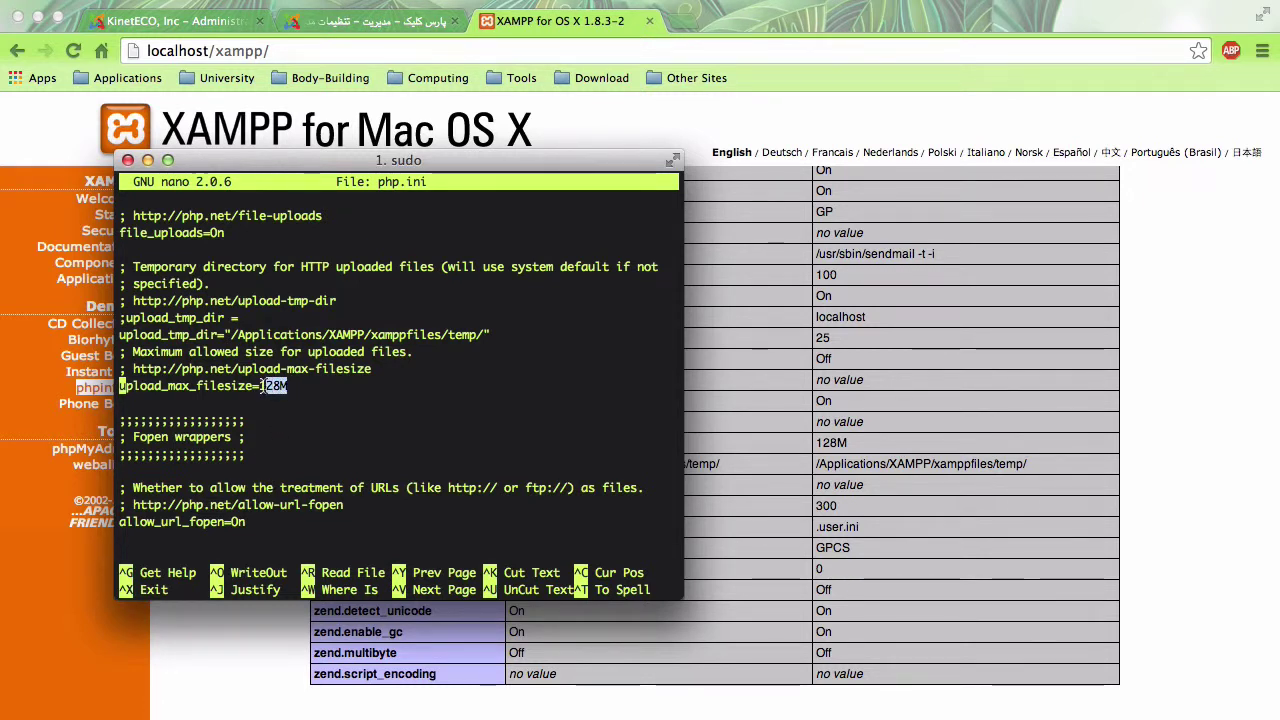
left_click(297, 386)
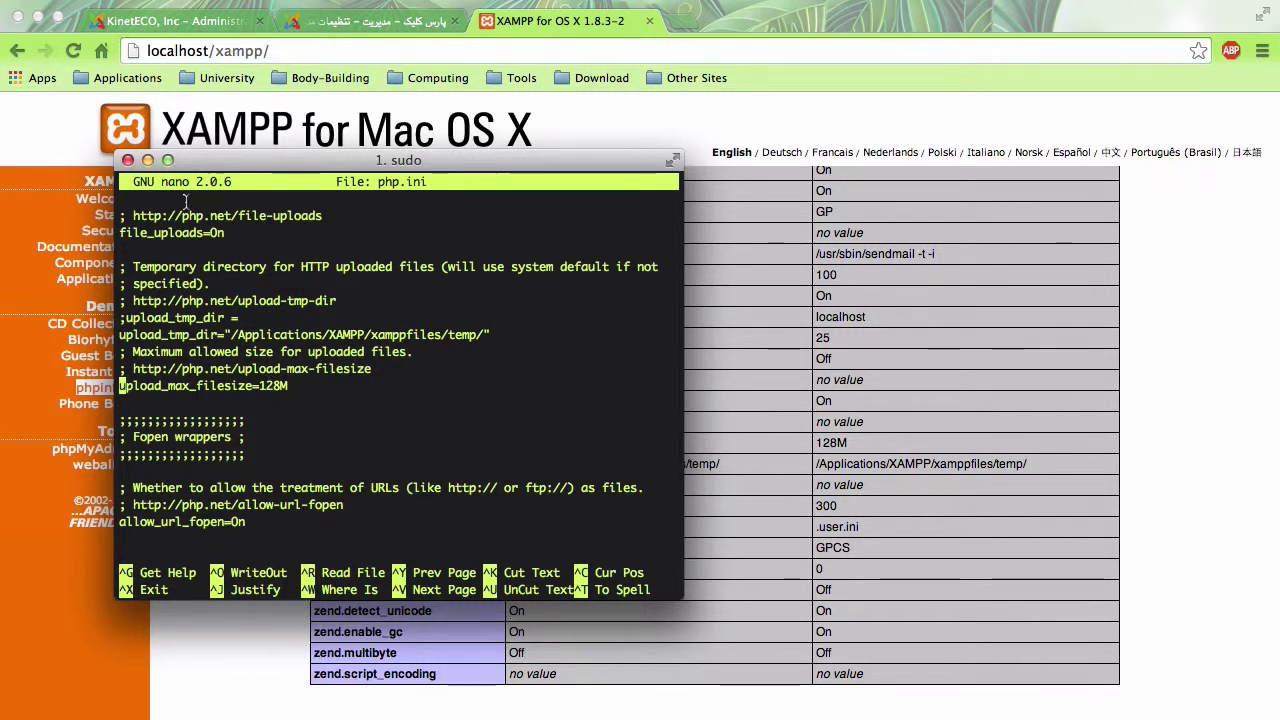
left_click(128, 160)
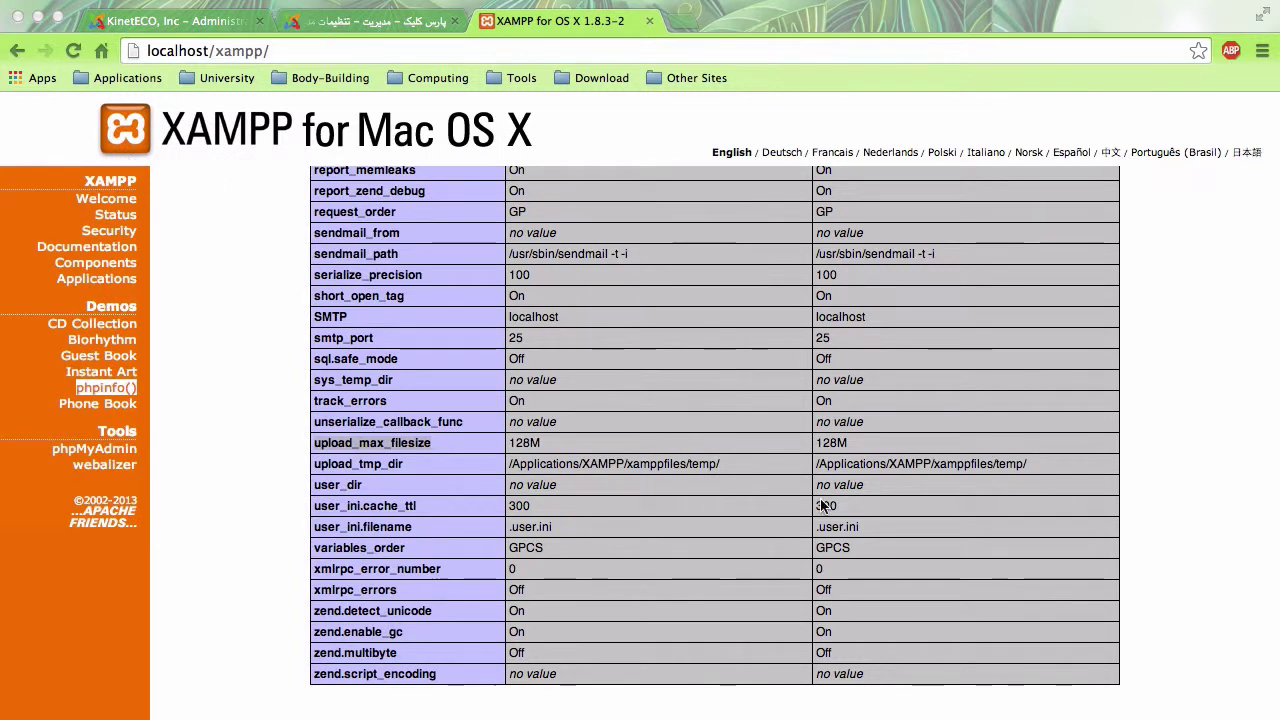
Quit iTerm from the Dock and switch back to the Joomla media settings
right_click(1150, 712)
left_click(1065, 693)
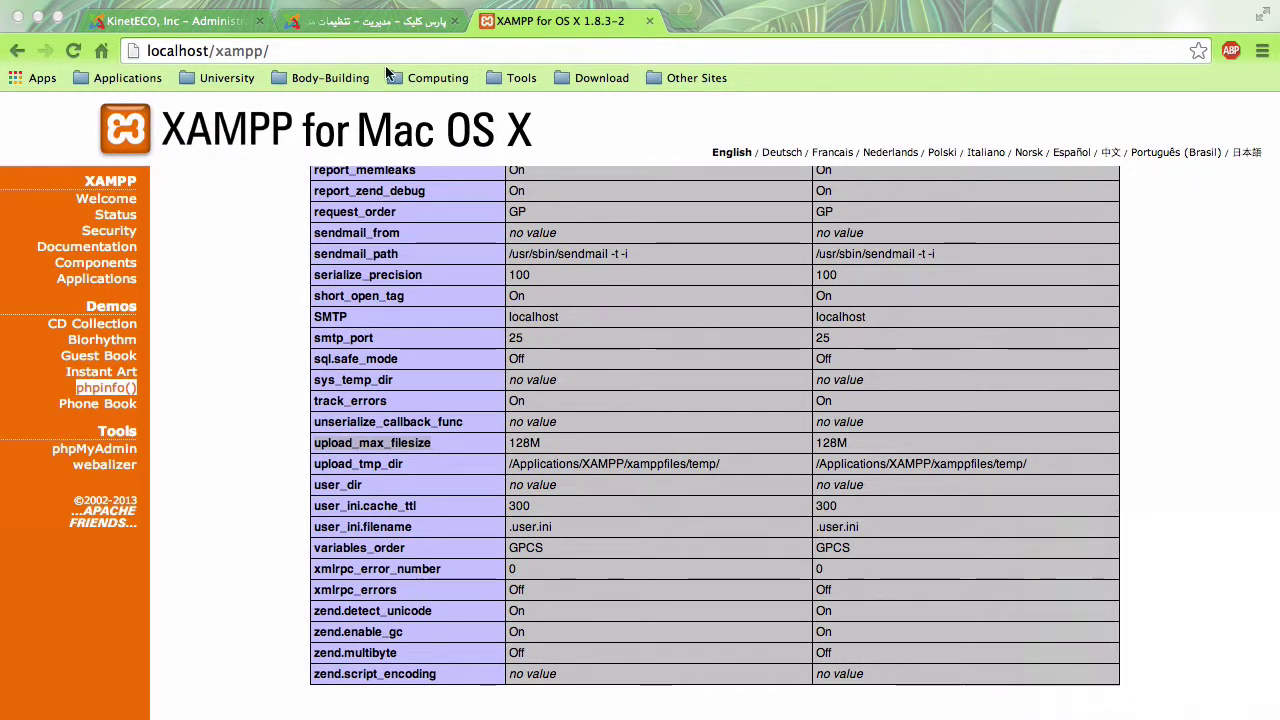
left_click(380, 20)
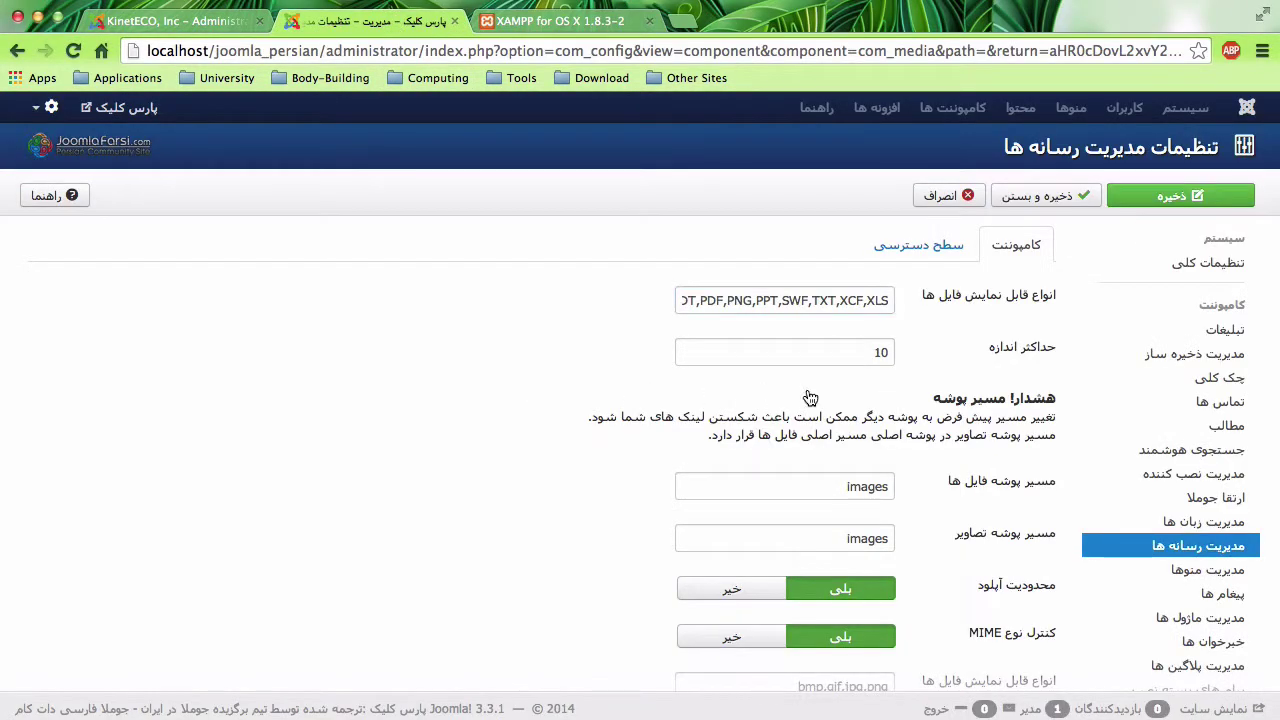
scroll(833, 395, "down", 3)
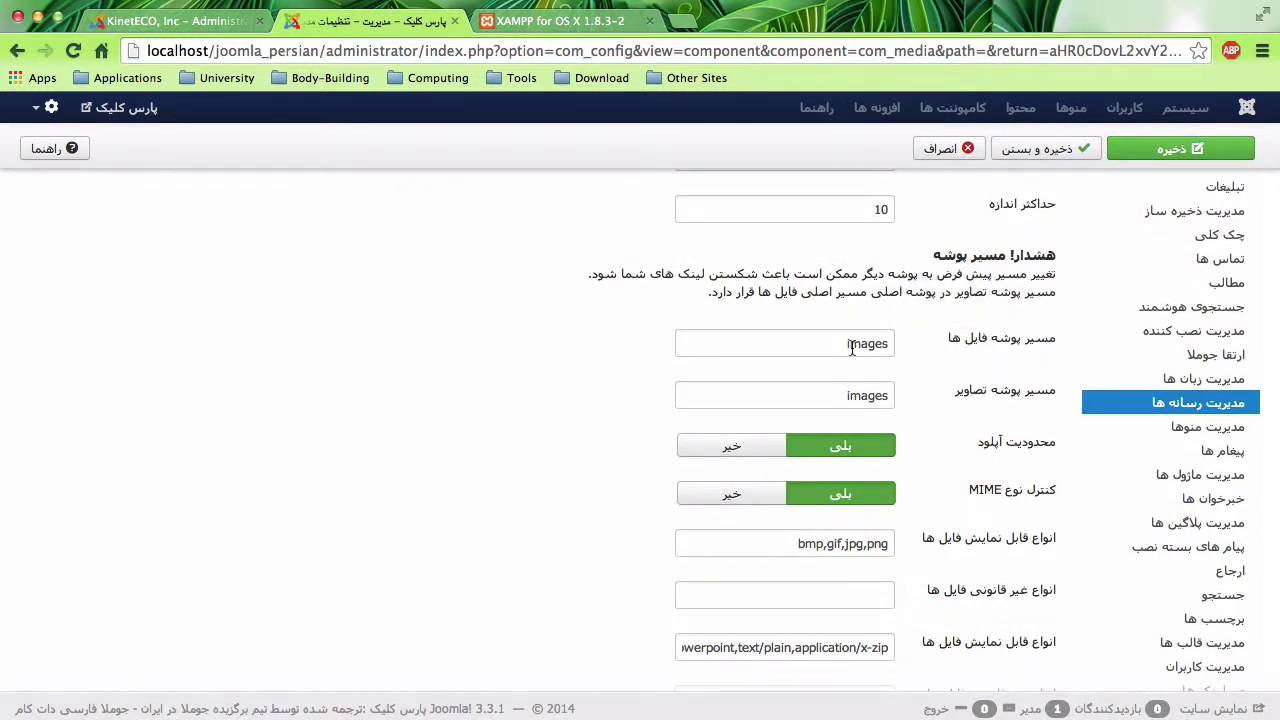
scroll(954, 489, "up", 3)
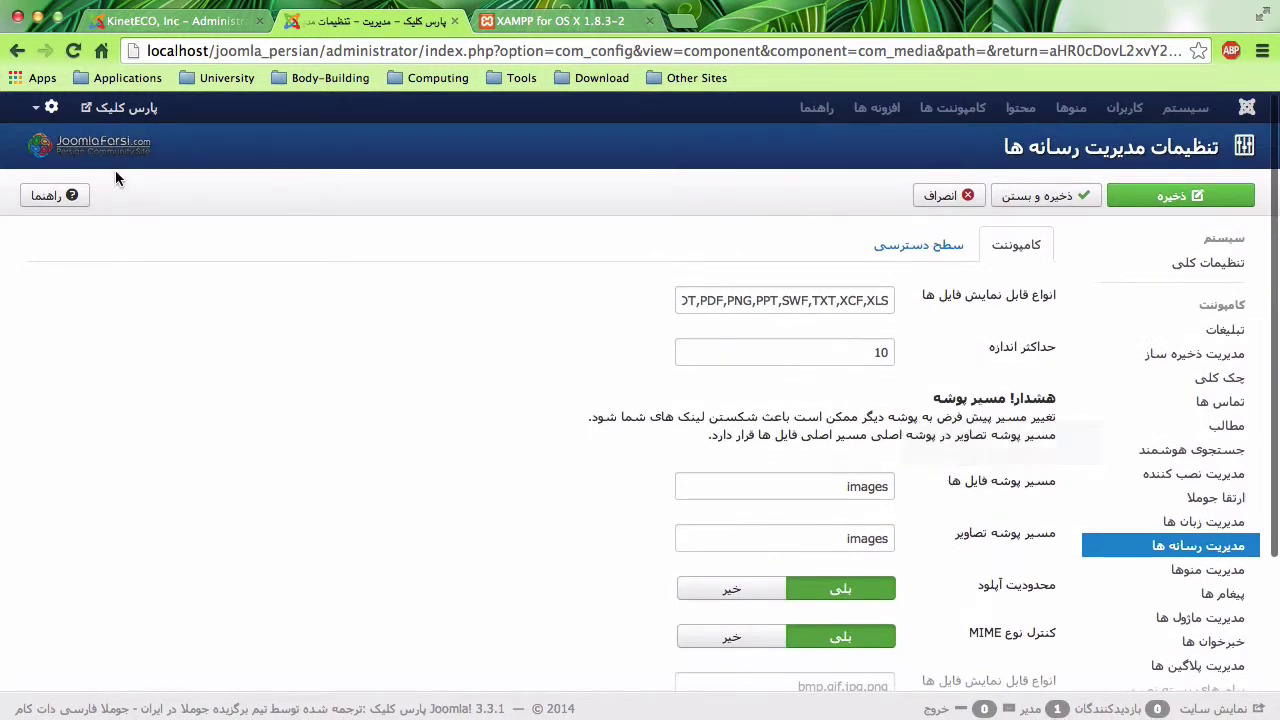
Glance at the KinetECO update tab, then scroll through Joomla's Media Manager options
left_click(175, 20)
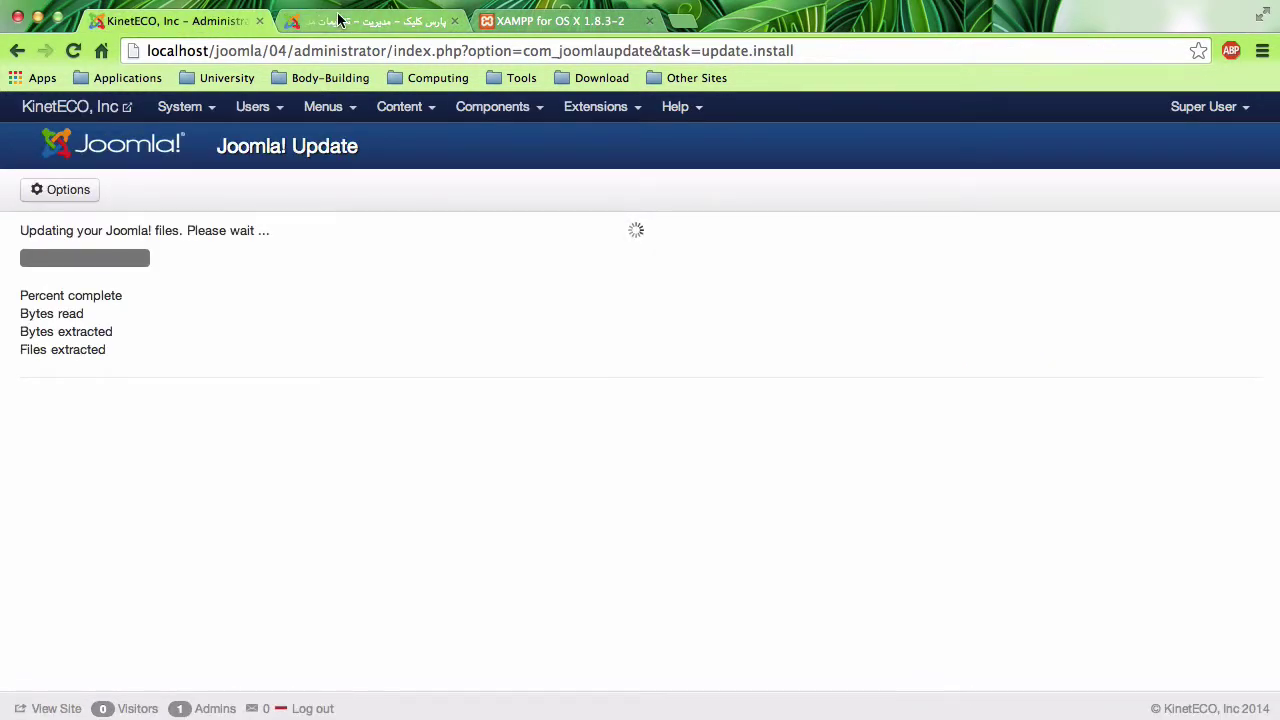
left_click(338, 20)
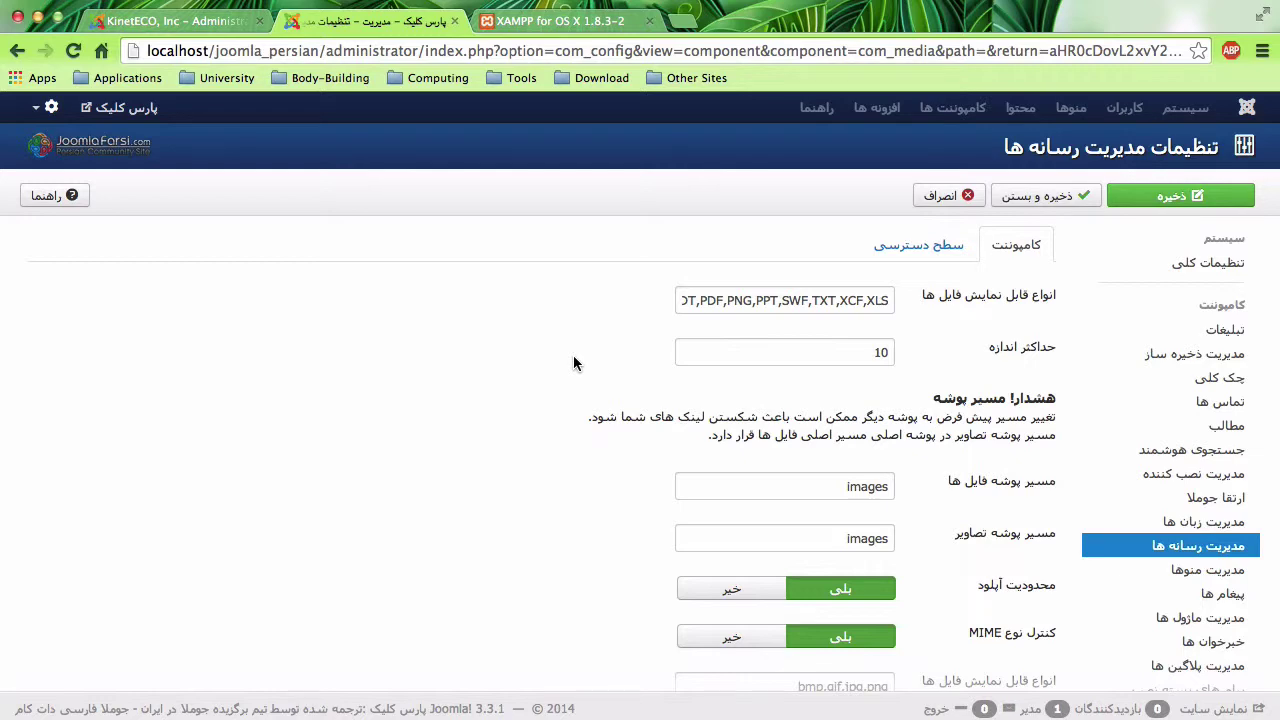
scroll(574, 358, "down", 5)
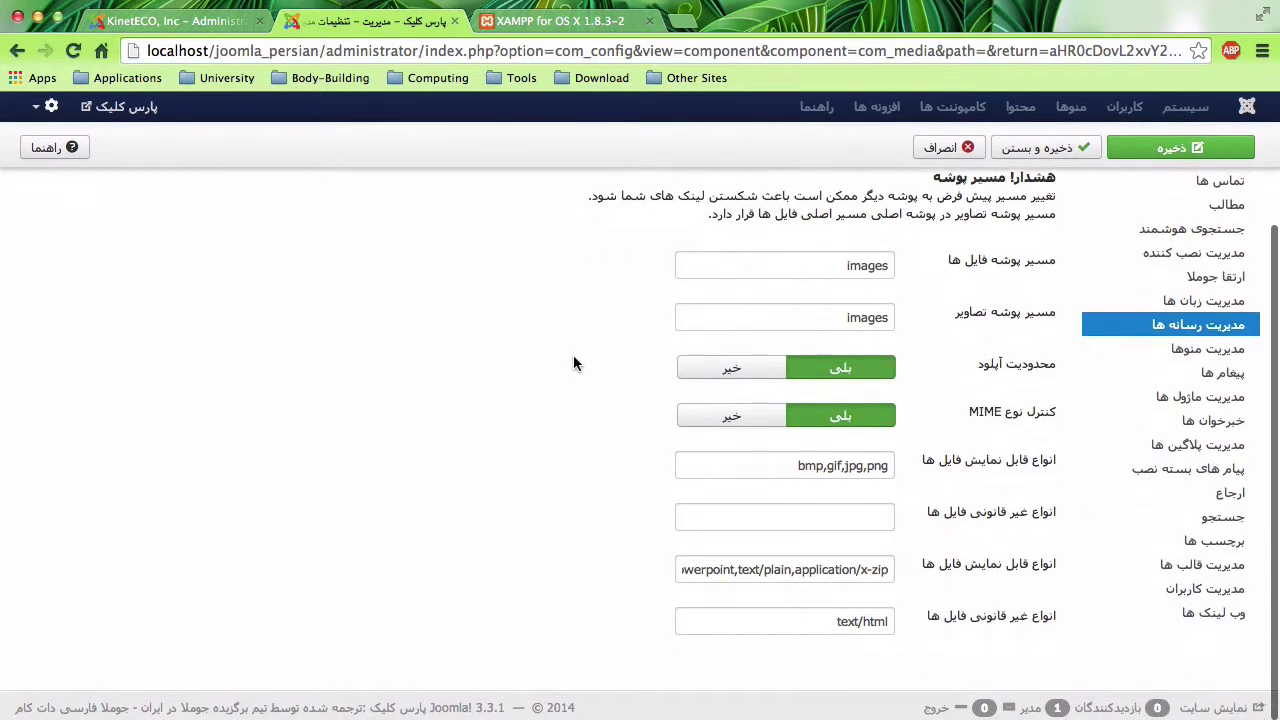
scroll(575, 363, "up", 3)
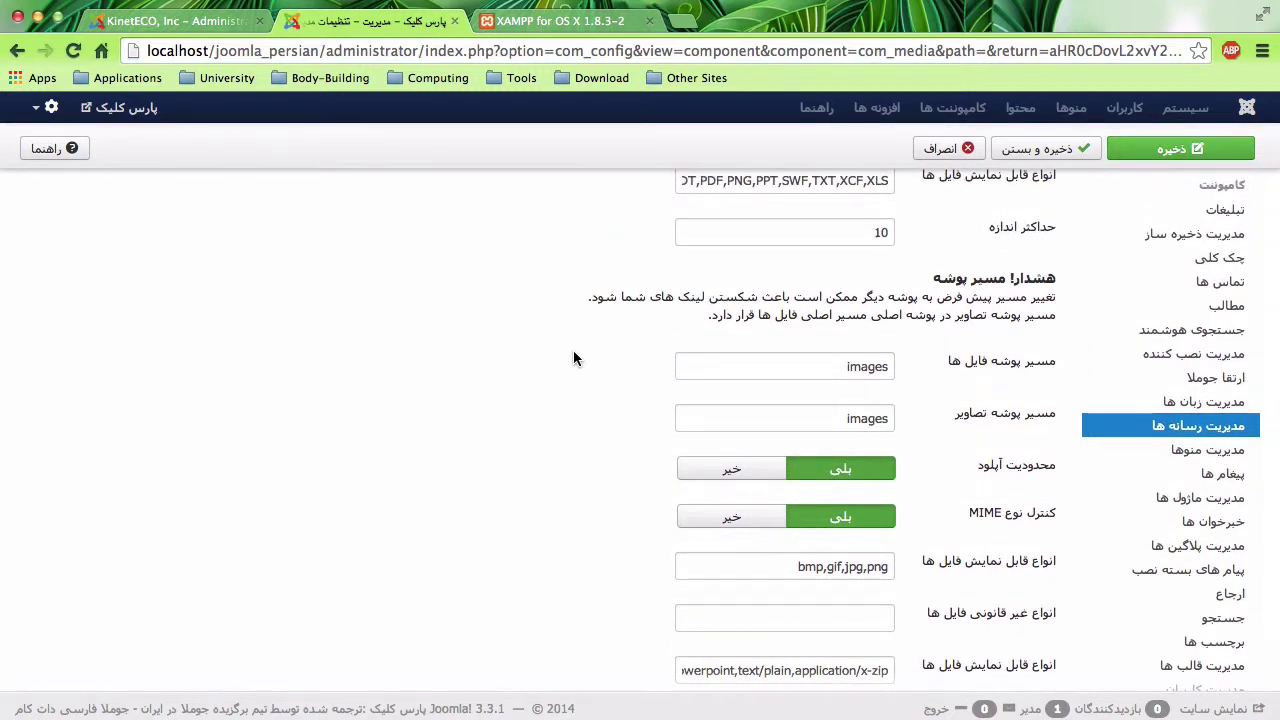
scroll(574, 355, "down", 1)
scroll(670, 285, "up", 5)
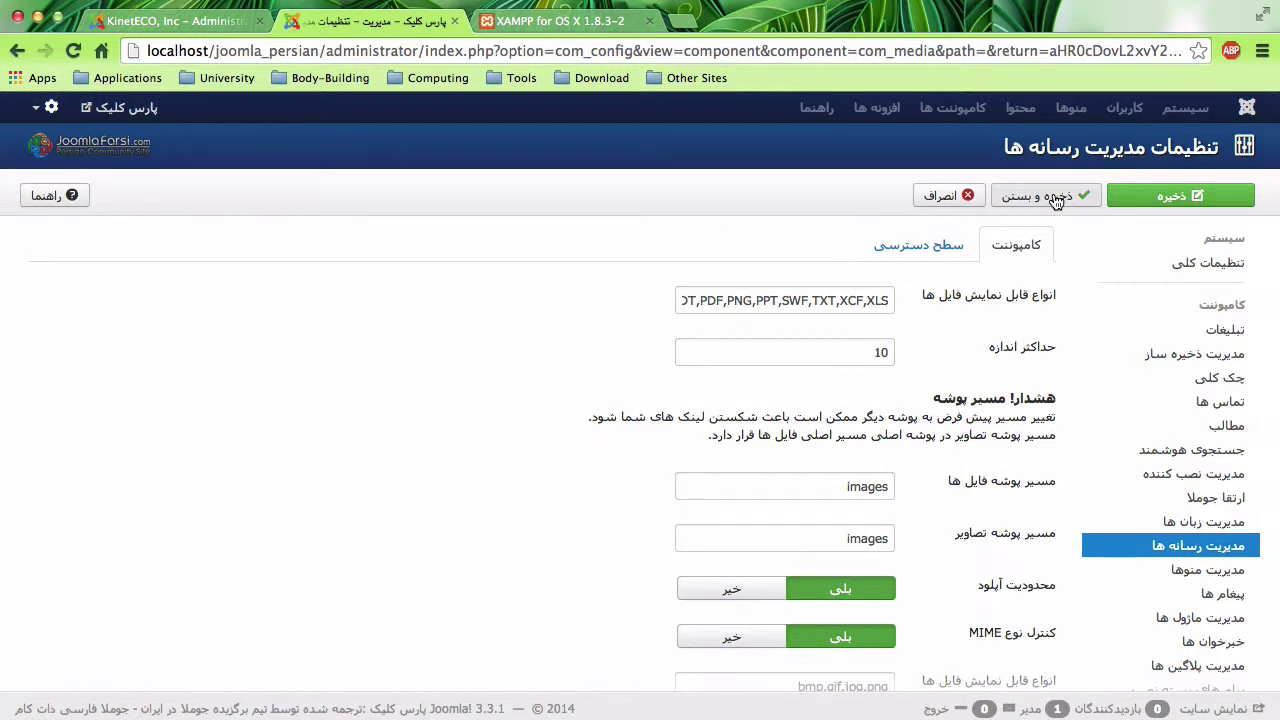
Review the media permissions, then save and close the media options back to the blog folder
left_click(937, 249)
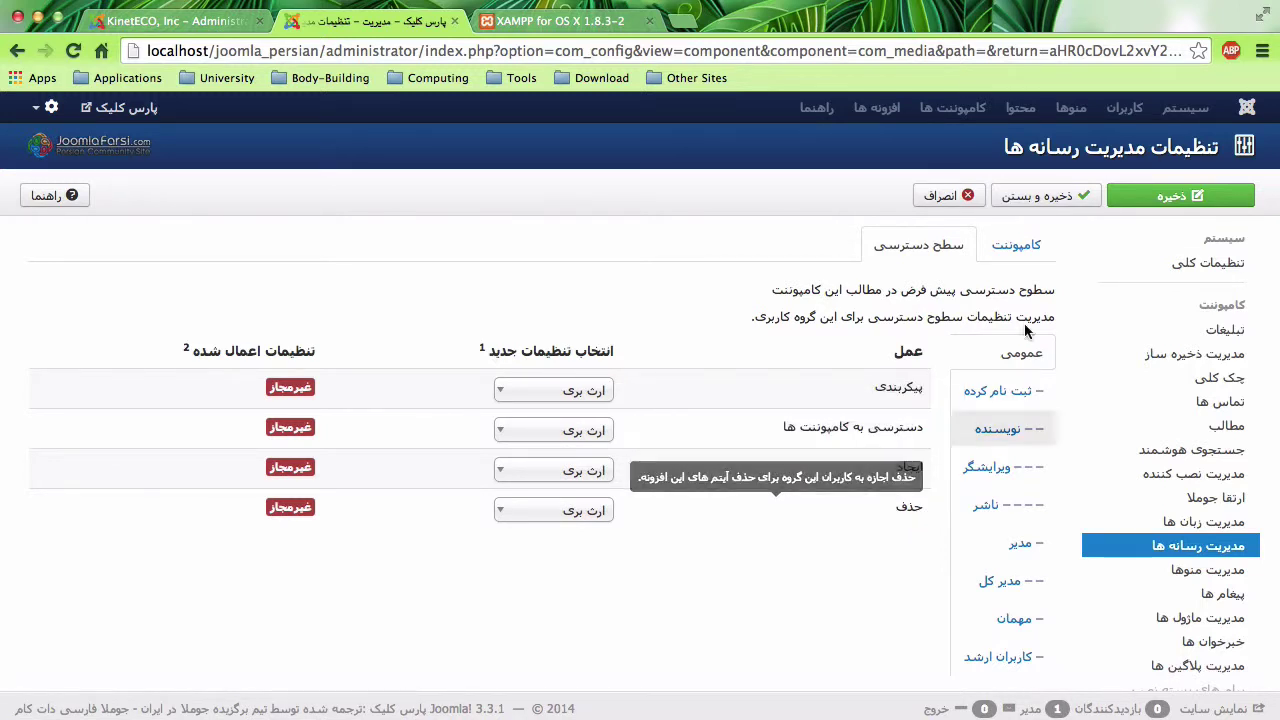
left_click(1040, 195)
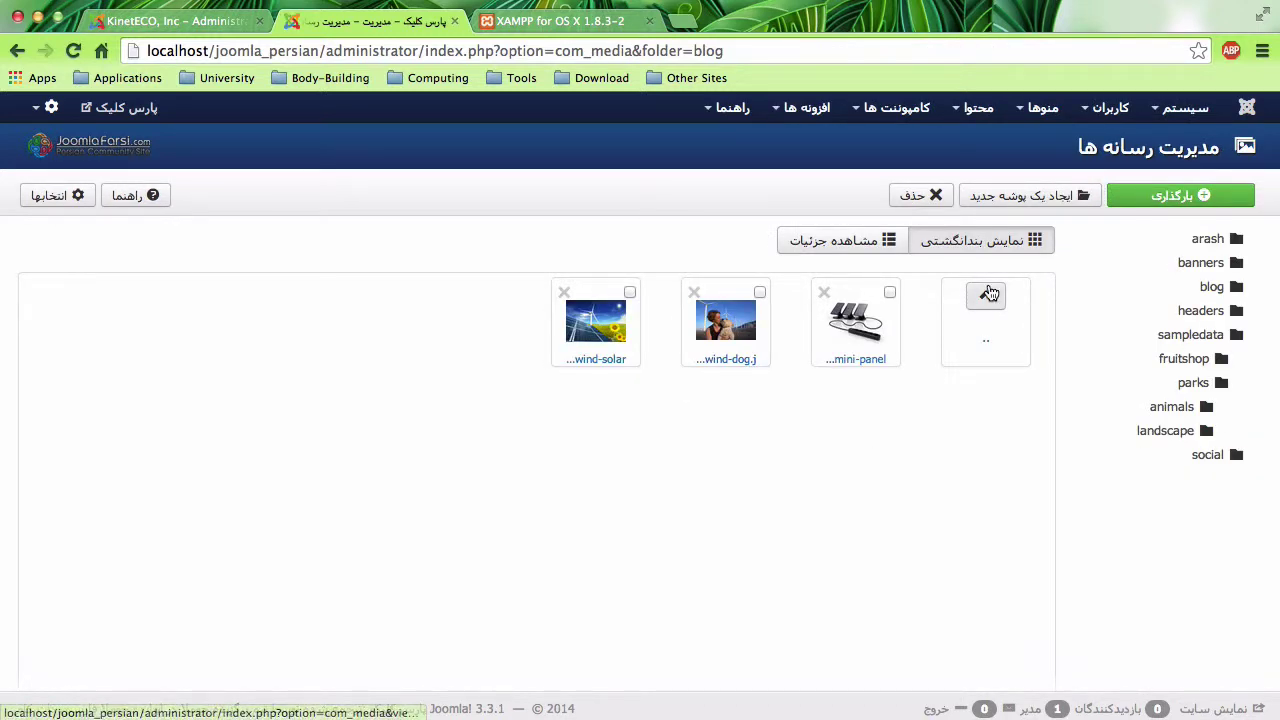
Move up from the blog folder and preview the Joomla logo image at full size
left_click(986, 295)
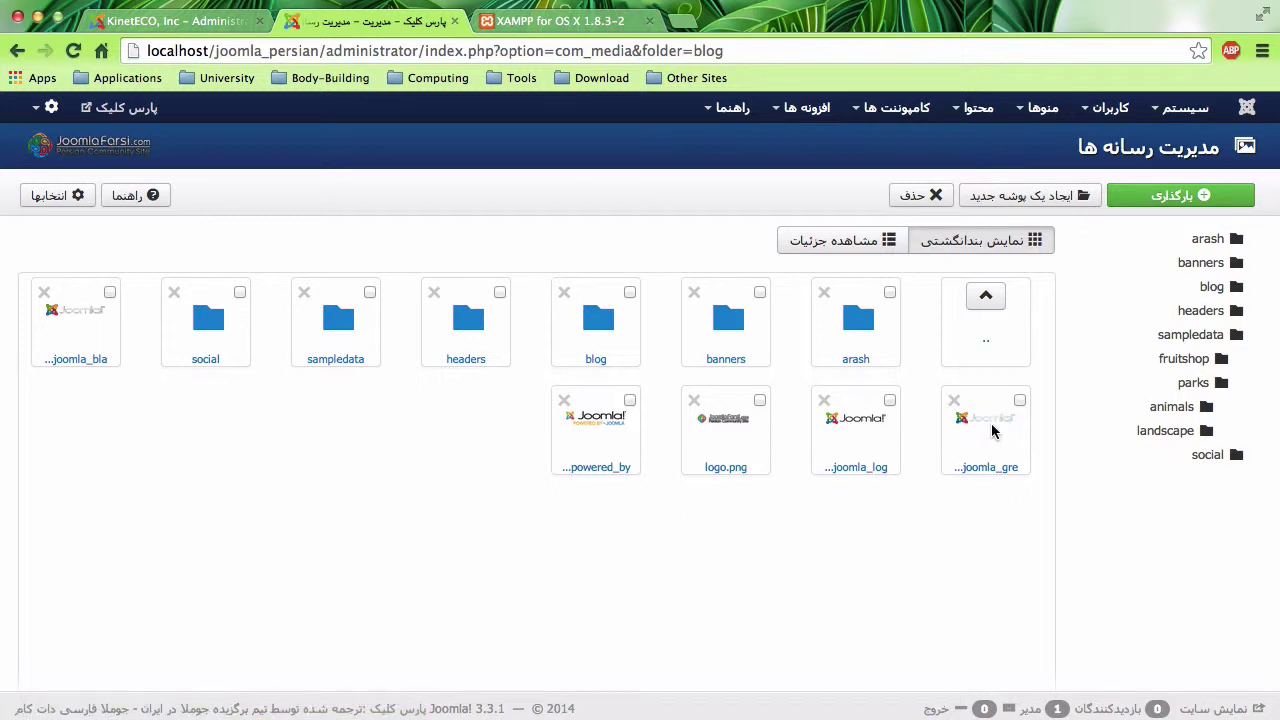
left_click(980, 466)
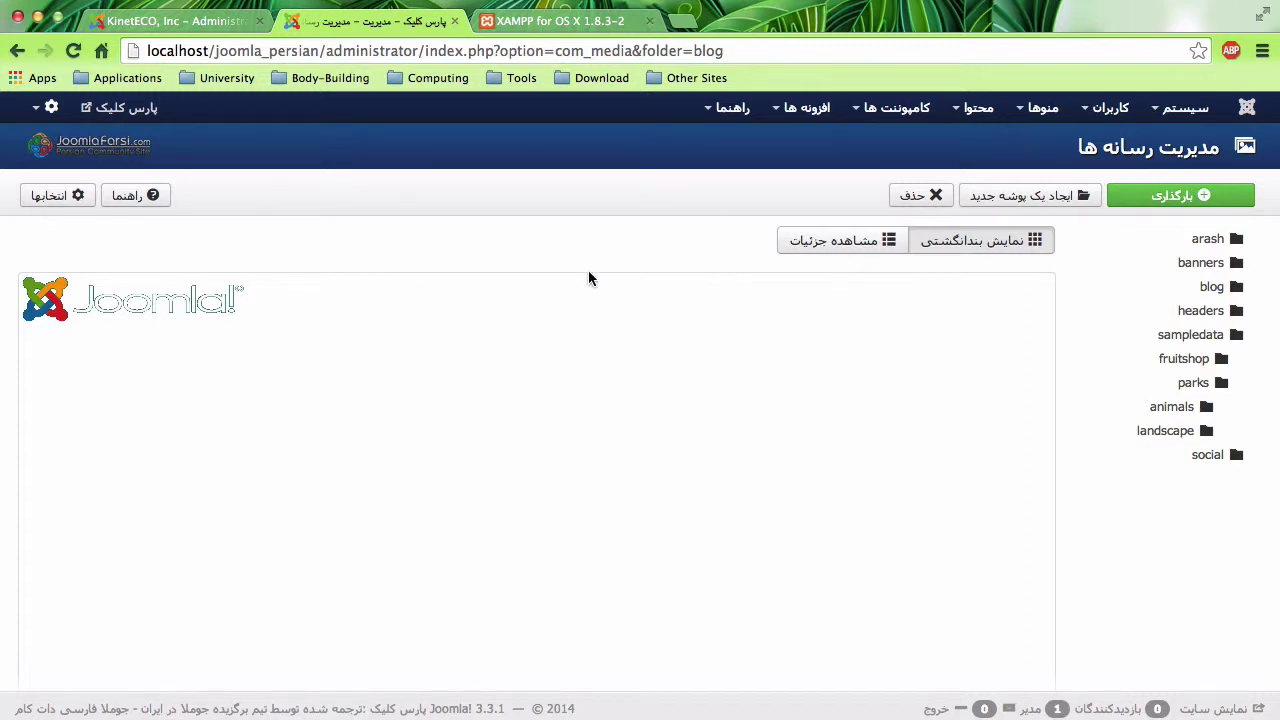
scroll(642, 434, "down", 2)
scroll(642, 434, "up", 2)
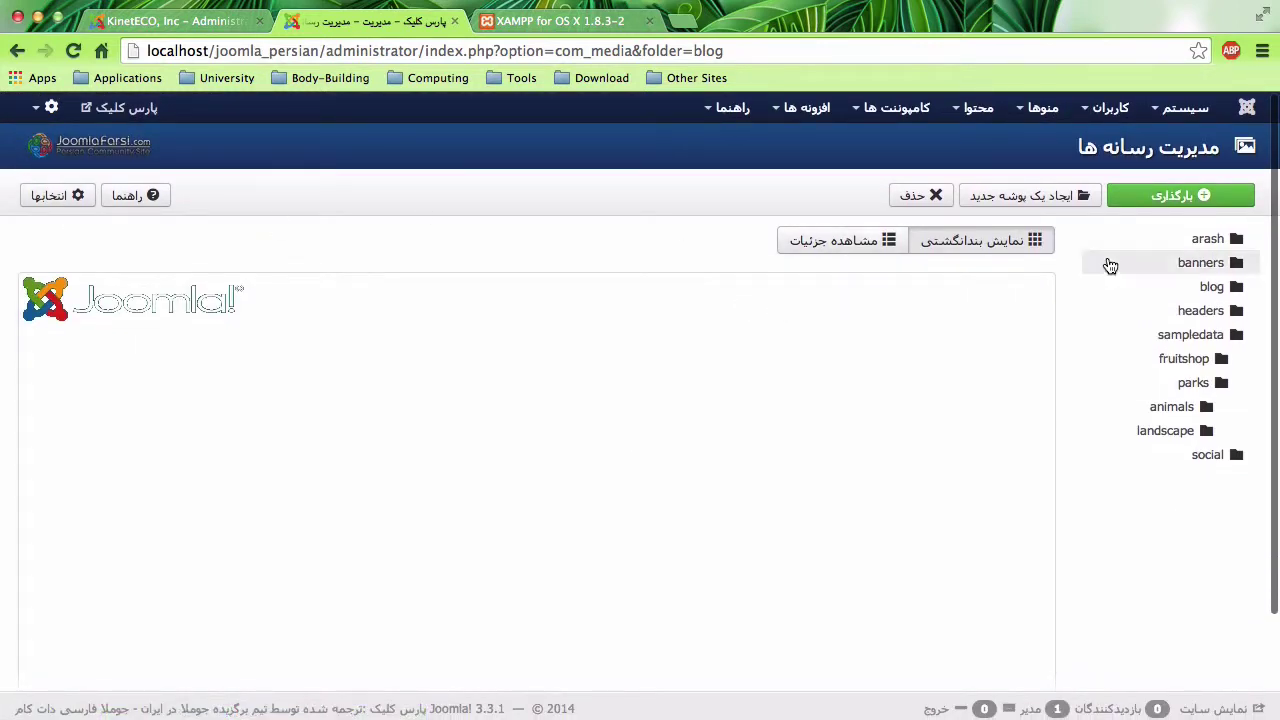
scroll(934, 486, "down", 1)
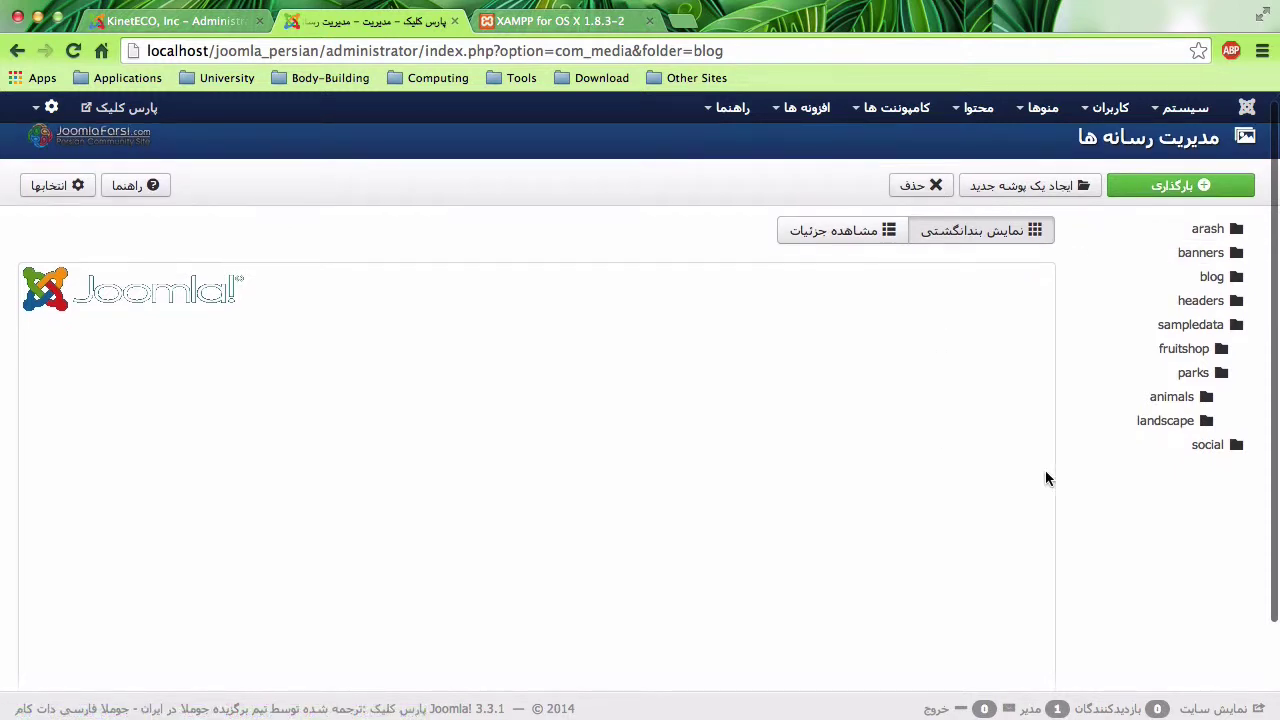
scroll(757, 335, "down", 2)
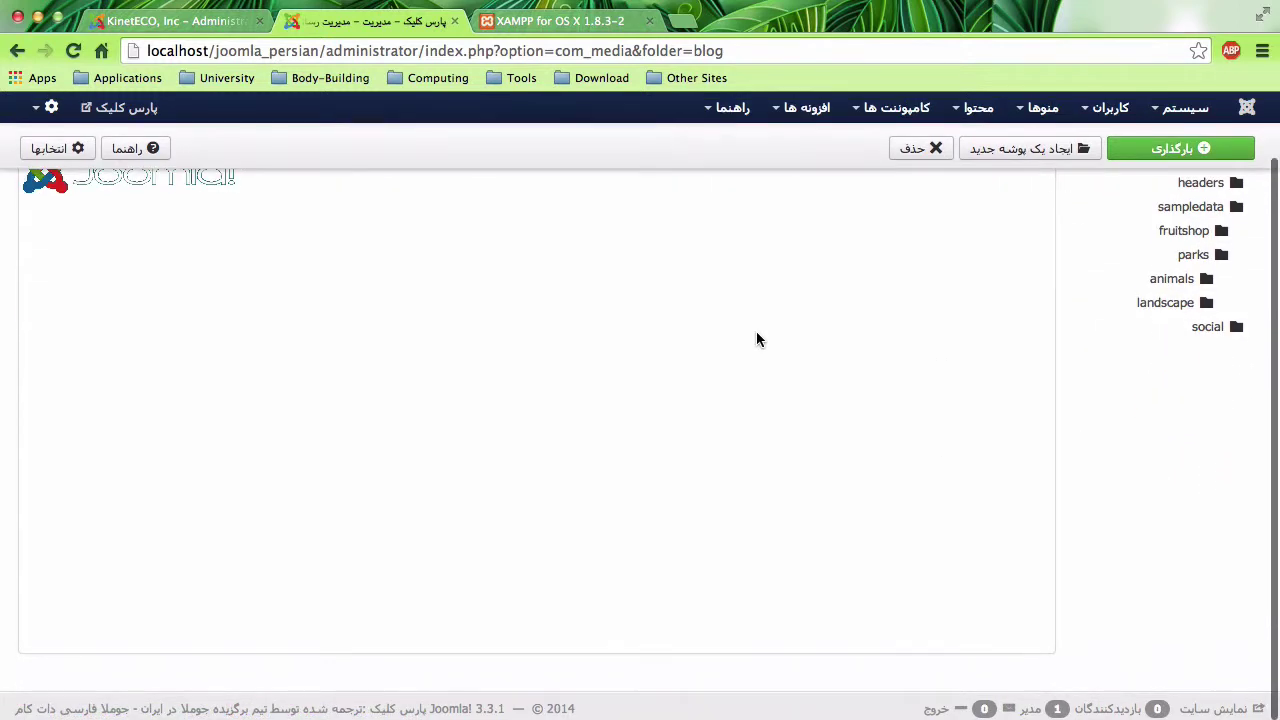
scroll(956, 357, "up", 3)
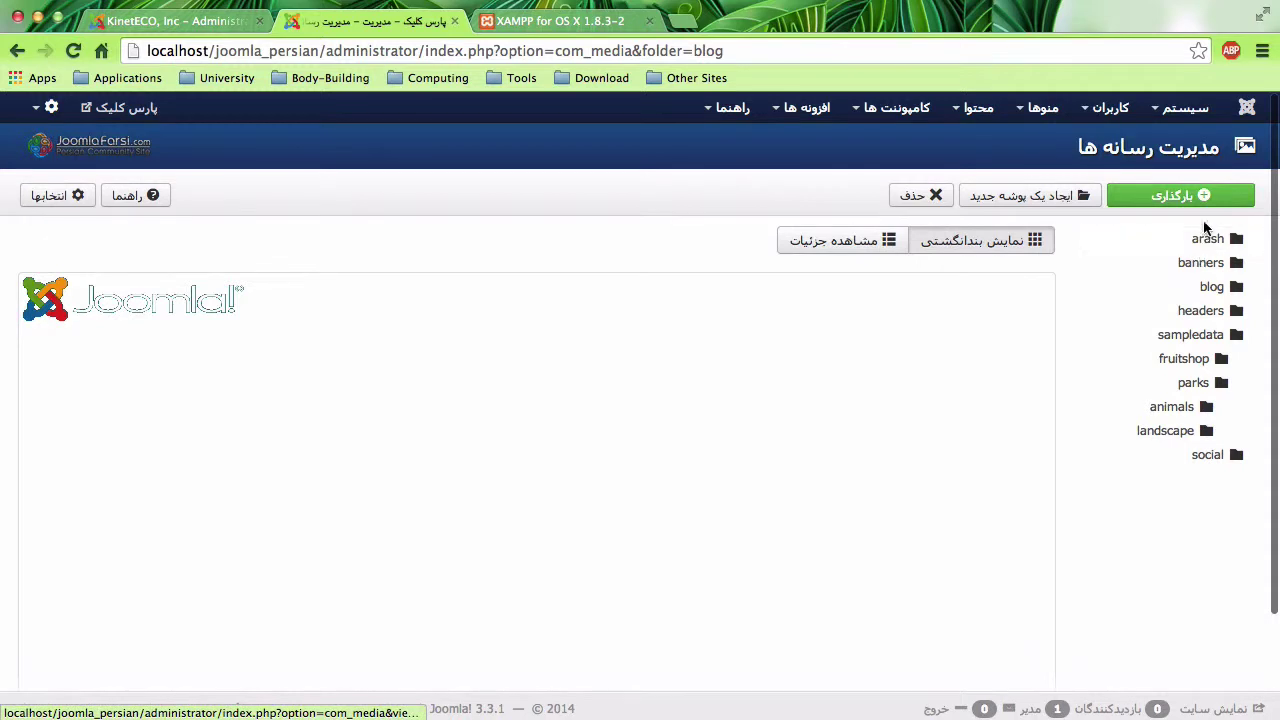
Open the animals folder, then climb back up to the top-level images folder
left_click(1195, 407)
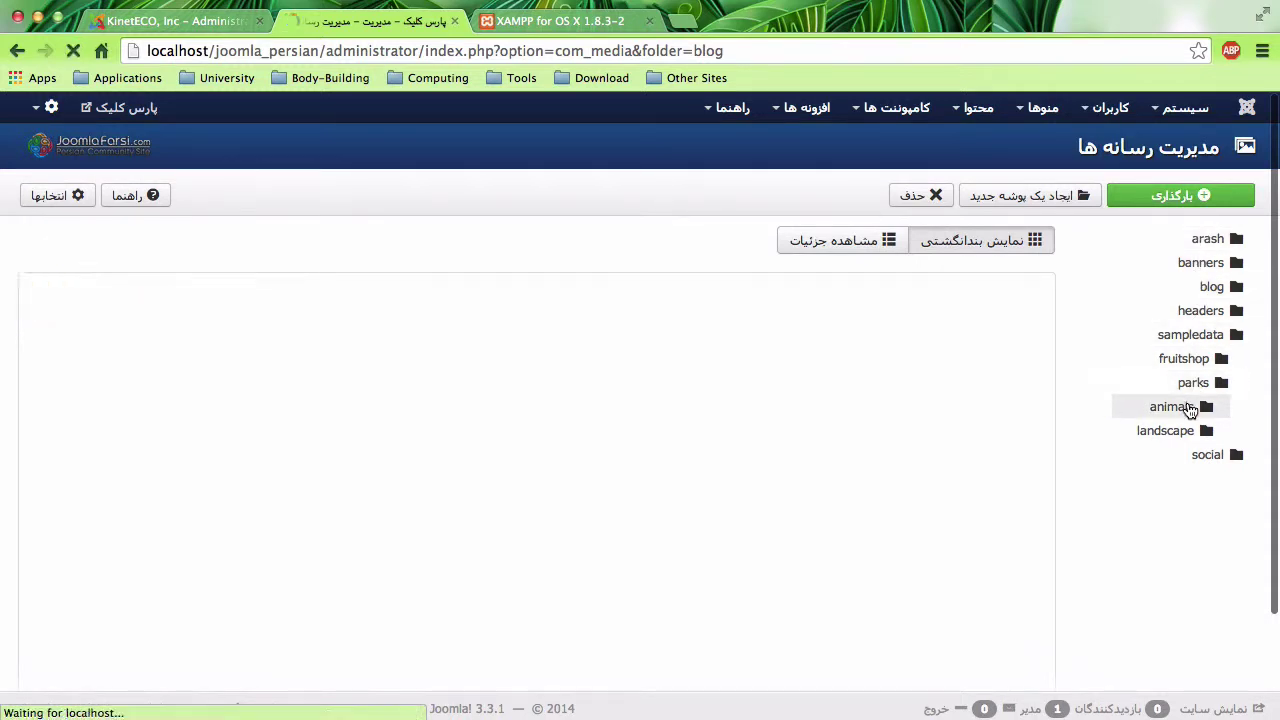
left_click(988, 298)
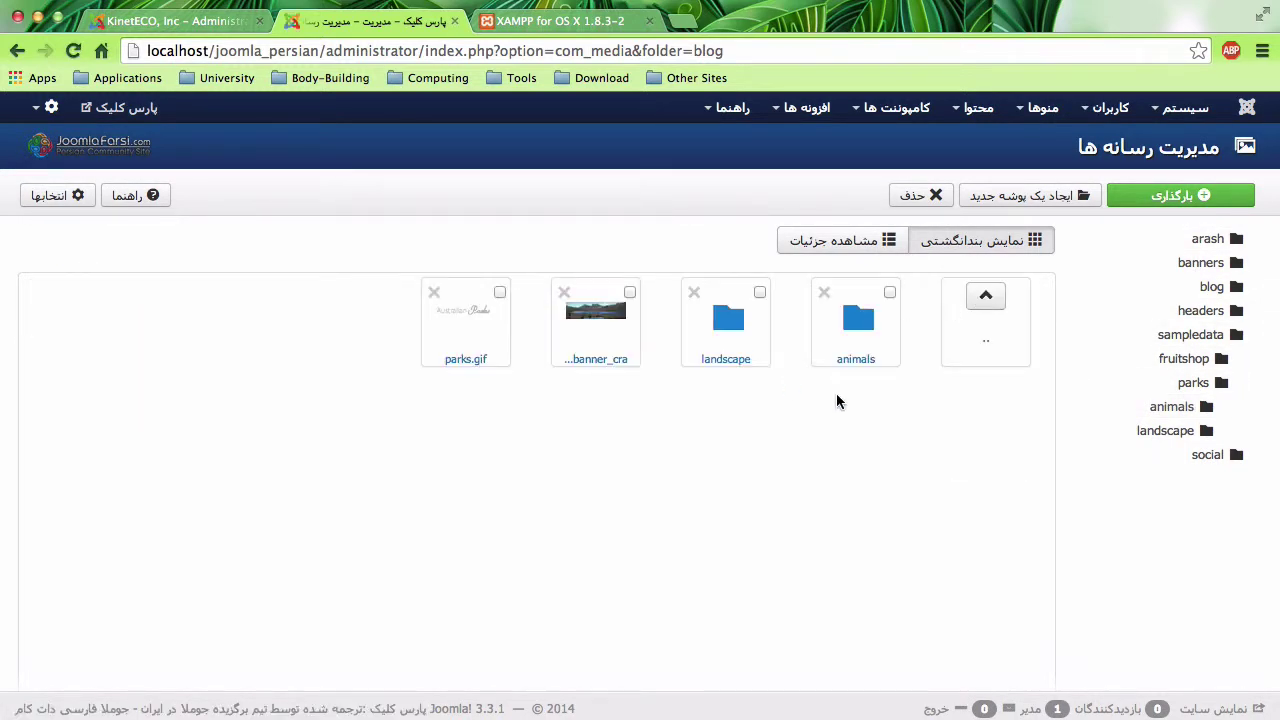
left_click(1003, 304)
left_click(986, 297)
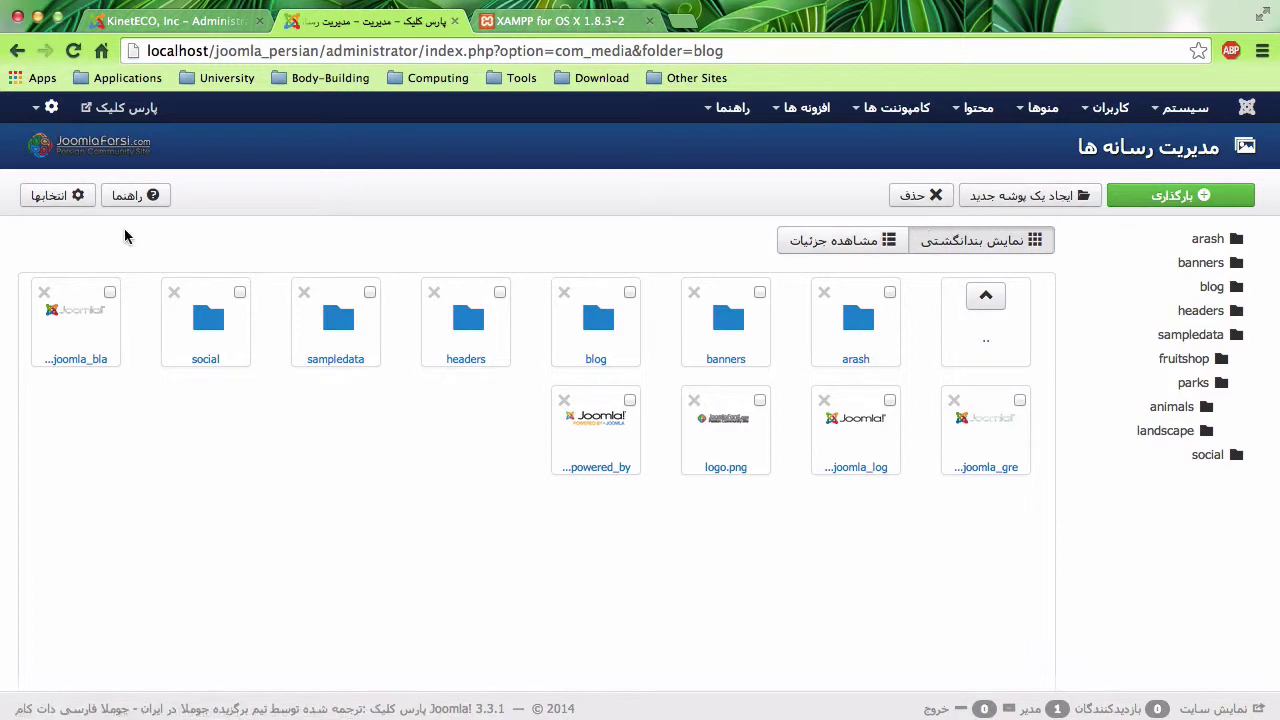
Reopen the Media Manager options and view the general settings, then the permissions
left_click(68, 195)
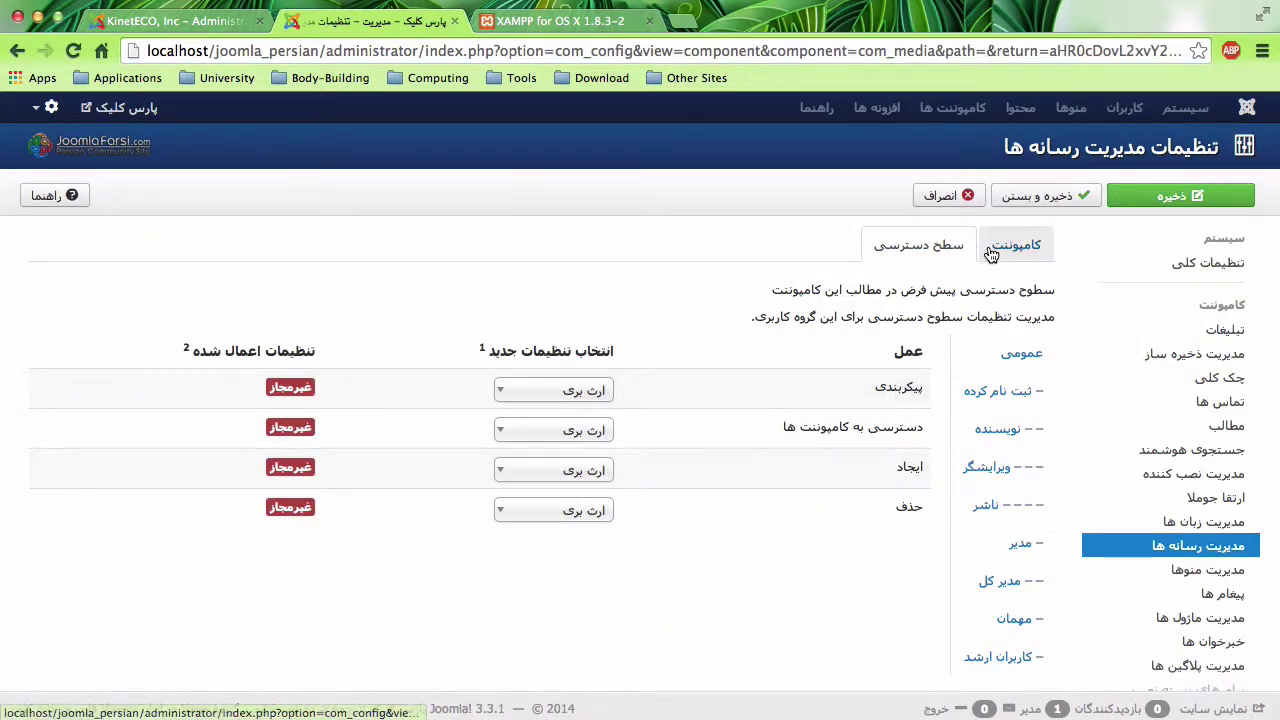
left_click(990, 252)
left_click(872, 245)
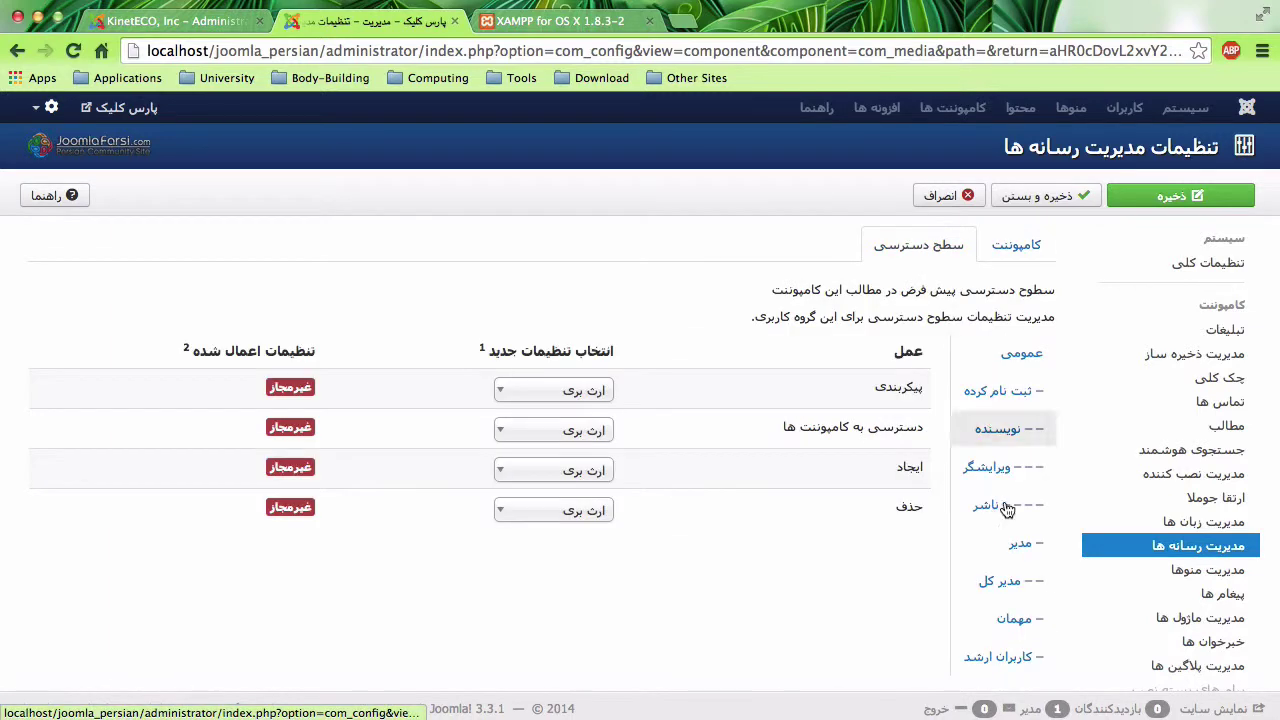
Read through the yellow permission notes box below the permissions, then return to the top
scroll(1024, 608, "down", 3)
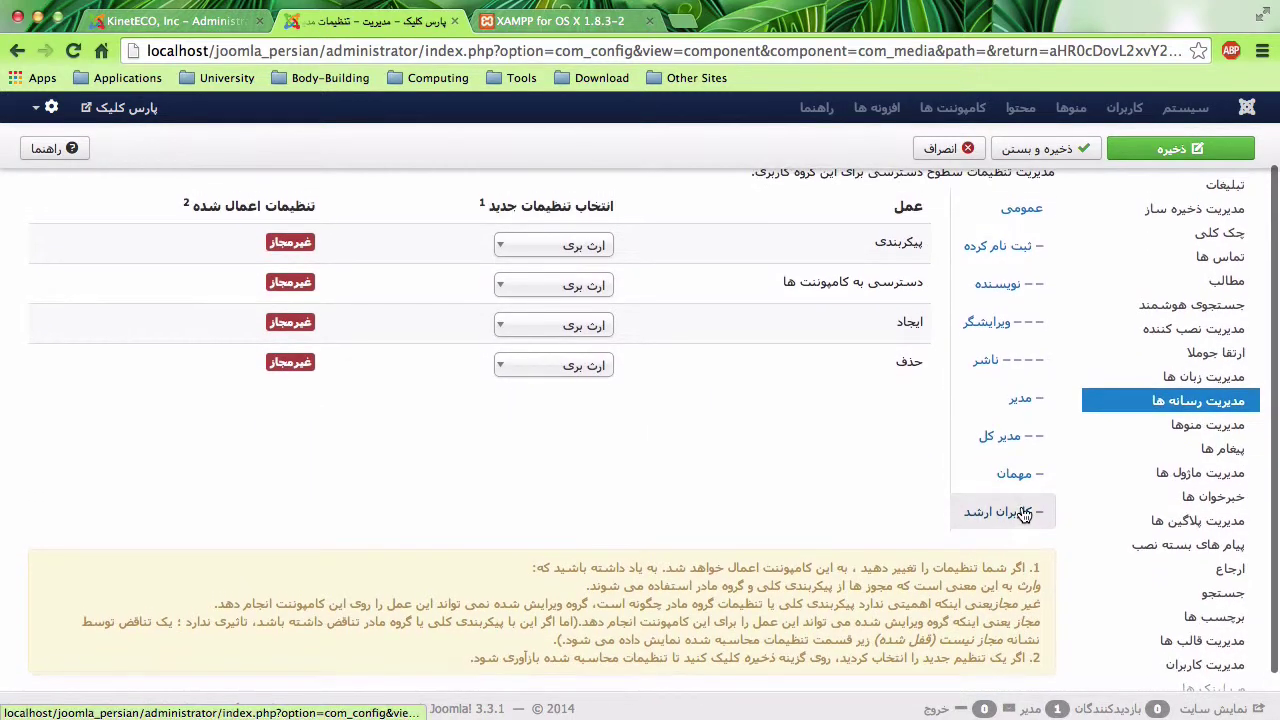
scroll(690, 575, "down", 1)
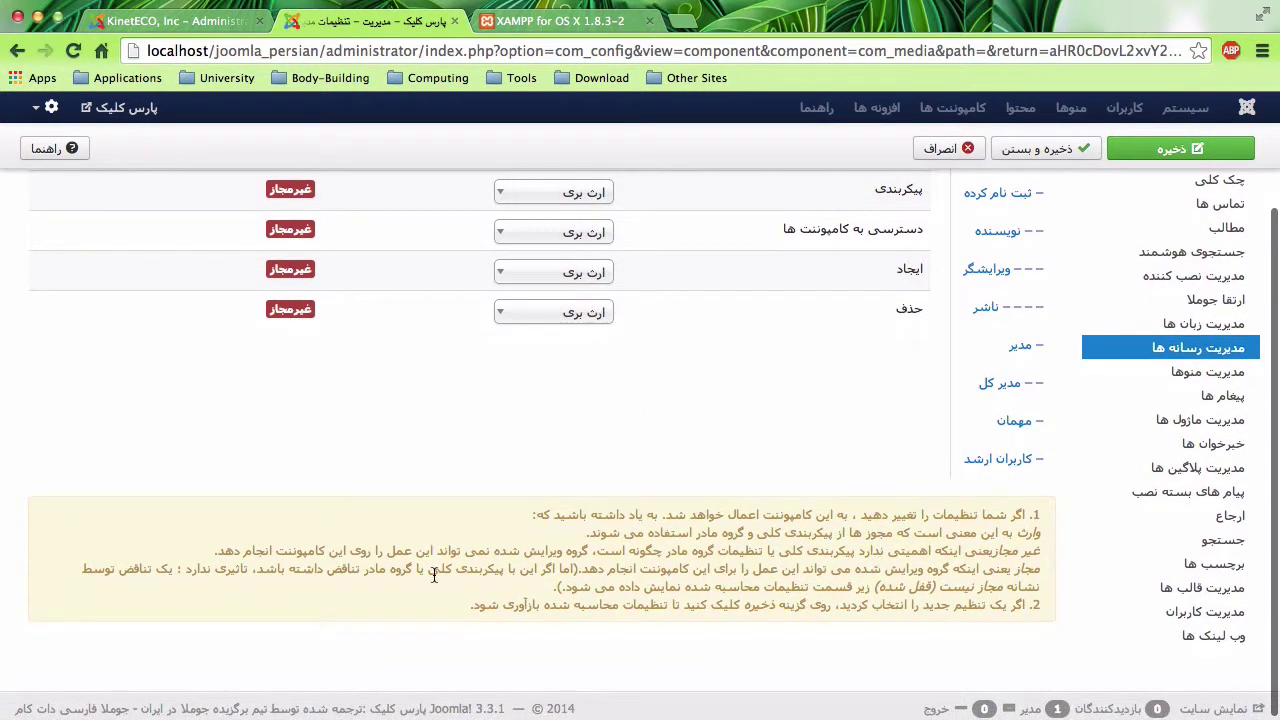
left_click_drag(466, 610, 983, 532)
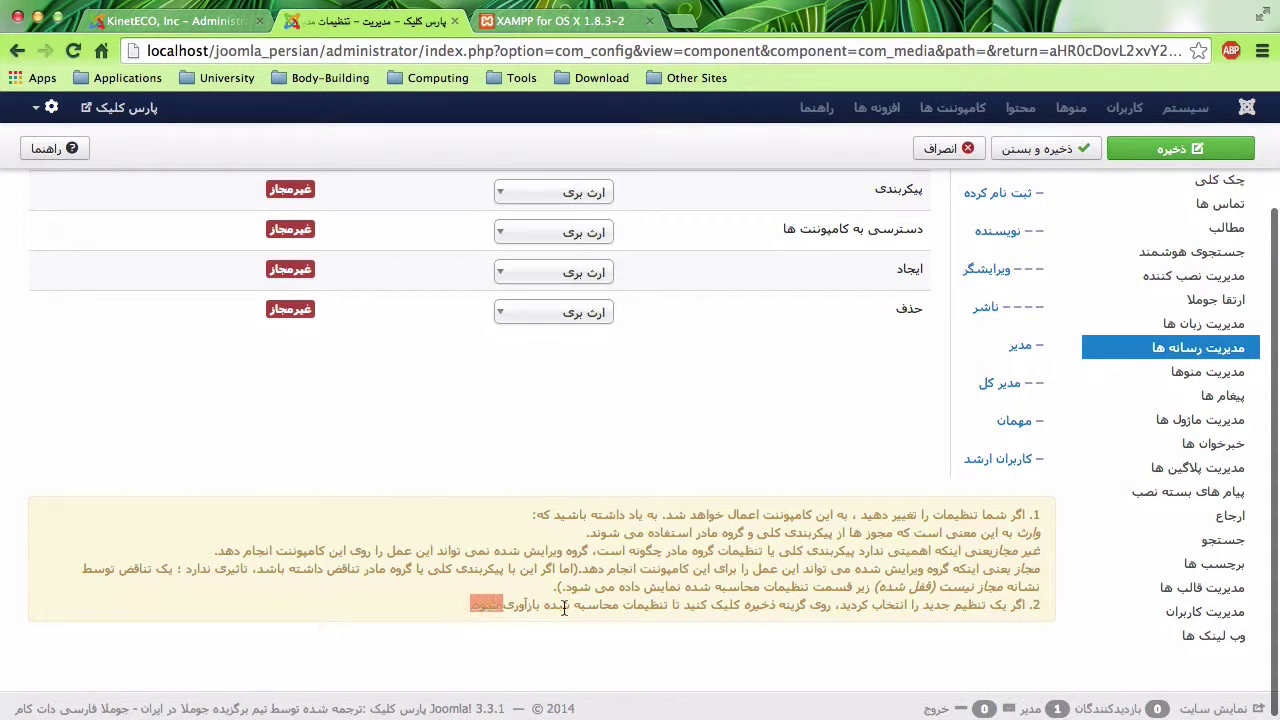
left_click(922, 536)
left_click_drag(474, 605, 978, 490)
left_click(872, 482)
scroll(830, 476, "up", 5)
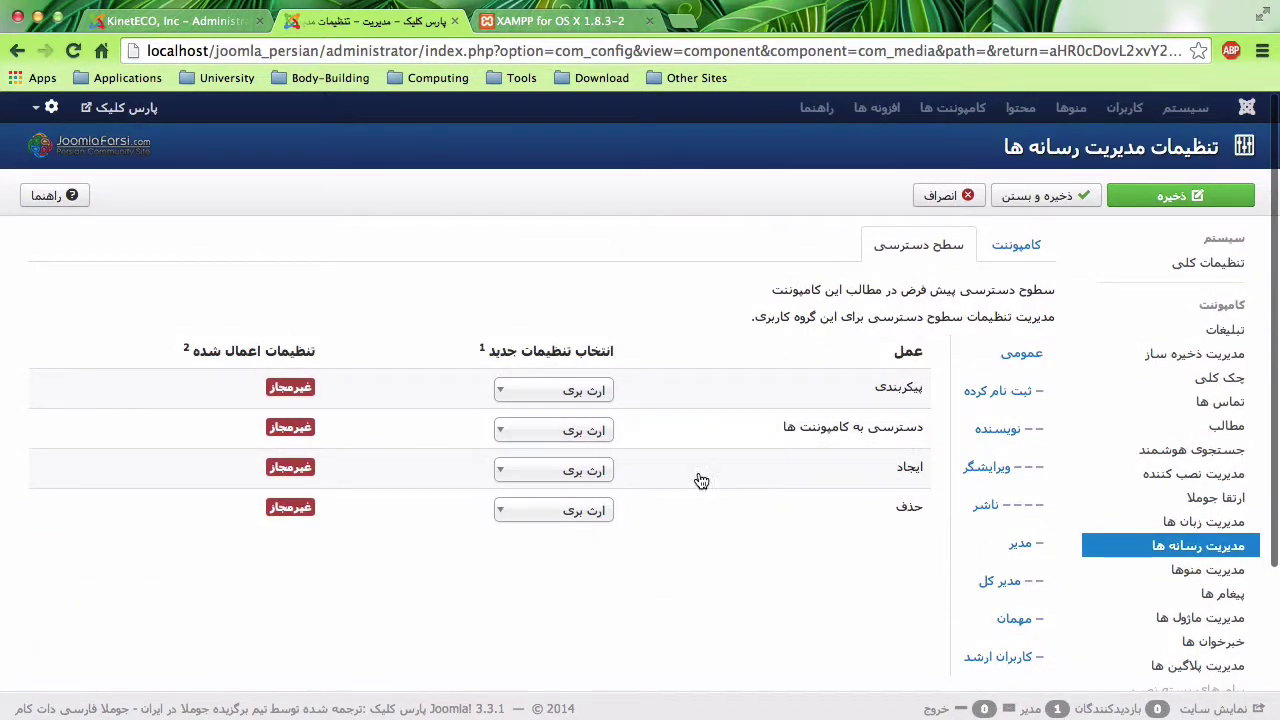